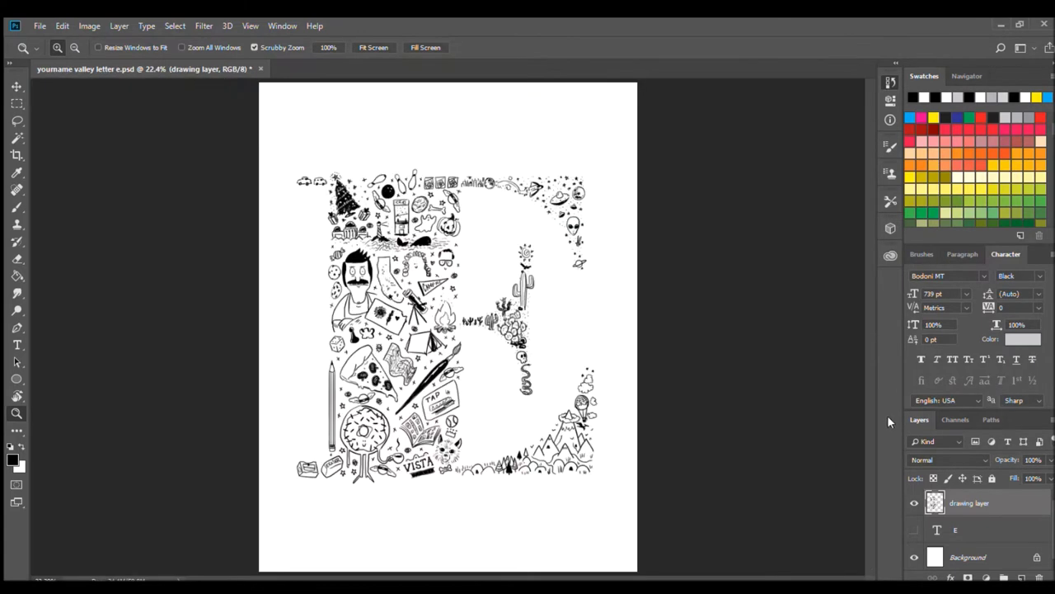
Toggle the doodle and E layers on and off to compare the finished doodles with the letter
left_click(915, 530)
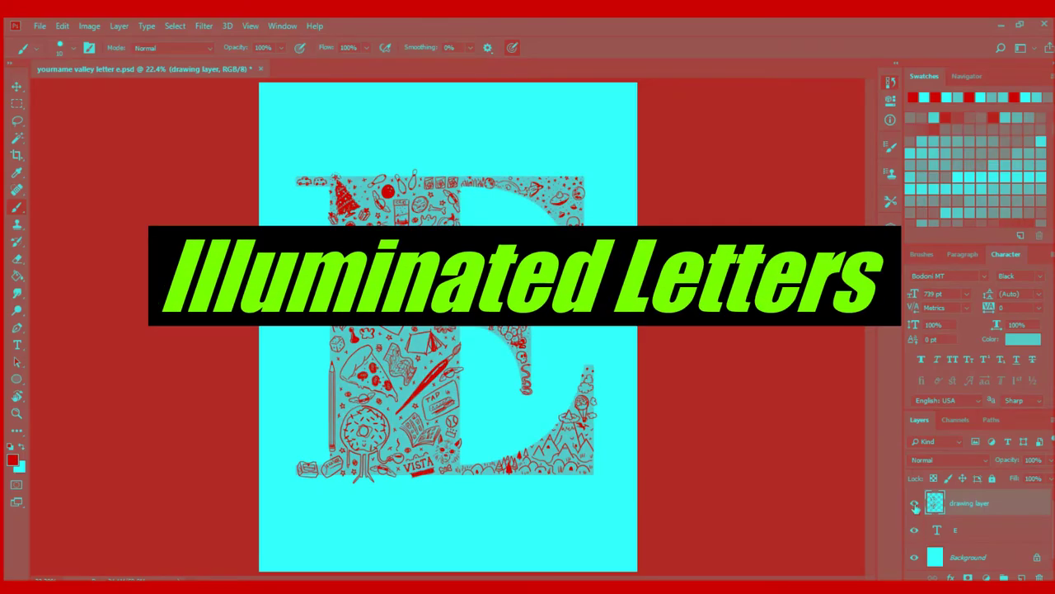
left_click(915, 504)
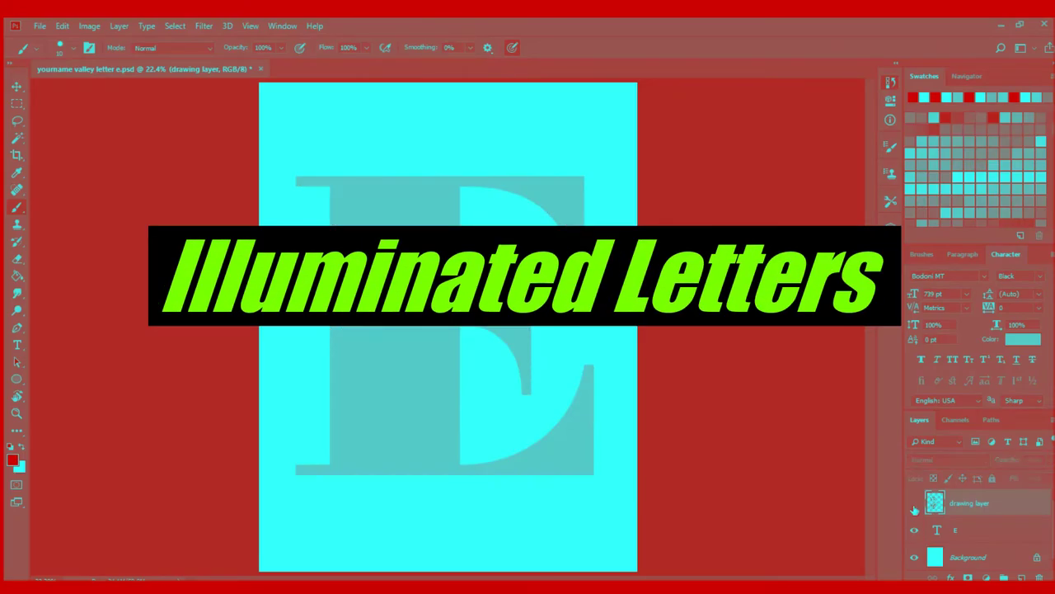
left_click(915, 504)
left_click(914, 530)
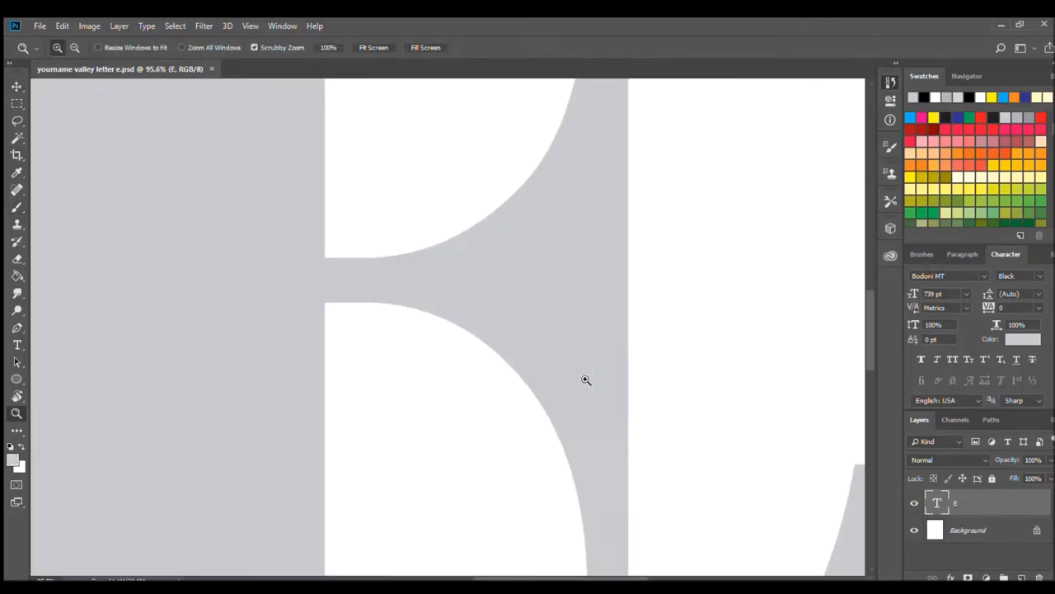
Set black as the drawing colour, sketch 'new layer' notes, and deselect the canvas
key("d")
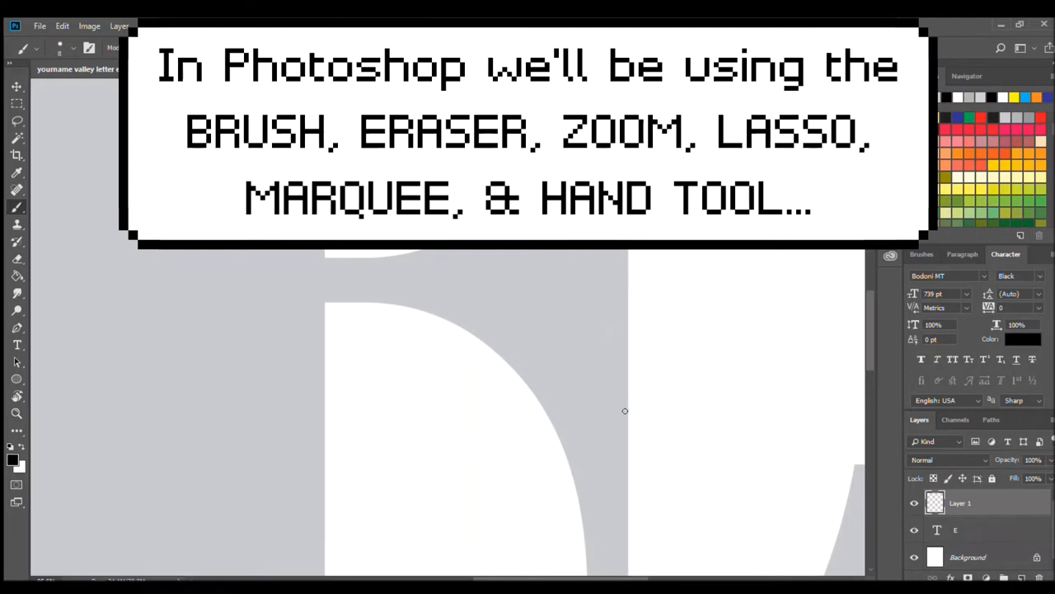
mouse_move(624, 389)
left_mouse_down()
mouse_move(647, 413)
mouse_move(734, 384)
left_mouse_up()
mouse_move(639, 470)
left_mouse_down()
mouse_move(736, 434)
mouse_move(768, 397)
mouse_move(767, 450)
left_mouse_up()
left_click_drag(742, 503, 843, 540)
mouse_move(800, 437)
left_mouse_down()
mouse_move(798, 450)
mouse_move(841, 478)
left_mouse_up()
left_click_drag(802, 464, 816, 477)
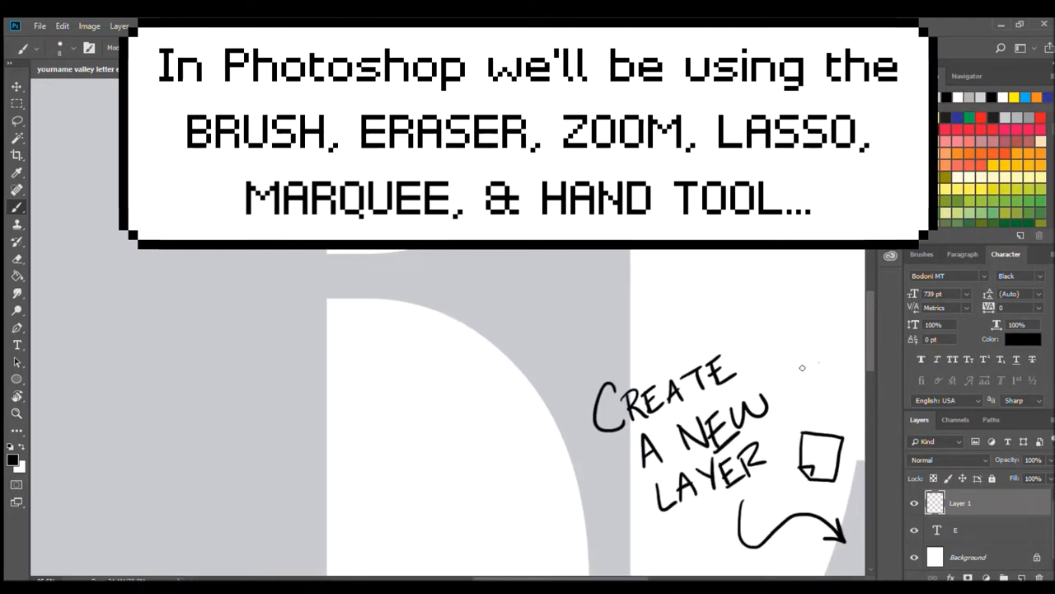
left_click_drag(820, 363, 822, 364)
left_click_drag(812, 384, 831, 384)
left_click_drag(813, 412, 833, 417)
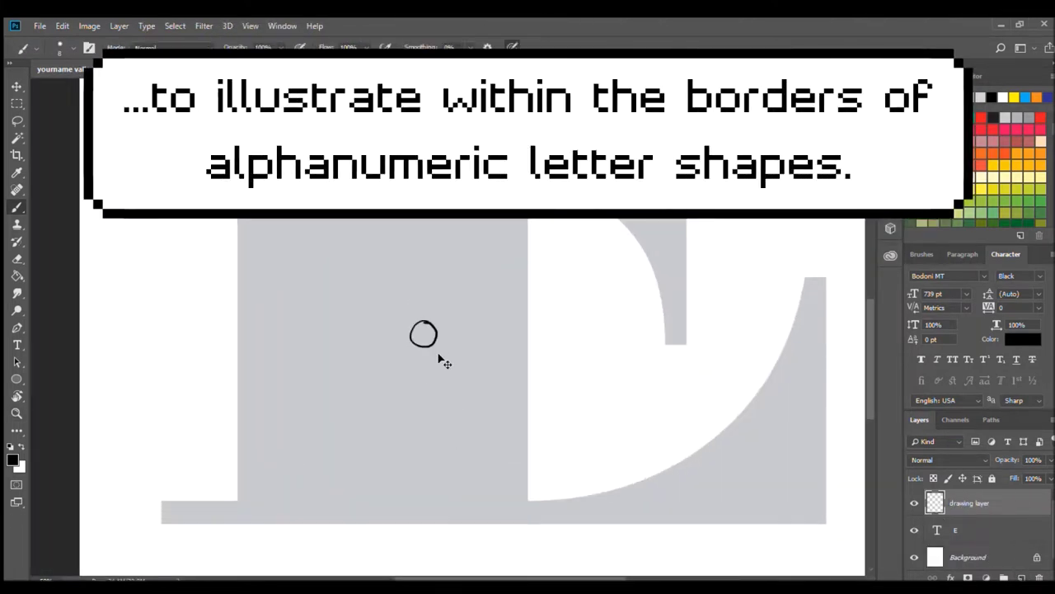
key("ctrl+d")
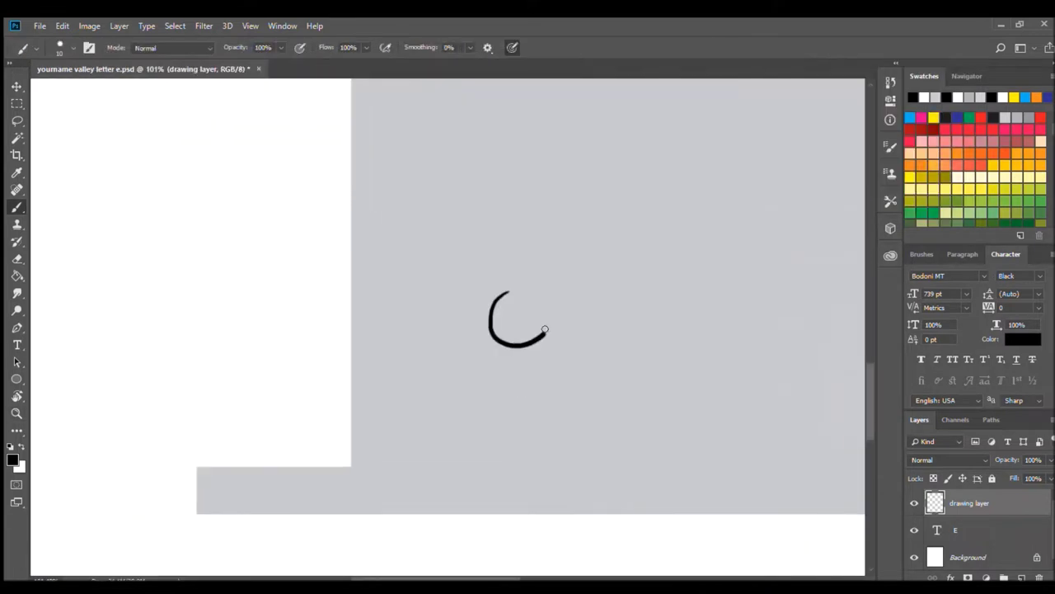
Draw the donut's hole and outer ring, erasing two gaps at its bottom
left_click_drag(542, 329, 497, 292)
mouse_move(501, 195)
left_mouse_down()
mouse_move(416, 347)
mouse_move(612, 323)
mouse_move(503, 195)
left_mouse_up()
key("ctrl+z")
key("ctrl+z")
mouse_move(508, 293)
left_mouse_down()
mouse_move(522, 323)
mouse_move(504, 294)
left_mouse_up()
mouse_move(503, 212)
left_mouse_down()
mouse_move(584, 385)
mouse_move(502, 203)
mouse_move(486, 411)
left_mouse_up()
key("ctrl+z")
key("e")
left_click(501, 424)
left_click(577, 398)
key("b")
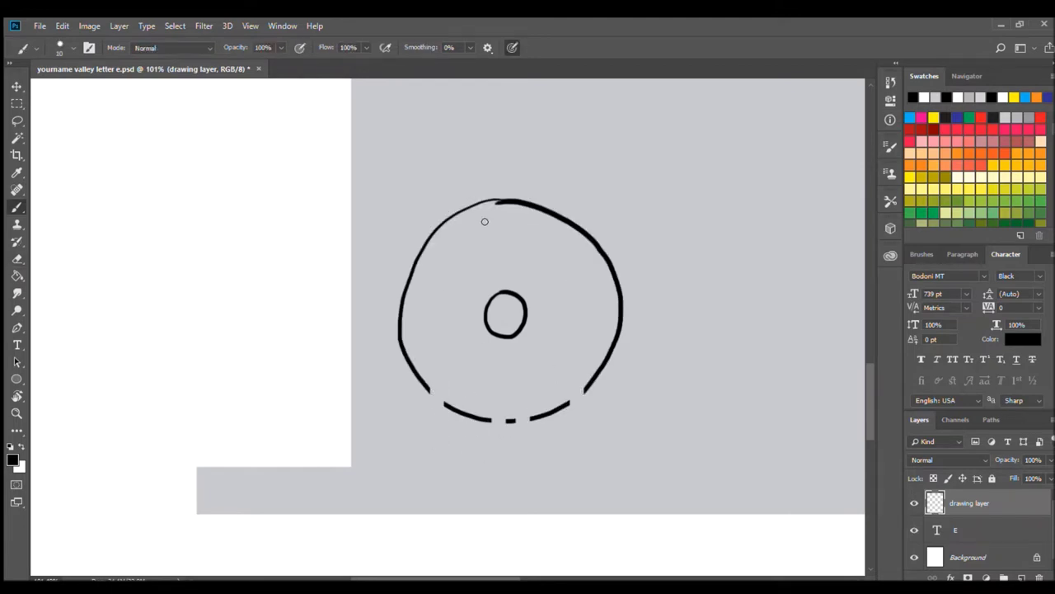
Add the donut's wavy icing, eye, arms, legs and a steaming coffee cup
mouse_move(483, 220)
left_mouse_down()
mouse_move(528, 404)
mouse_move(494, 216)
left_mouse_up()
left_click_drag(487, 295, 515, 290)
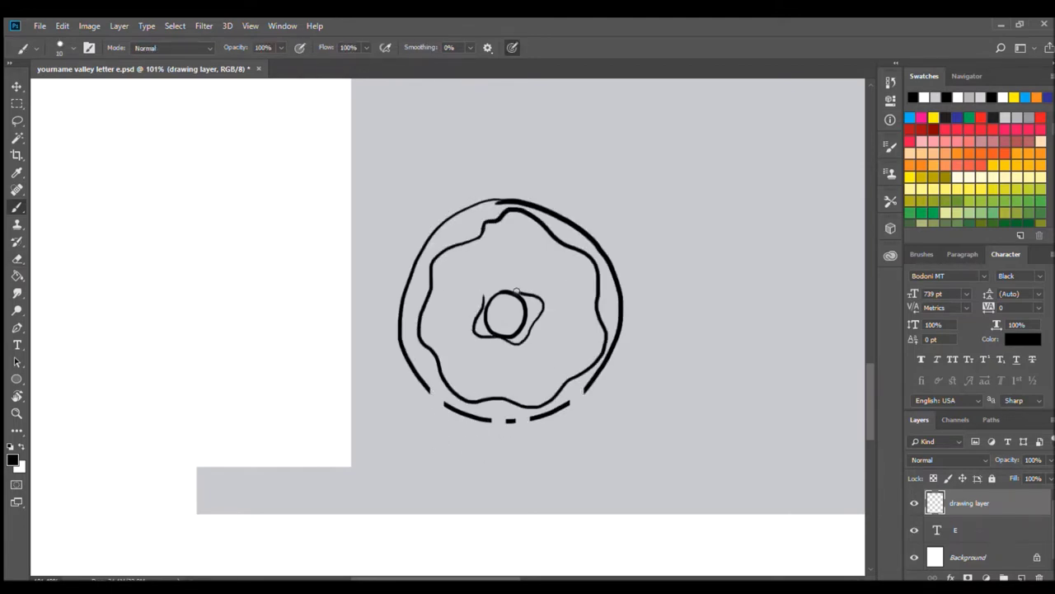
left_click(501, 359)
mouse_move(429, 390)
left_mouse_down()
mouse_move(432, 480)
mouse_move(439, 401)
left_mouse_up()
mouse_move(493, 420)
left_mouse_down()
mouse_move(486, 500)
mouse_move(500, 423)
mouse_move(550, 534)
mouse_move(516, 519)
mouse_move(528, 417)
mouse_move(617, 443)
left_mouse_up()
key("ctrl+z")
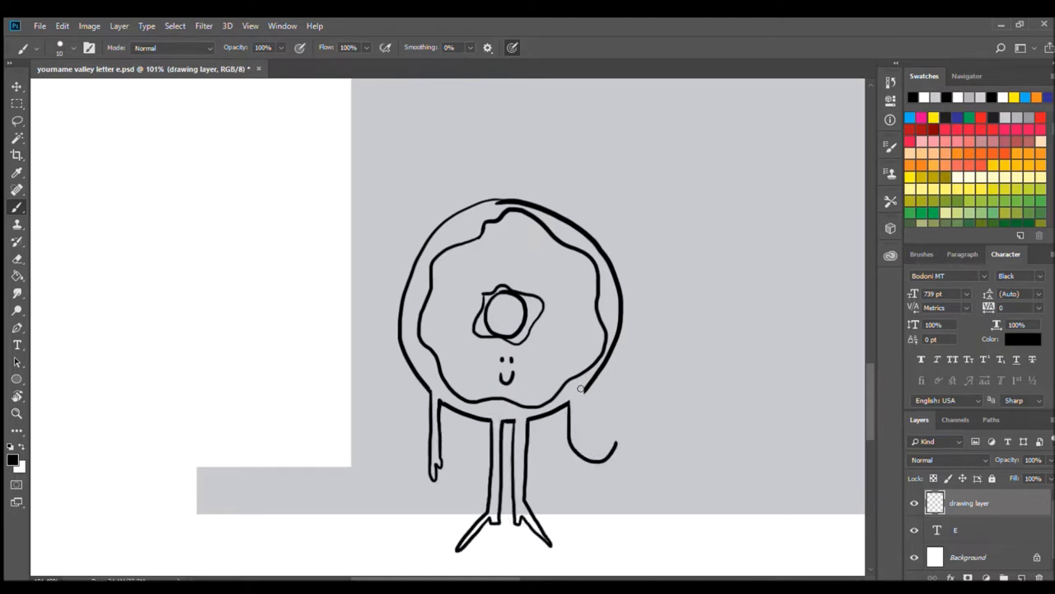
mouse_move(578, 397)
left_mouse_down()
mouse_move(639, 455)
mouse_move(676, 429)
left_mouse_up()
left_click_drag(654, 404, 657, 357)
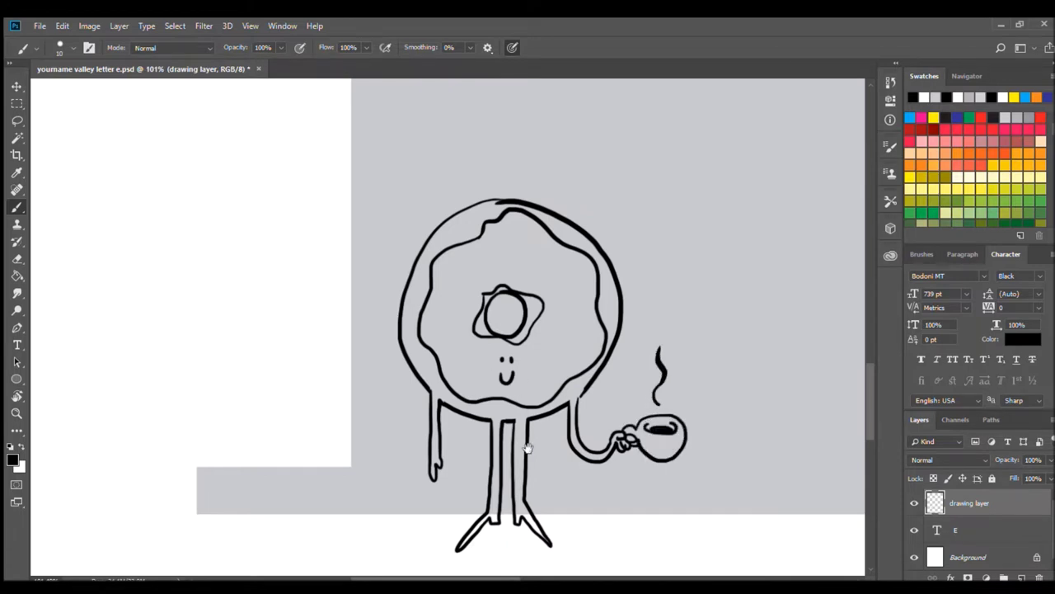
Draw a pencil sharpener box with blade panel on the E's lower-left foot
left_click_drag(528, 448, 635, 394)
mouse_move(323, 401)
left_mouse_down()
mouse_move(318, 463)
mouse_move(332, 449)
left_mouse_up()
mouse_move(323, 402)
left_mouse_down()
mouse_move(397, 403)
mouse_move(355, 450)
mouse_move(408, 450)
mouse_move(390, 429)
left_mouse_up()
left_click_drag(338, 429, 391, 441)
left_click_drag(358, 406, 360, 411)
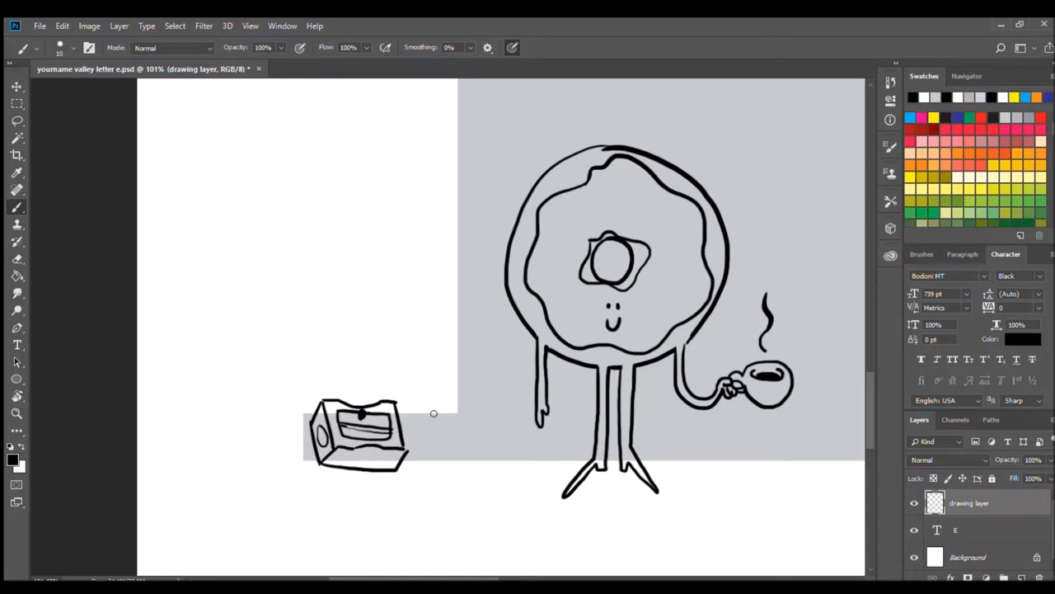
Draw a slanted ERASER block and a tall sharpened pencil up the letter's stem
left_click_drag(437, 399, 504, 375)
mouse_move(504, 374)
left_mouse_down()
mouse_move(514, 435)
mouse_move(440, 467)
left_mouse_up()
left_click_drag(444, 422, 507, 385)
mouse_move(615, 338)
left_mouse_down()
mouse_move(492, 420)
mouse_move(588, 457)
left_mouse_up()
mouse_move(426, 111)
left_mouse_down()
mouse_move(426, 443)
mouse_move(452, 444)
mouse_move(432, 443)
left_mouse_up()
left_click_drag(447, 111, 446, 444)
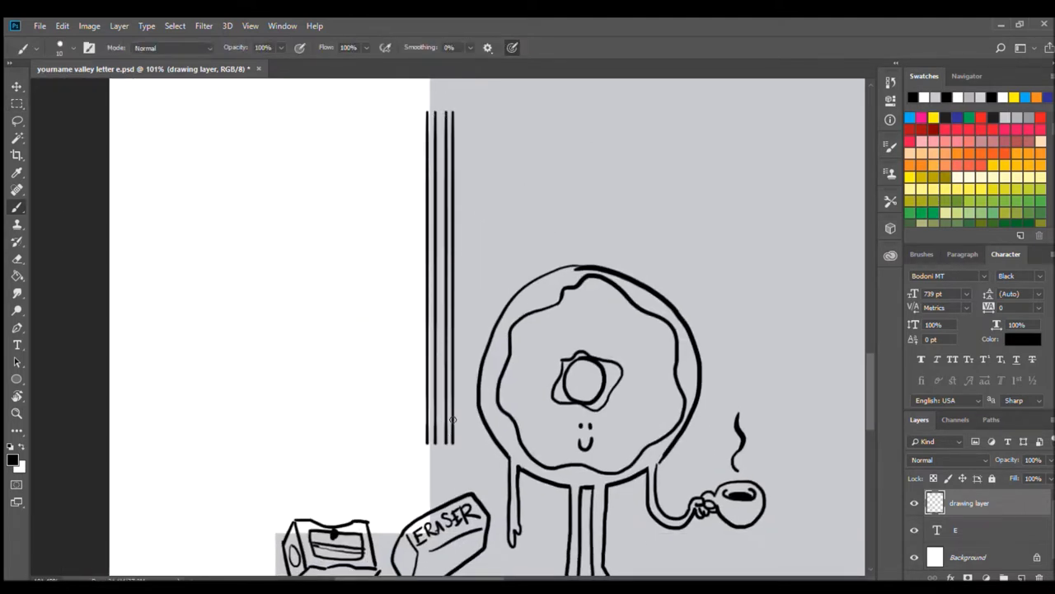
left_click_drag(491, 137, 483, 252)
left_click_drag(419, 234, 432, 176)
mouse_move(431, 177)
left_mouse_down()
mouse_move(445, 234)
mouse_move(433, 188)
left_mouse_up()
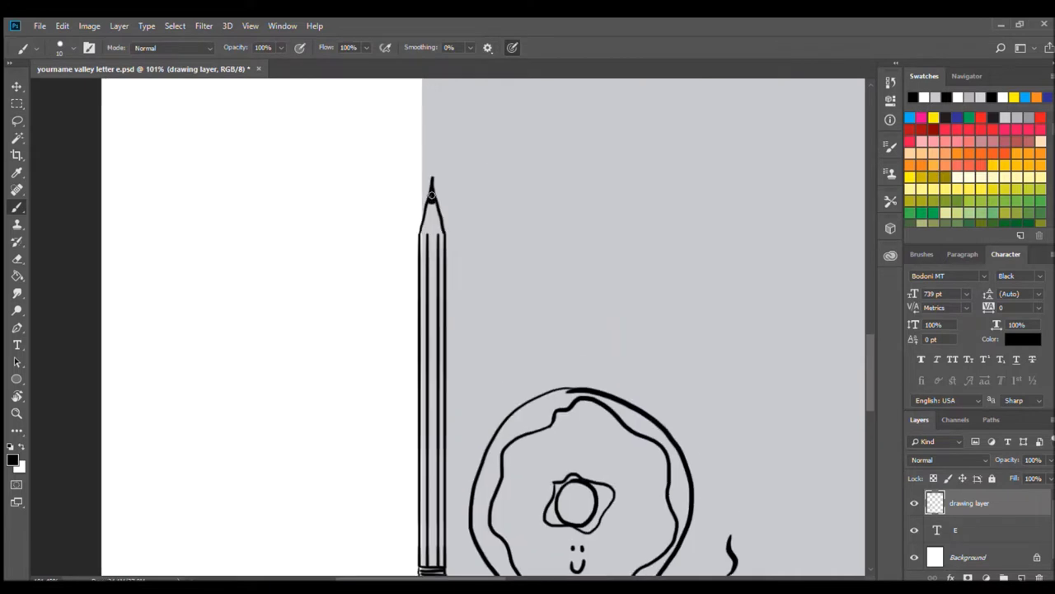
left_click_drag(420, 234, 443, 234)
Scatter sprinkles across the donut's icing
key("e")
left_click_drag(479, 182, 316, 123)
key("b")
left_click_drag(344, 456, 328, 472)
left_click_drag(340, 407, 411, 376)
mouse_move(472, 358)
left_mouse_down()
mouse_move(475, 375)
mouse_move(498, 386)
left_mouse_up()
left_click_drag(456, 406, 476, 400)
left_click_drag(463, 420, 479, 442)
left_click_drag(445, 499, 448, 526)
left_click_drag(380, 488, 386, 502)
Draw a triangular pizza slice with folded crust and dripping cheese edge
left_click_drag(326, 257, 381, 342)
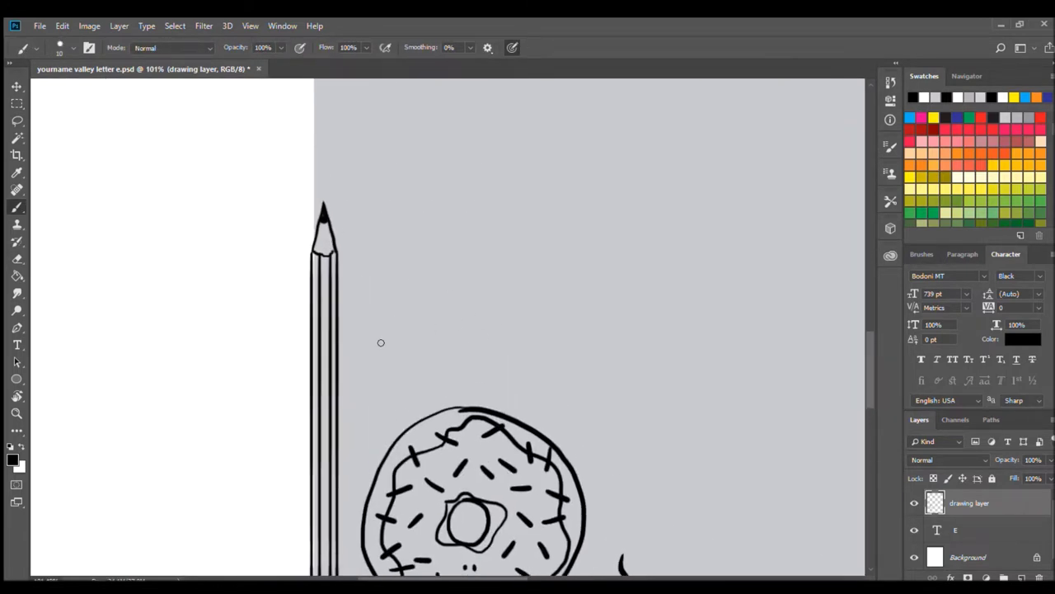
mouse_move(487, 135)
left_mouse_down()
mouse_move(363, 270)
mouse_move(391, 290)
left_mouse_up()
left_click_drag(475, 181, 397, 288)
left_click_drag(487, 132, 505, 169)
left_click_drag(379, 290, 577, 356)
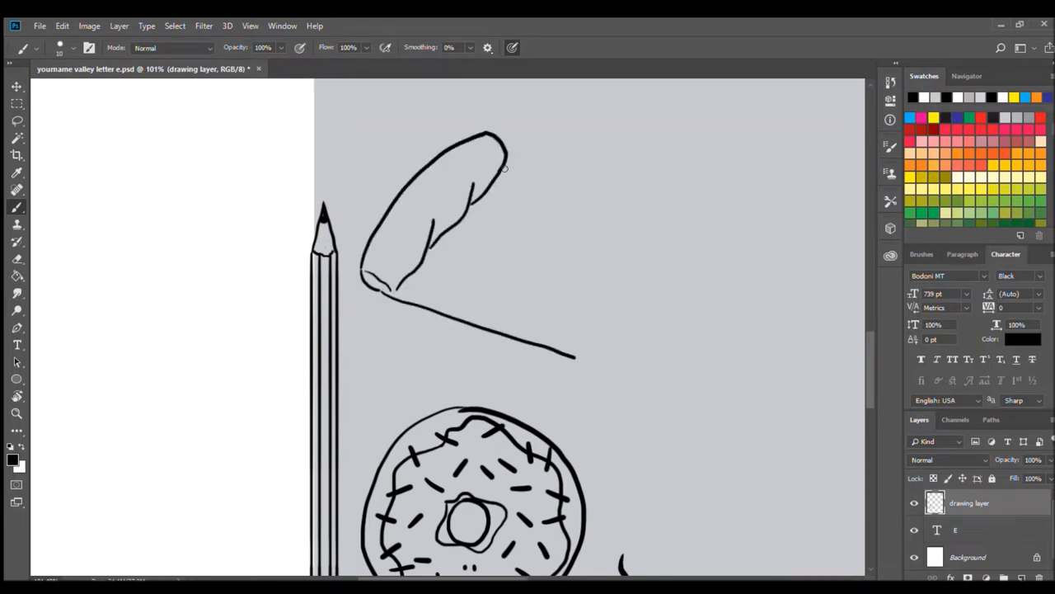
left_click_drag(505, 169, 619, 362)
key("e")
left_click_drag(497, 331, 511, 337)
left_click_drag(567, 353, 579, 358)
key("b")
left_click_drag(402, 294, 450, 320)
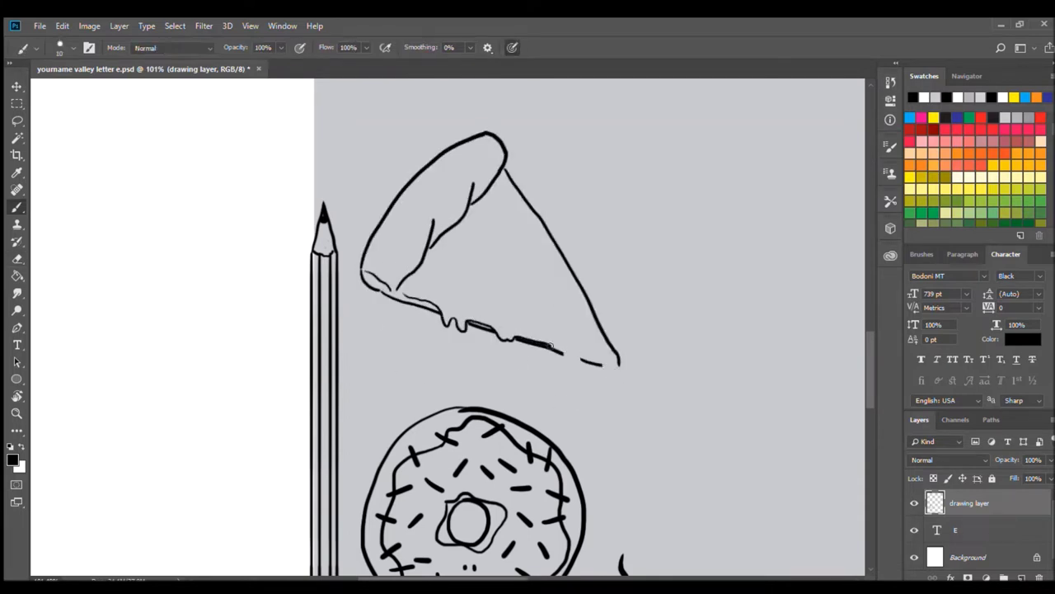
Duplicate and rotate the mushroom into several copies across the pizza
mouse_move(445, 264)
left_mouse_down()
mouse_move(478, 272)
mouse_move(462, 291)
mouse_move(486, 301)
mouse_move(513, 253)
left_mouse_up()
key("m")
key("ctrl+alt+t")
key("Return")
left_click_drag(524, 294, 511, 235)
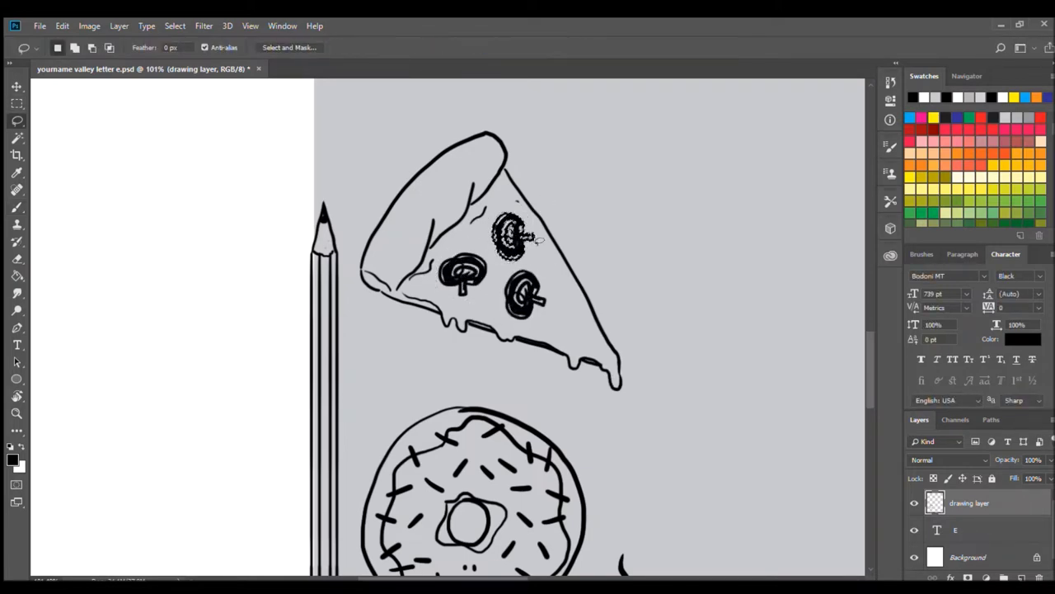
key("ctrl+alt+t")
left_click_drag(523, 294, 577, 316)
key("Return")
Draw a lashed eyeball with iris and pupil between the pencil and pizza
key("b")
scroll(353, 239, "down", 2)
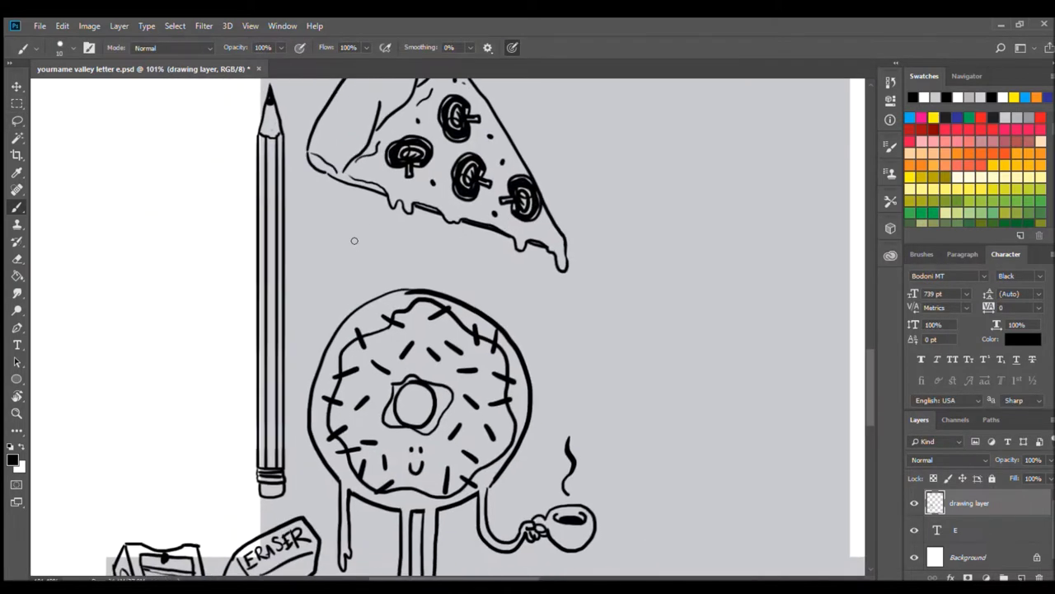
mouse_move(353, 253)
left_mouse_down()
mouse_move(400, 284)
mouse_move(450, 289)
left_mouse_up()
mouse_move(391, 294)
left_mouse_down()
mouse_move(447, 299)
mouse_move(422, 305)
left_mouse_up()
left_click_drag(392, 264, 399, 281)
left_click_drag(417, 265, 419, 278)
mouse_move(432, 267)
left_mouse_down()
mouse_move(429, 280)
mouse_move(695, 354)
left_mouse_up()
Copy the eye and a star doodle beside the donut's leg
key("ctrl+alt+t")
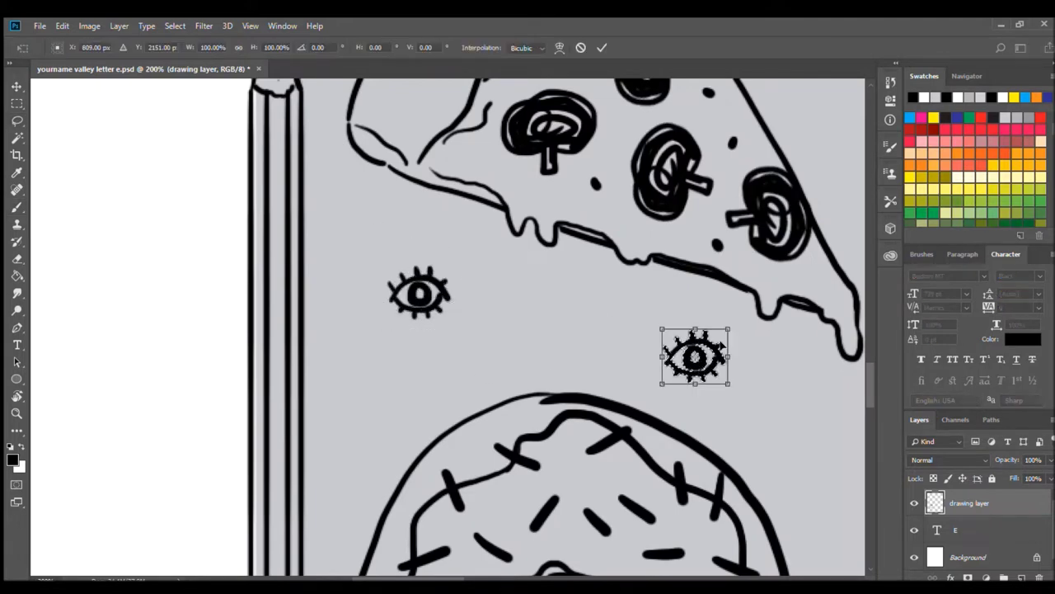
key("Return")
key("ctrl+0")
scroll(528, 330, "up", 3)
key("b")
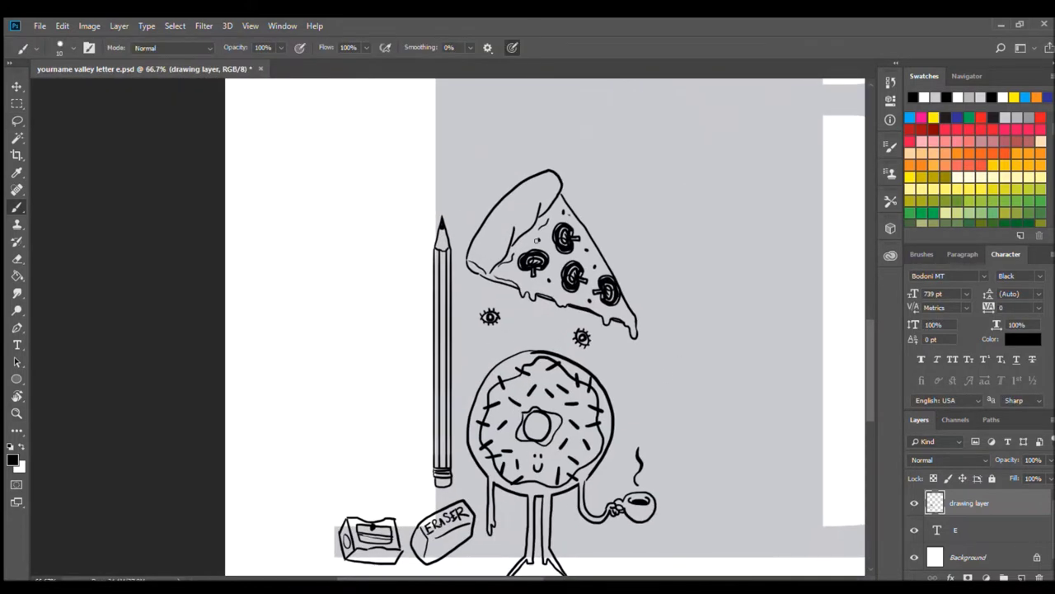
key("ctrl+alt+t")
left_click_drag(582, 337, 511, 519)
key("Return")
key("l")
left_click_drag(464, 341, 466, 343)
mouse_move(473, 351)
left_mouse_down()
mouse_move(473, 483)
mouse_move(507, 540)
left_mouse_up()
Draw a burger with bun and lettuce, then give it two feathered wings
scroll(568, 352, "up", 3)
key("b")
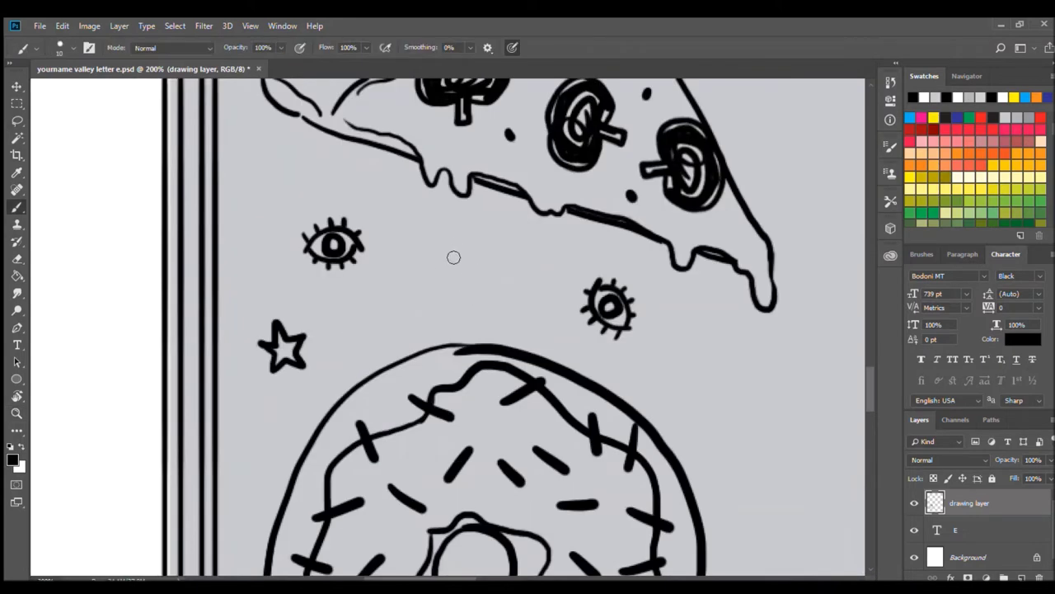
mouse_move(434, 271)
left_mouse_down()
mouse_move(482, 268)
mouse_move(523, 307)
left_mouse_up()
key("ctrl+z")
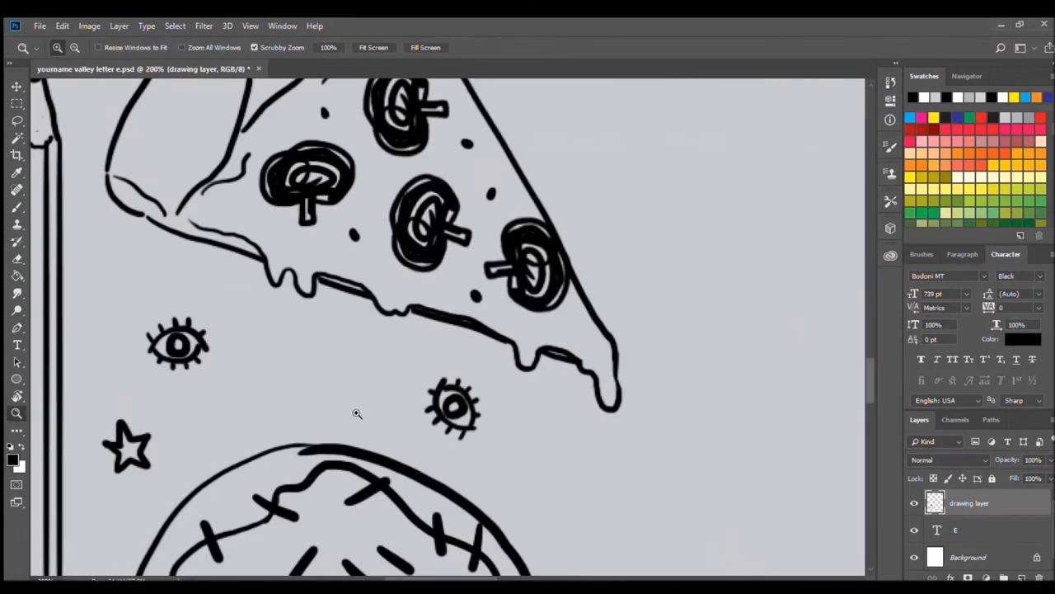
mouse_move(589, 302)
left_mouse_down()
mouse_move(499, 321)
mouse_move(589, 307)
left_mouse_up()
mouse_move(498, 326)
left_mouse_down()
mouse_move(592, 312)
mouse_move(578, 318)
mouse_move(592, 328)
left_mouse_up()
key("l")
left_click_drag(498, 265, 495, 272)
key("b")
mouse_move(544, 313)
left_mouse_down()
mouse_move(557, 340)
mouse_move(655, 285)
left_mouse_up()
left_click_drag(511, 330, 424, 347)
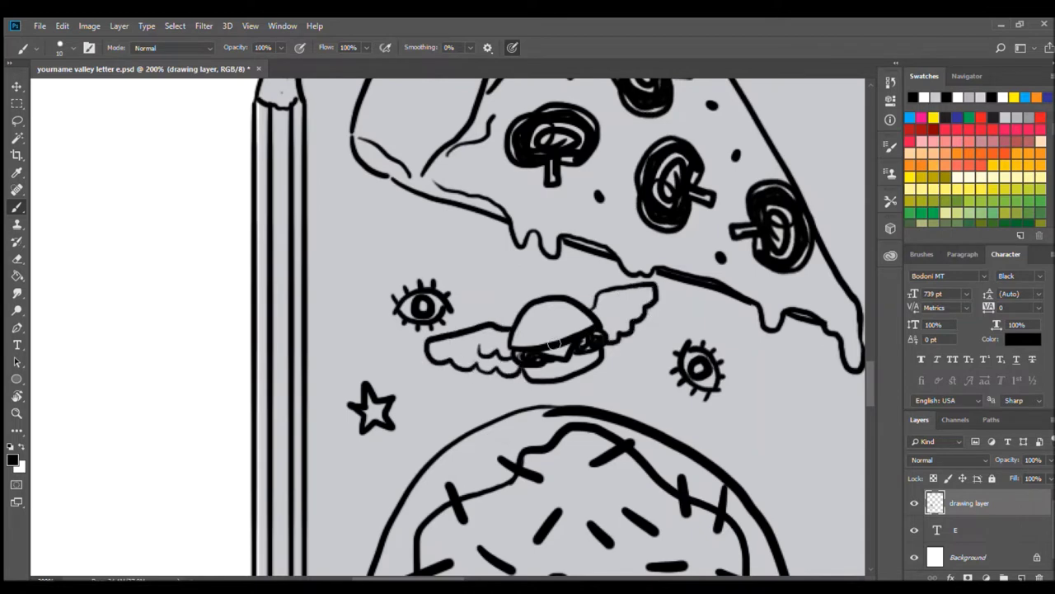
Duplicate the winged burger and rotate the copy near the donut's feet
key("l")
left_click_drag(651, 285, 648, 281)
key("ctrl+minus")
scroll(453, 330, "down", 3)
key("ctrl+alt+t")
left_click_drag(446, 144, 544, 461)
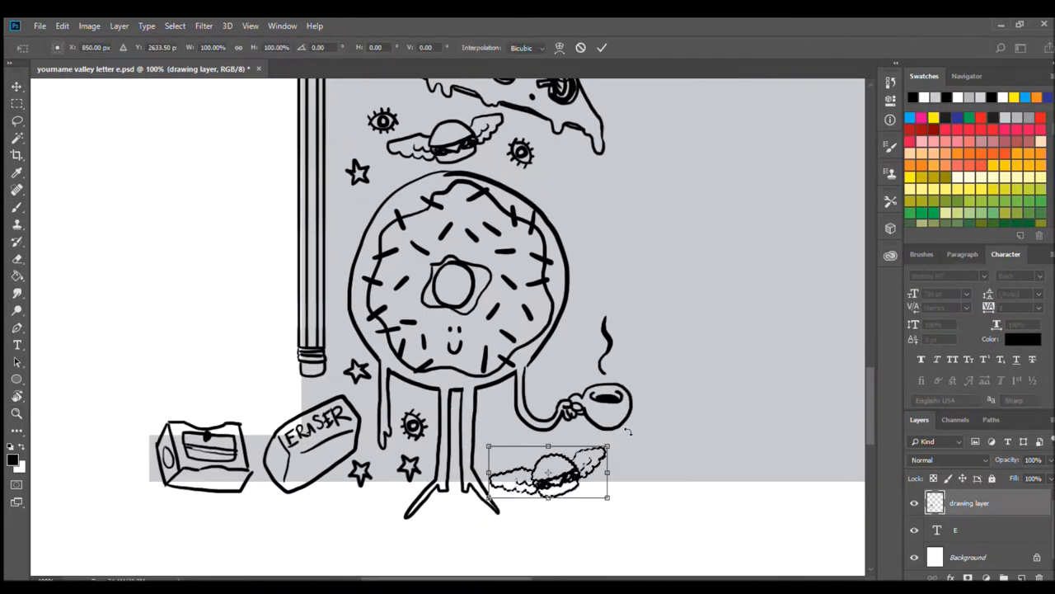
left_click_drag(610, 483, 559, 453)
key("Return")
key("b")
Draw an open comic book with paneled pages beside the coffee cup
mouse_move(377, 331)
left_mouse_down()
mouse_move(538, 394)
mouse_move(540, 410)
mouse_move(540, 400)
left_mouse_up()
left_click_drag(390, 316, 483, 312)
mouse_move(451, 261)
left_mouse_down()
mouse_move(494, 346)
mouse_move(569, 323)
left_mouse_up()
left_click_drag(570, 329, 541, 413)
mouse_move(438, 280)
left_mouse_down()
mouse_move(462, 288)
mouse_move(482, 344)
left_mouse_up()
mouse_move(427, 294)
left_mouse_down()
mouse_move(462, 363)
mouse_move(455, 339)
left_mouse_up()
left_click_drag(419, 307, 429, 334)
left_click_drag(491, 359, 528, 338)
left_click_drag(531, 345, 547, 330)
mouse_move(470, 369)
left_mouse_down()
mouse_move(482, 395)
mouse_move(503, 366)
left_mouse_up()
left_click_drag(508, 384, 533, 362)
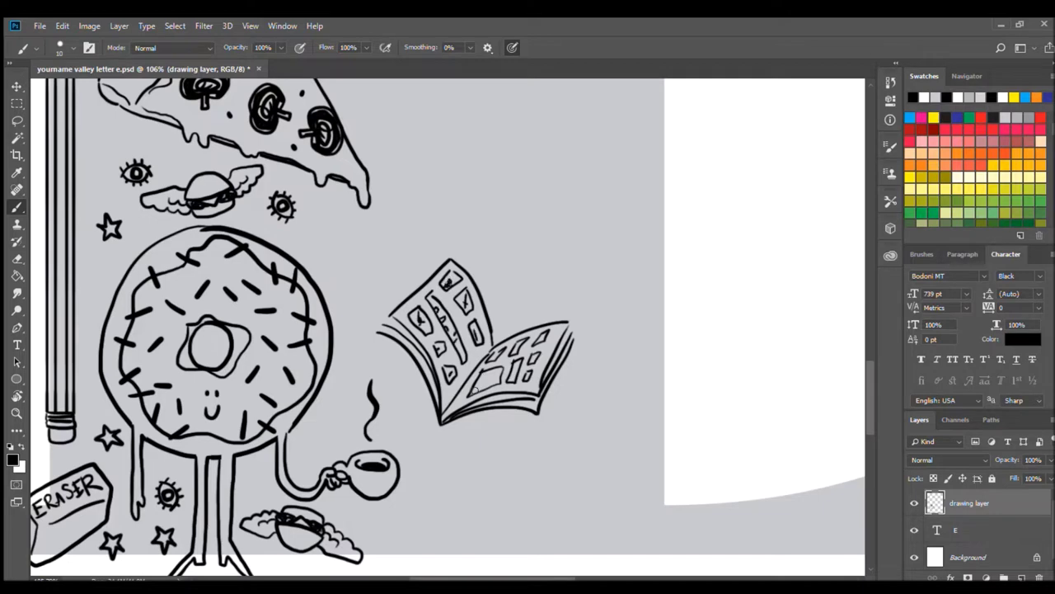
Draw a long, thickly inked paintbrush with bristles at its tip inside the E
left_click_drag(479, 177, 433, 339)
left_click_drag(566, 216, 535, 213)
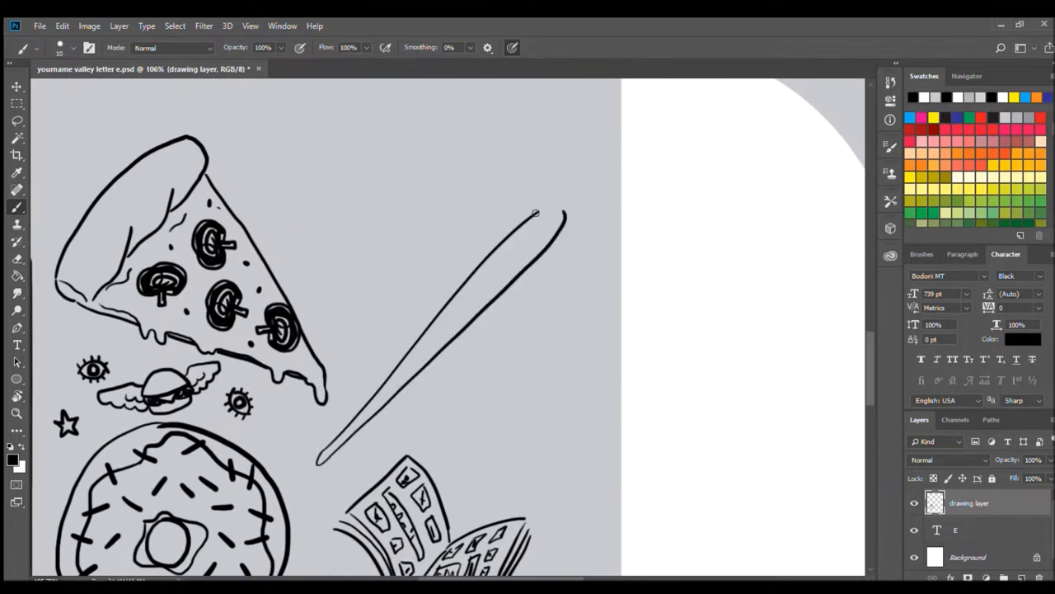
left_click_drag(438, 374, 320, 459)
left_click_drag(403, 380, 563, 216)
left_click_drag(528, 259, 449, 334)
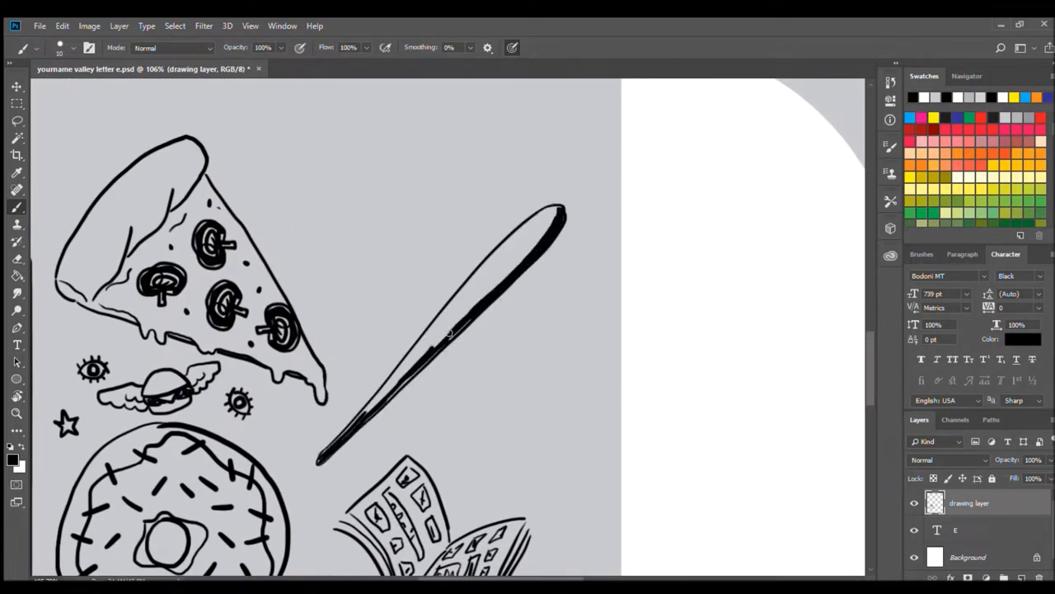
mouse_move(359, 418)
left_mouse_down()
mouse_move(477, 269)
mouse_move(543, 213)
mouse_move(503, 278)
mouse_move(420, 353)
mouse_move(554, 200)
mouse_move(590, 187)
left_mouse_up()
left_click_drag(494, 330, 460, 381)
left_click_drag(557, 230, 584, 194)
left_click_drag(517, 475, 492, 314)
Outline the TAP card box, undoing a stray stroke
mouse_move(528, 195)
left_mouse_down()
mouse_move(387, 272)
mouse_move(402, 379)
mouse_move(556, 315)
left_mouse_up()
mouse_move(557, 315)
left_mouse_down()
mouse_move(557, 186)
mouse_move(559, 315)
left_mouse_up()
key("ctrl+z")
key("e")
key("b")
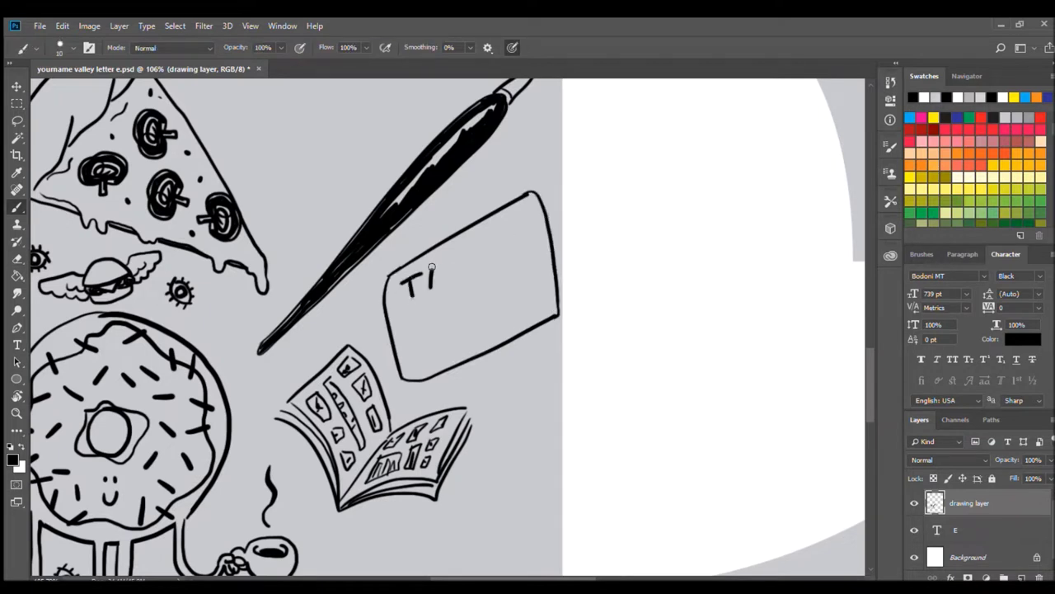
Sketch a dark ticket in the TAP card's slot with shading underneath
left_click_drag(418, 317, 511, 272)
left_click_drag(424, 337, 526, 284)
left_click_drag(419, 315, 420, 338)
left_click_drag(431, 331, 504, 285)
left_click_drag(488, 323, 500, 305)
left_click_drag(491, 312, 528, 287)
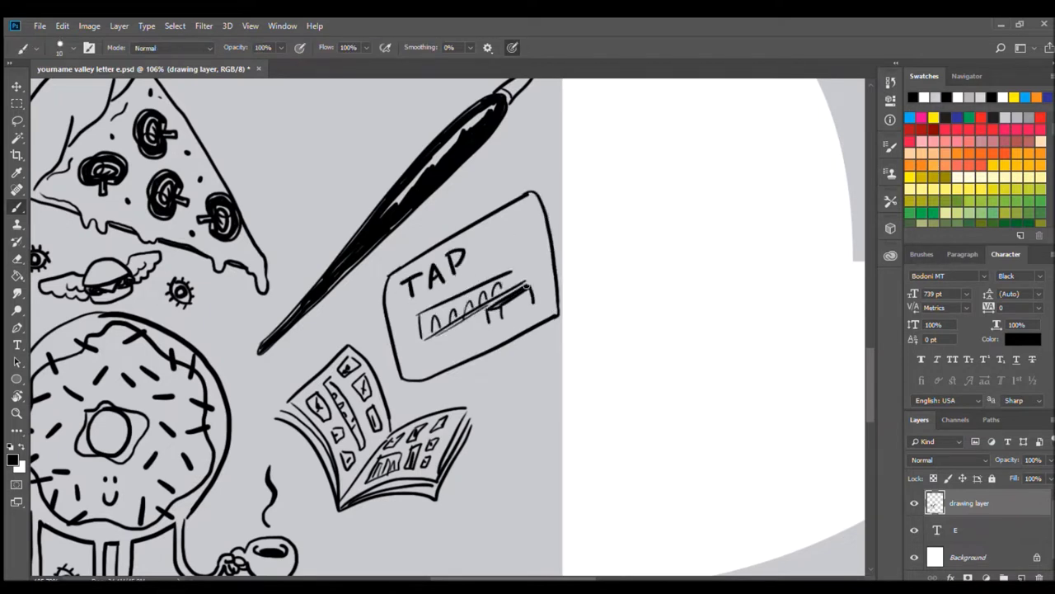
left_click_drag(488, 321, 536, 291)
left_click_drag(427, 348, 493, 318)
left_click_drag(437, 353, 492, 325)
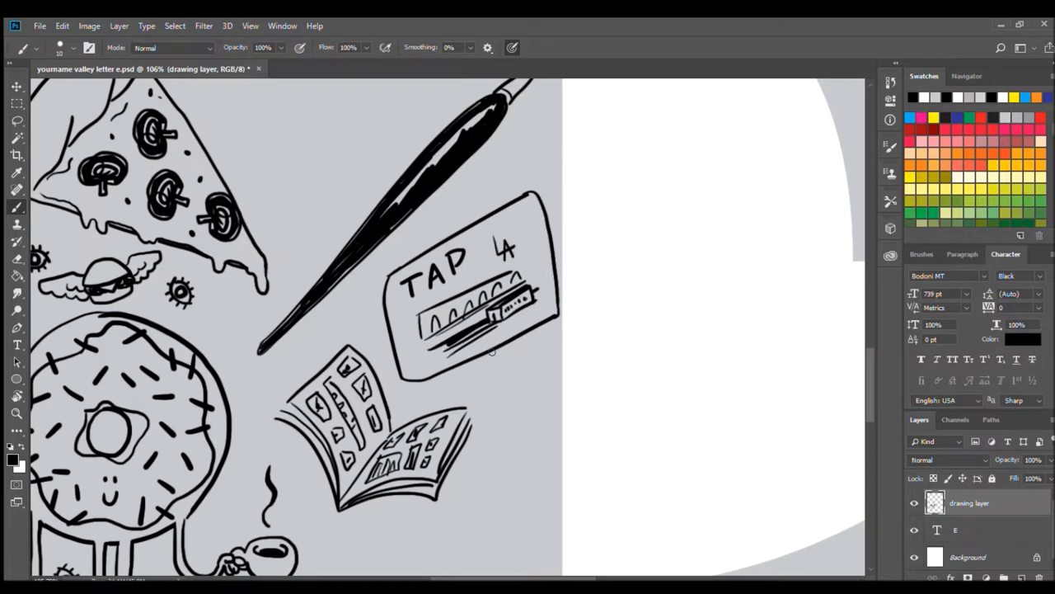
Lasso the star and move it beside the TAP card
scroll(495, 346, "down", 2)
scroll(537, 314, "left", 3)
key("l")
left_click_drag(173, 239, 515, 240)
key("ctrl+d")
scroll(544, 355, "down", 3)
scroll(544, 355, "right", 3)
key("b")
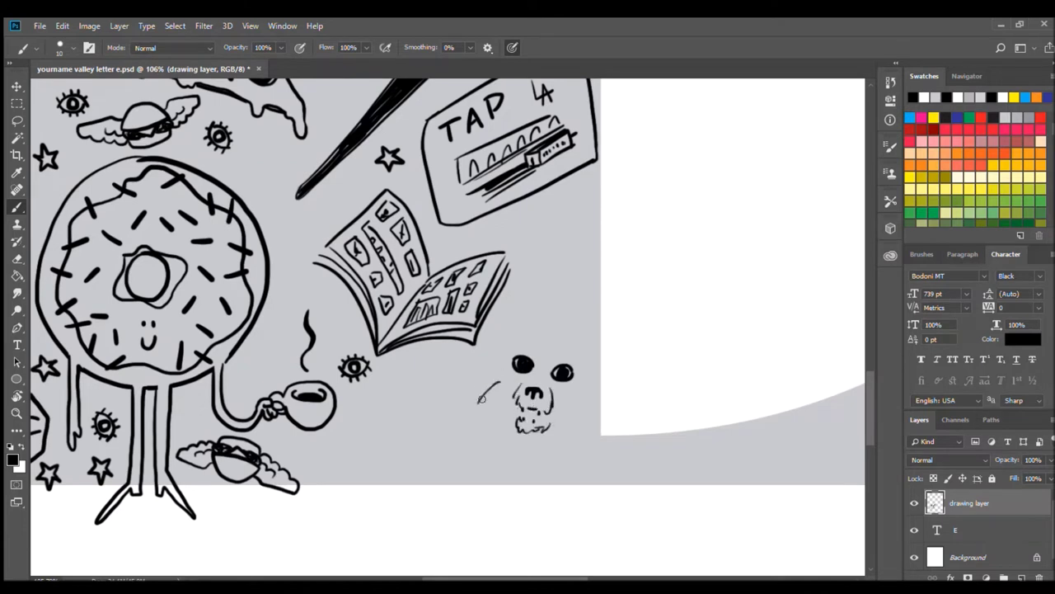
Sketch ears and fur on the dog face, undoing and redrawing the ears larger
mouse_move(499, 362)
left_mouse_down()
mouse_move(509, 326)
mouse_move(558, 333)
mouse_move(518, 307)
left_mouse_up()
key("ctrl+alt+z")
key("ctrl+alt+z")
key("ctrl+alt+z")
left_click_drag(574, 373, 602, 339)
left_click_drag(519, 355, 568, 334)
left_click_drag(504, 381, 483, 406)
left_click_drag(579, 391, 584, 424)
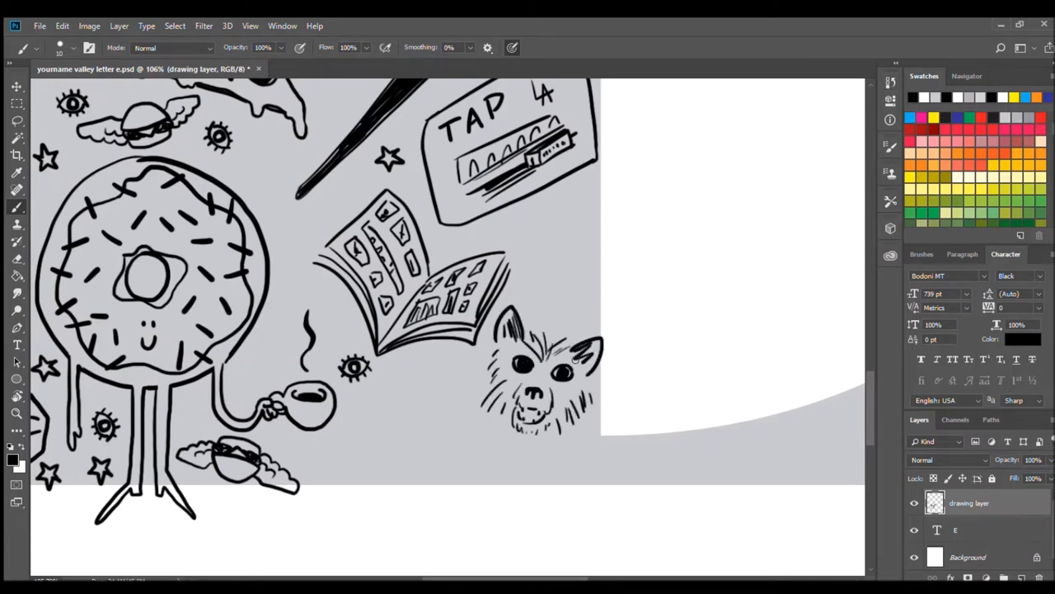
key("e")
key("b")
mouse_move(502, 333)
left_mouse_down()
mouse_move(587, 349)
mouse_move(518, 313)
left_mouse_up()
left_click_drag(579, 339, 610, 337)
left_click_drag(587, 373, 612, 338)
left_click_drag(498, 343, 511, 328)
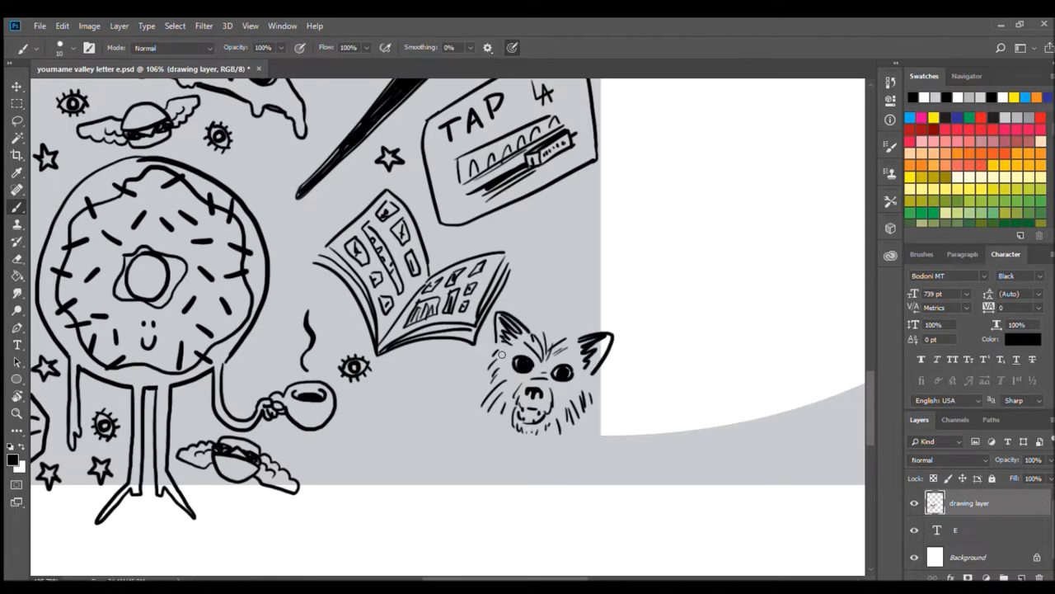
Draw the OTTER dog bone below the dog's chin
scroll(610, 365, "up", 3)
left_click_drag(494, 483, 462, 511)
left_click_drag(466, 520, 534, 502)
left_click_drag(477, 493, 483, 495)
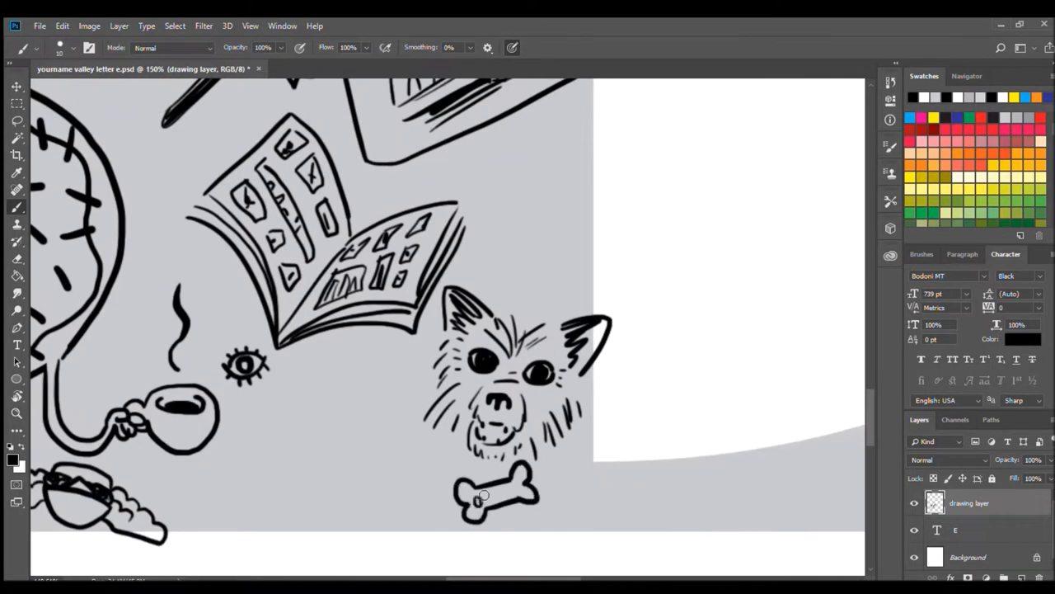
Erase the dog's ears, head outline and fur, briefly lassoing the left eye
key("e")
left_click_drag(445, 392, 462, 433)
left_click_drag(450, 289, 602, 330)
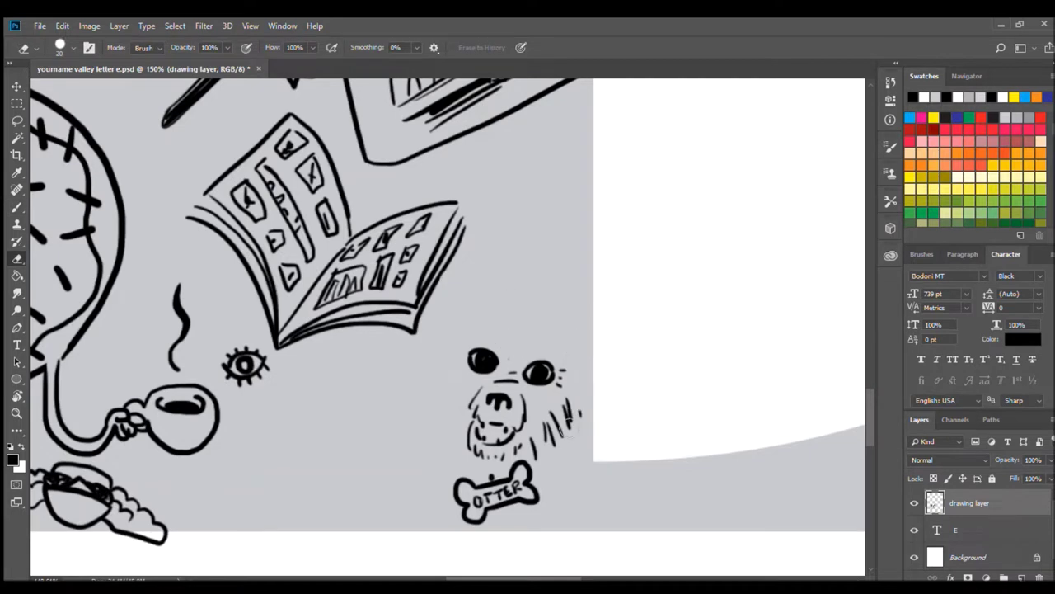
left_click_drag(528, 404, 569, 432)
key("l")
left_click_drag(460, 350, 462, 367)
key("ctrl+d")
key("b")
left_click_drag(451, 323, 477, 307)
Draw new pointed ears and add forehead and cheek fur to the dog
left_click_drag(557, 326, 582, 356)
left_click_drag(505, 352, 503, 311)
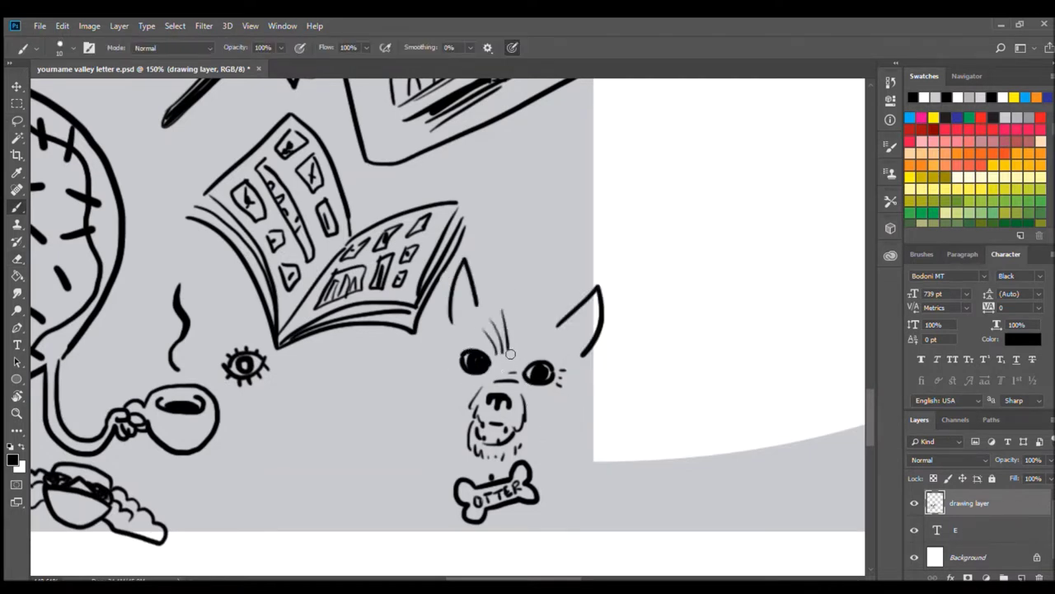
left_click_drag(413, 384, 449, 422)
left_click_drag(587, 398, 564, 432)
left_click_drag(435, 336, 431, 373)
left_click_drag(463, 268, 455, 319)
left_click_drag(592, 302, 561, 333)
mouse_move(488, 301)
left_mouse_down()
mouse_move(544, 323)
mouse_move(507, 287)
left_mouse_up()
left_click_drag(519, 315, 523, 285)
left_click_drag(591, 369, 577, 382)
left_click_drag(569, 409, 554, 424)
Letter the word VISTA below the cup, redoing the first V
left_click_drag(522, 463, 695, 409)
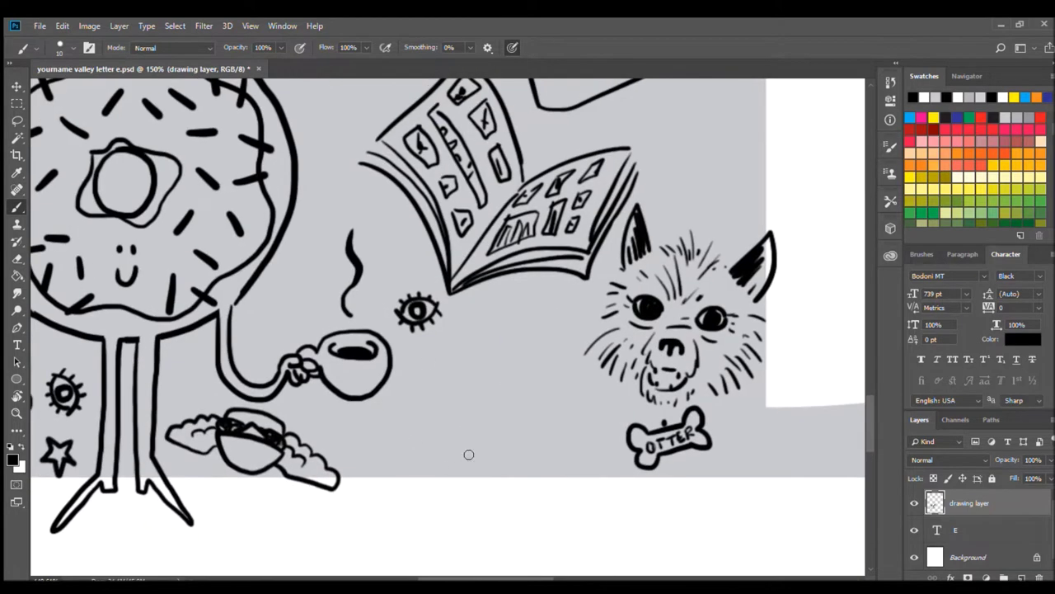
left_click_drag(405, 385, 457, 389)
key("ctrl+z")
left_click_drag(389, 404, 432, 401)
left_click_drag(411, 450, 428, 446)
left_click_drag(451, 395, 451, 440)
left_click_drag(501, 387, 471, 432)
mouse_move(500, 384)
left_mouse_down()
mouse_move(538, 371)
mouse_move(520, 425)
left_mouse_up()
left_click_drag(551, 414, 583, 407)
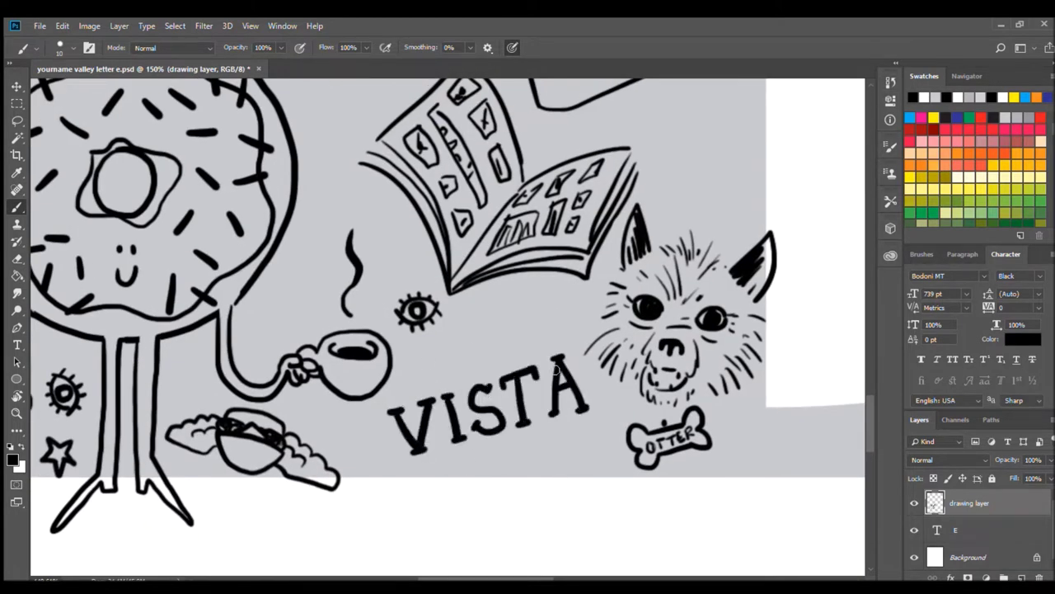
Add a bumpy border above VISTA and a thick black band beneath it
left_click_drag(430, 377, 554, 336)
mouse_move(430, 469)
left_mouse_down()
mouse_move(569, 435)
mouse_move(448, 483)
mouse_move(515, 462)
left_mouse_up()
mouse_move(462, 482)
left_mouse_down()
mouse_move(590, 445)
mouse_move(455, 482)
left_mouse_up()
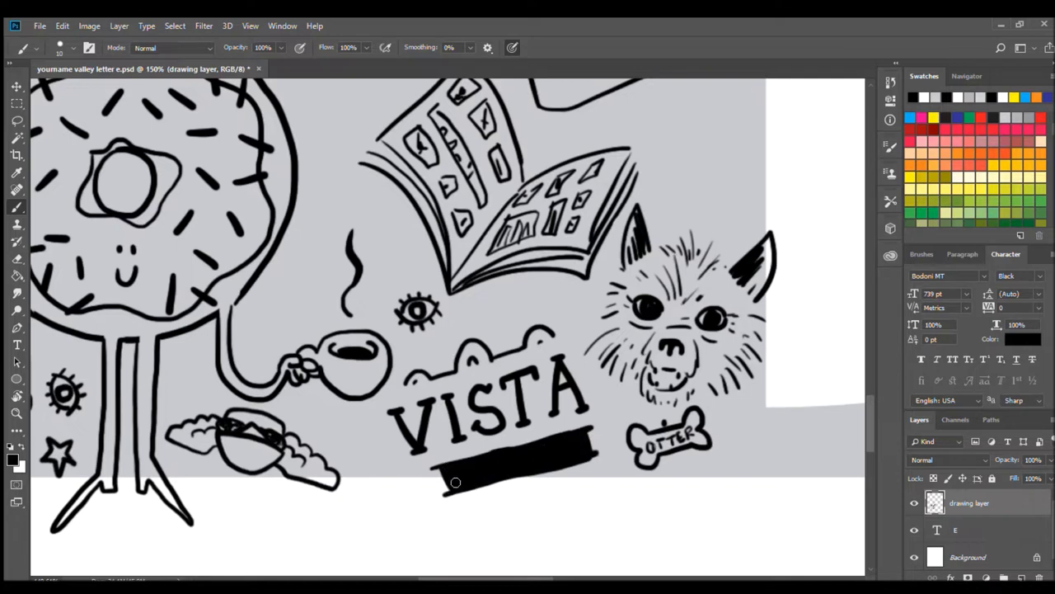
key("e")
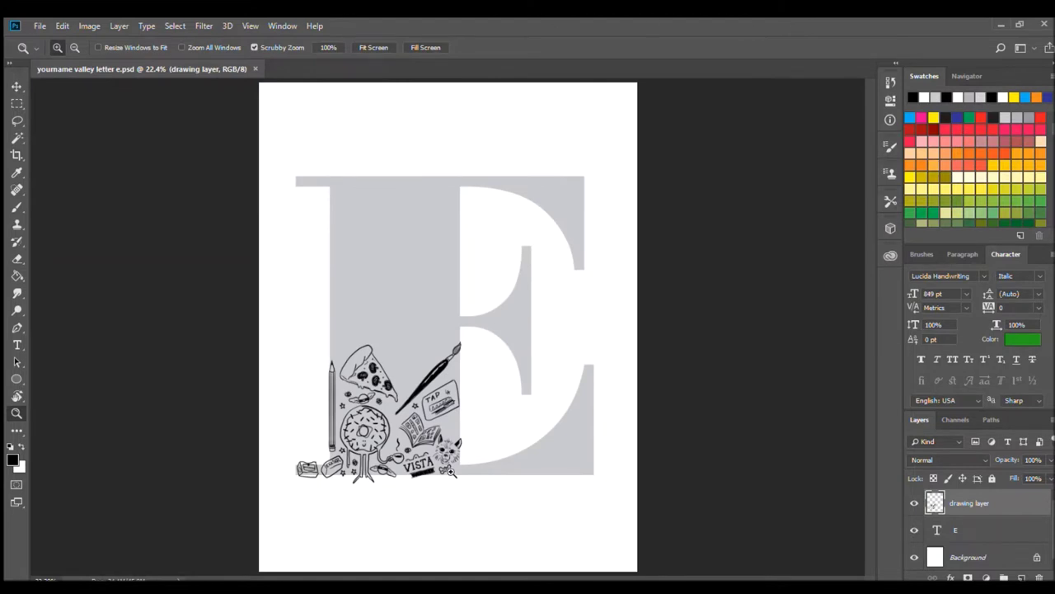
Zoom in on the E's lower curve and draw bumpy hills with two pine trees
left_click_drag(450, 470, 567, 460)
key("b")
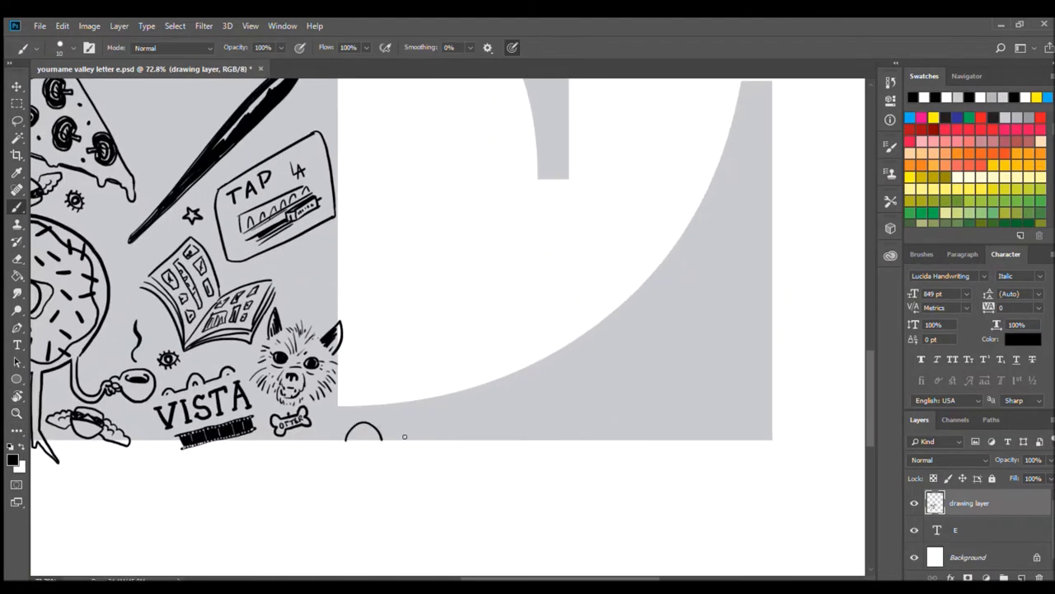
left_click(393, 429)
mouse_move(349, 420)
left_mouse_down()
mouse_move(496, 434)
mouse_move(528, 420)
left_mouse_up()
mouse_move(500, 406)
left_mouse_down()
mouse_move(618, 425)
mouse_move(537, 461)
left_mouse_up()
Add clouds, a tall and a smaller mountain, bushes and a winding path
left_click_drag(494, 412, 577, 398)
left_click_drag(561, 446, 596, 446)
left_click_drag(576, 412, 625, 421)
left_click_drag(561, 371, 646, 386)
mouse_move(637, 406)
left_mouse_down()
mouse_move(665, 359)
mouse_move(689, 399)
left_mouse_up()
mouse_move(592, 463)
left_mouse_down()
mouse_move(634, 452)
mouse_move(678, 467)
left_mouse_up()
mouse_move(511, 470)
left_mouse_down()
mouse_move(520, 467)
mouse_move(501, 422)
left_mouse_up()
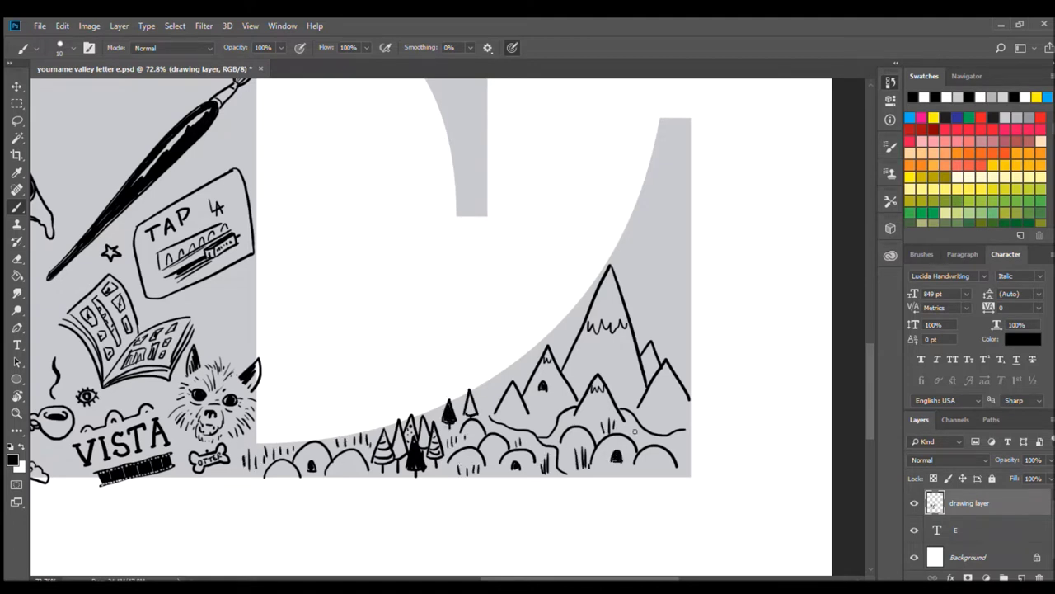
Draw a hot-air balloon with a curly cloud and small bird, then view the whole E
scroll(638, 259, "up", 2)
left_click_drag(615, 264, 625, 337)
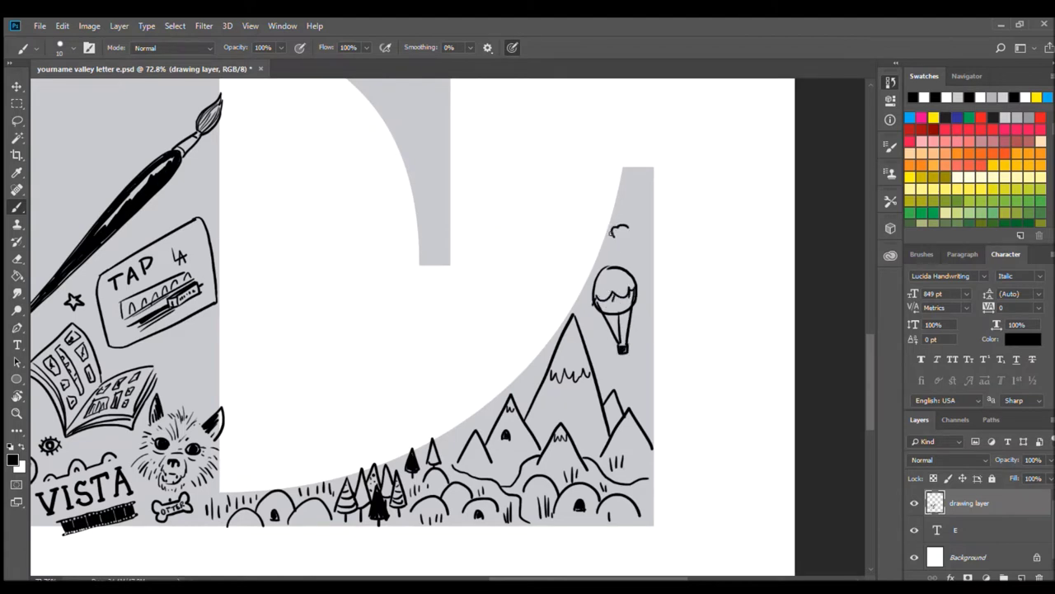
left_click_drag(627, 234, 636, 200)
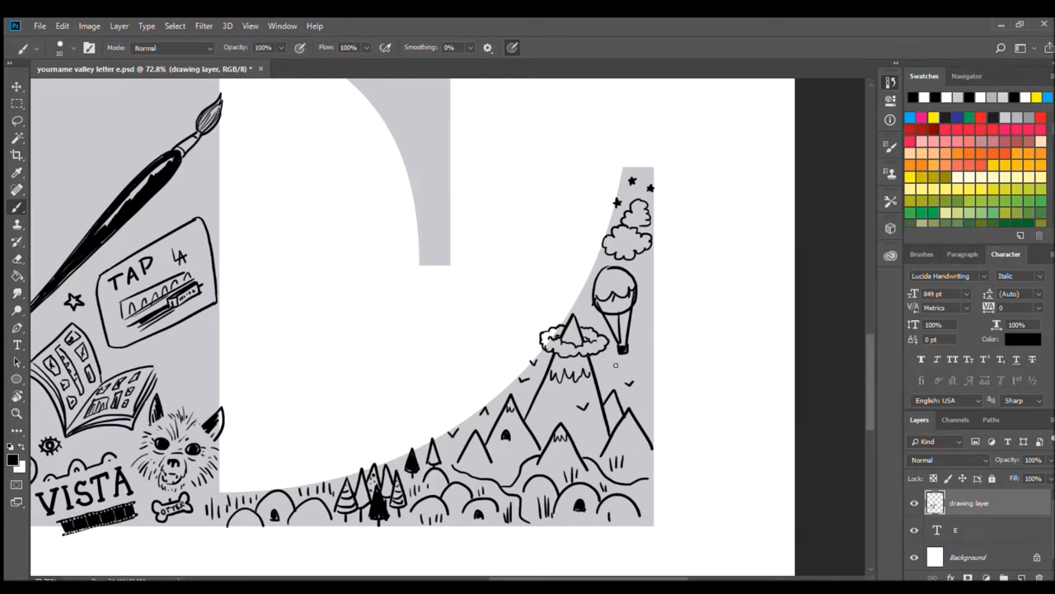
left_click_drag(614, 366, 626, 373)
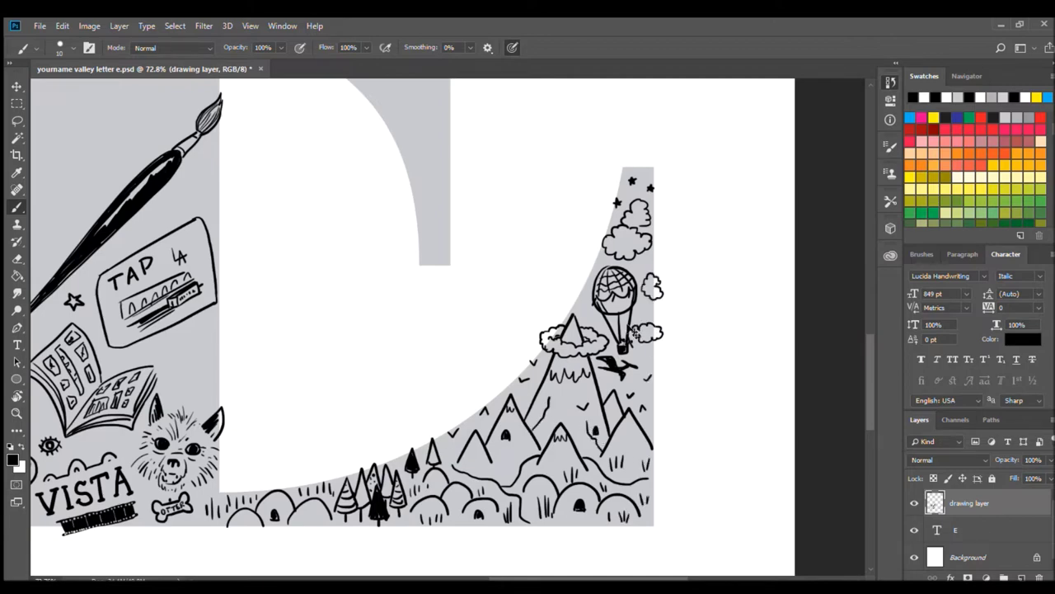
key("ctrl+0")
Draw a tennis ball with seams
scroll(483, 419, "up", 3)
mouse_move(506, 384)
left_mouse_down()
mouse_move(494, 435)
mouse_move(506, 384)
left_mouse_up()
left_click_drag(495, 394, 594, 577)
Outline a wavy world map beside the pizza with continents and diagonal cross-hatching
mouse_move(330, 313)
left_mouse_down()
mouse_move(365, 241)
mouse_move(474, 351)
mouse_move(421, 427)
left_mouse_up()
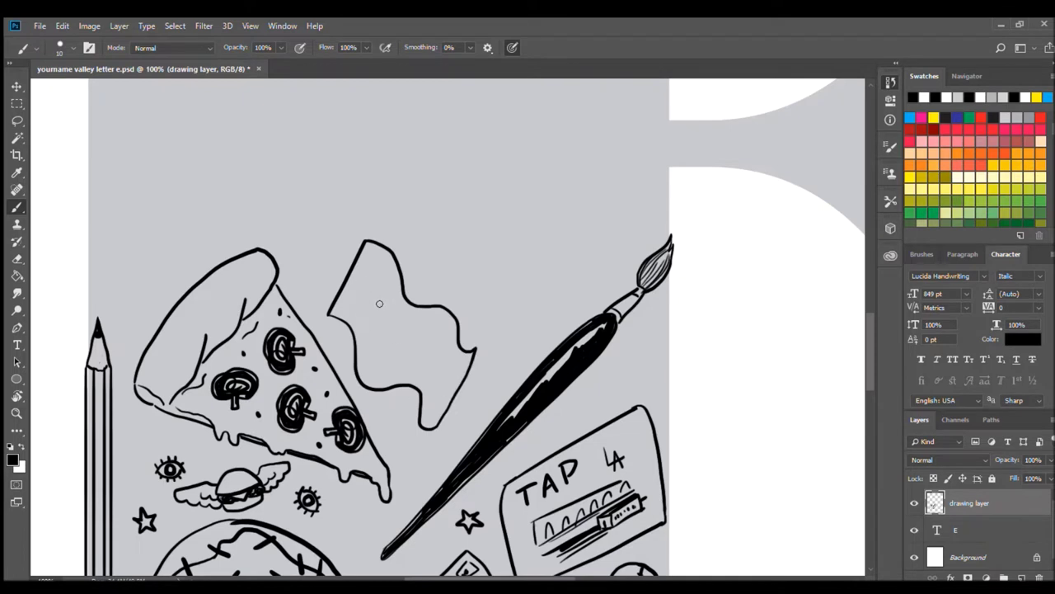
left_click_drag(414, 335, 417, 354)
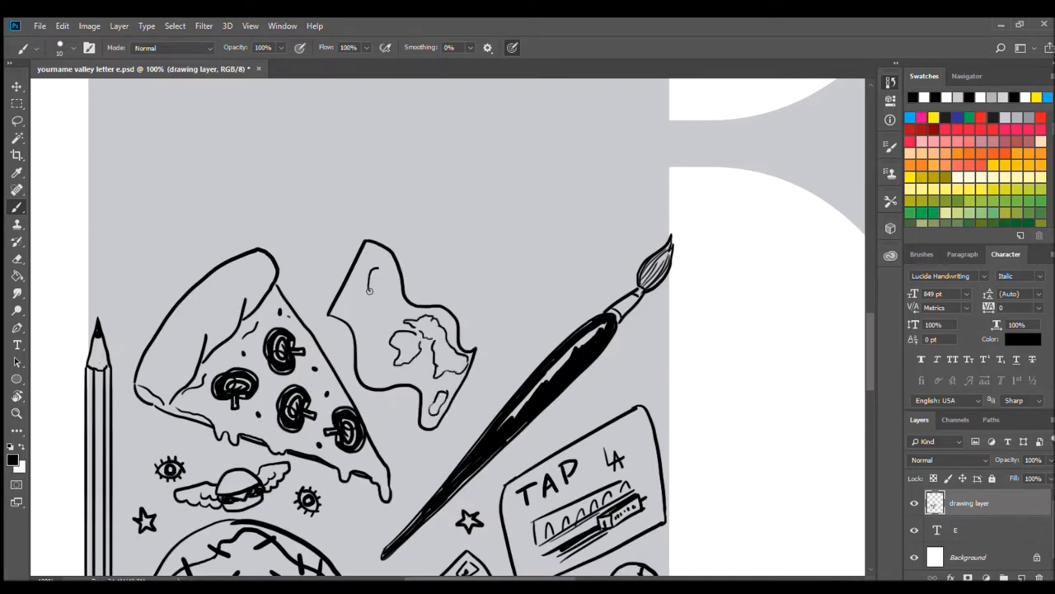
left_click_drag(368, 363, 411, 381)
left_click_drag(340, 317, 369, 244)
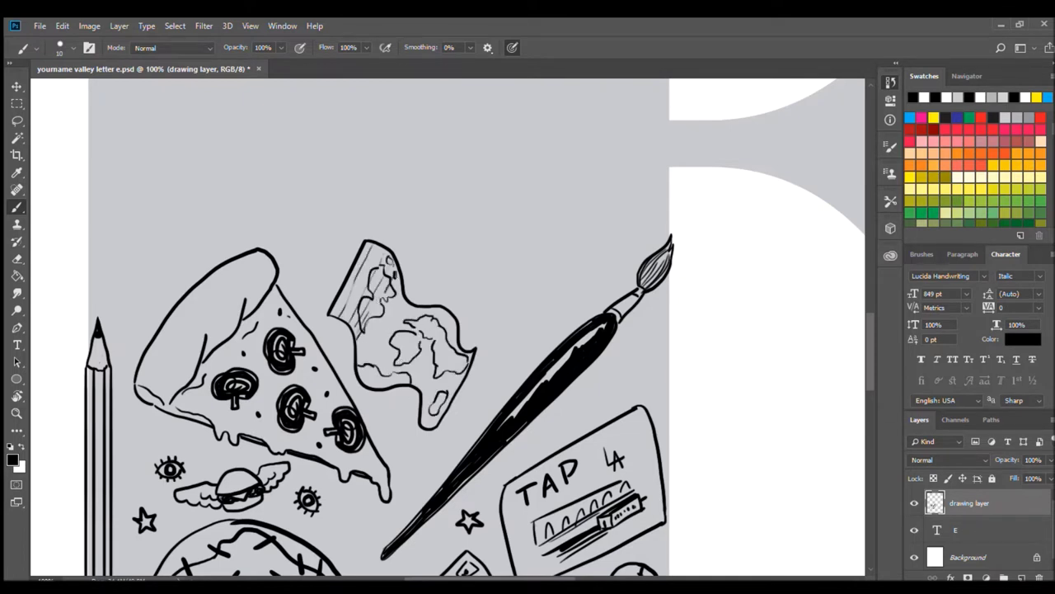
left_click_drag(363, 362, 393, 272)
left_click_drag(388, 380, 437, 318)
left_click_drag(429, 404, 462, 329)
left_click_drag(429, 424, 468, 363)
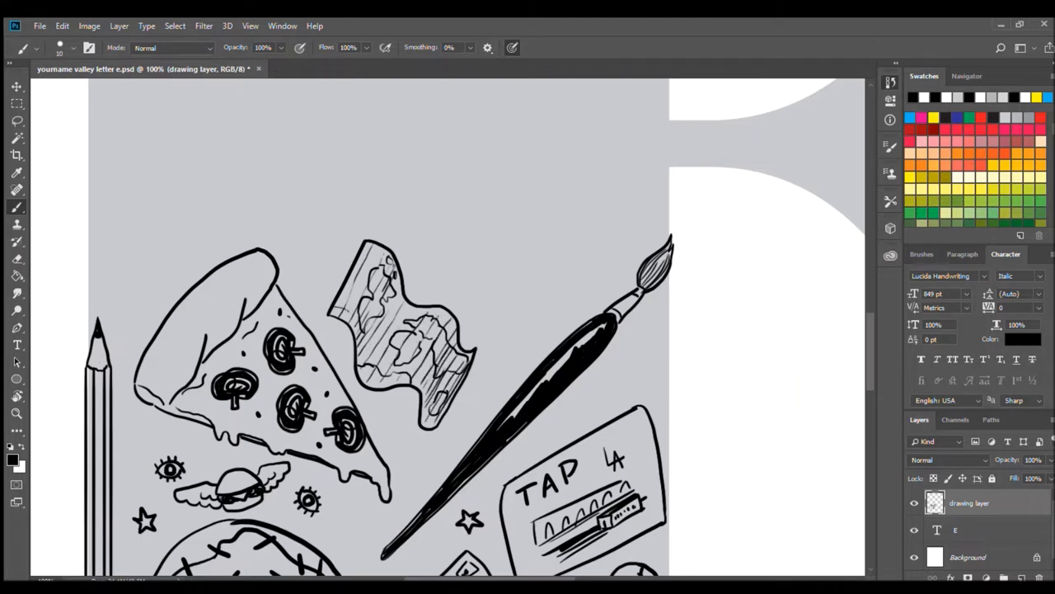
mouse_move(363, 296)
left_mouse_down()
mouse_move(437, 395)
mouse_move(466, 380)
left_mouse_up()
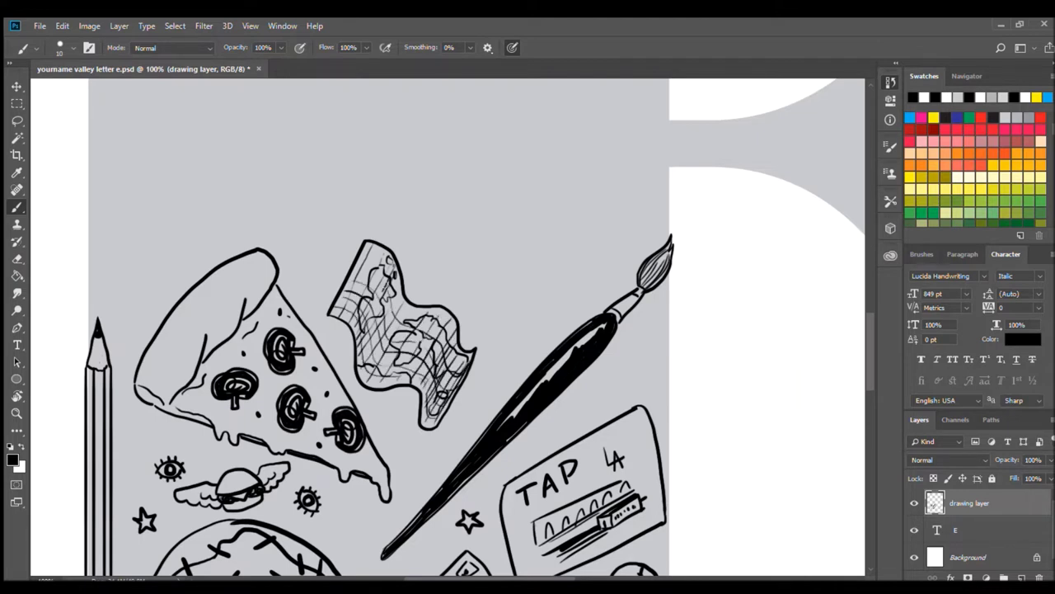
left_click_drag(363, 256, 470, 358)
left_click_drag(526, 264, 491, 380)
Sketch a tent with guy lines above the map
left_click_drag(504, 296, 486, 406)
mouse_move(411, 315)
left_mouse_down()
mouse_move(550, 375)
mouse_move(486, 405)
left_mouse_up()
left_click_drag(505, 314, 524, 394)
left_click_drag(511, 333, 551, 380)
left_click_drag(506, 309, 576, 381)
left_click_drag(413, 327, 387, 386)
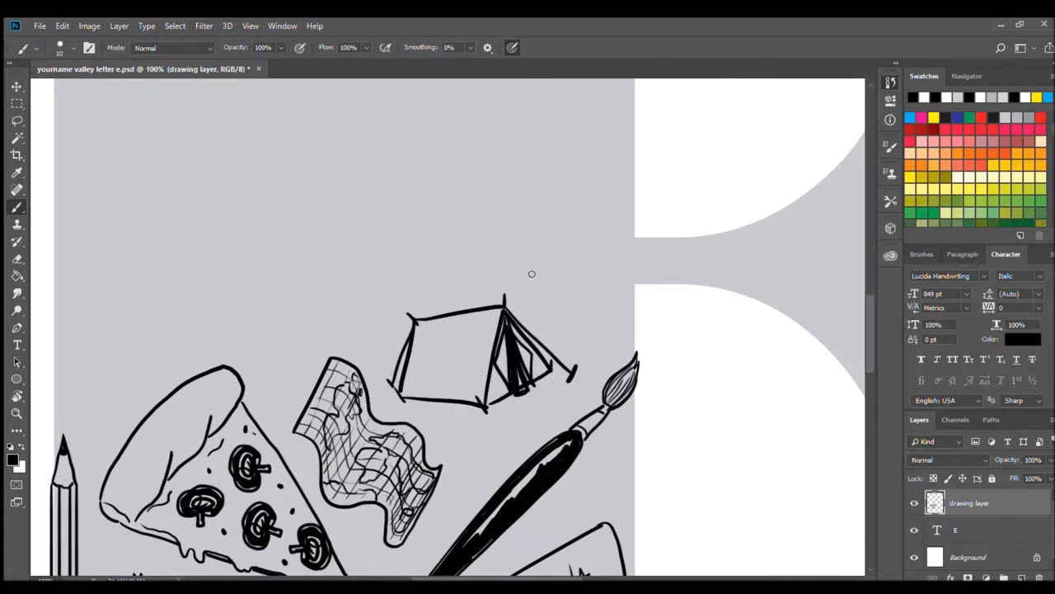
Sketch a campfire above the tent and a dotted die on the left
mouse_move(534, 280)
left_mouse_down()
mouse_move(602, 264)
mouse_move(569, 305)
mouse_move(609, 295)
left_mouse_up()
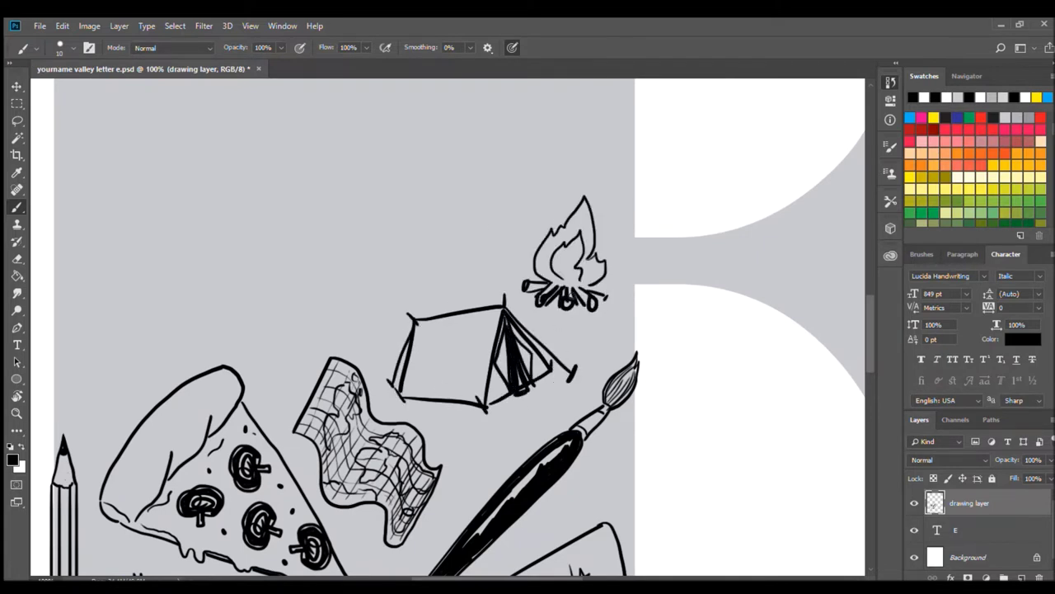
left_click_drag(447, 284, 588, 318)
mouse_move(238, 342)
left_mouse_down()
mouse_move(213, 373)
mouse_move(277, 381)
left_mouse_up()
mouse_move(239, 341)
left_mouse_down()
mouse_move(275, 353)
mouse_move(266, 355)
left_mouse_up()
left_click(227, 393)
Draw a dark game pawn and a meeple, erasing the first second piece
left_click_drag(305, 324, 303, 367)
left_click_drag(315, 324, 333, 364)
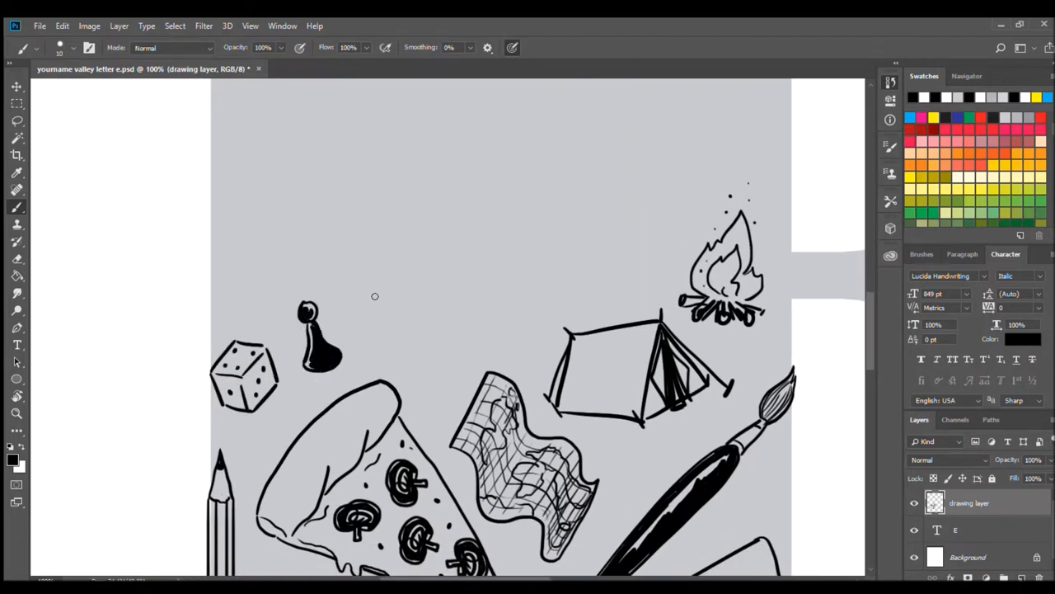
left_click_drag(373, 294, 369, 295)
left_click_drag(365, 312, 392, 359)
key("e")
left_click_drag(373, 296, 379, 363)
key("b")
mouse_move(349, 315)
left_mouse_down()
mouse_move(381, 312)
mouse_move(403, 339)
mouse_move(364, 257)
left_mouse_up()
Draw a small oval and a card holding a sunflower, then redraw the campfire flames
left_click_drag(417, 283, 313, 463)
mouse_move(284, 245)
left_mouse_down()
mouse_move(359, 394)
mouse_move(404, 305)
left_mouse_up()
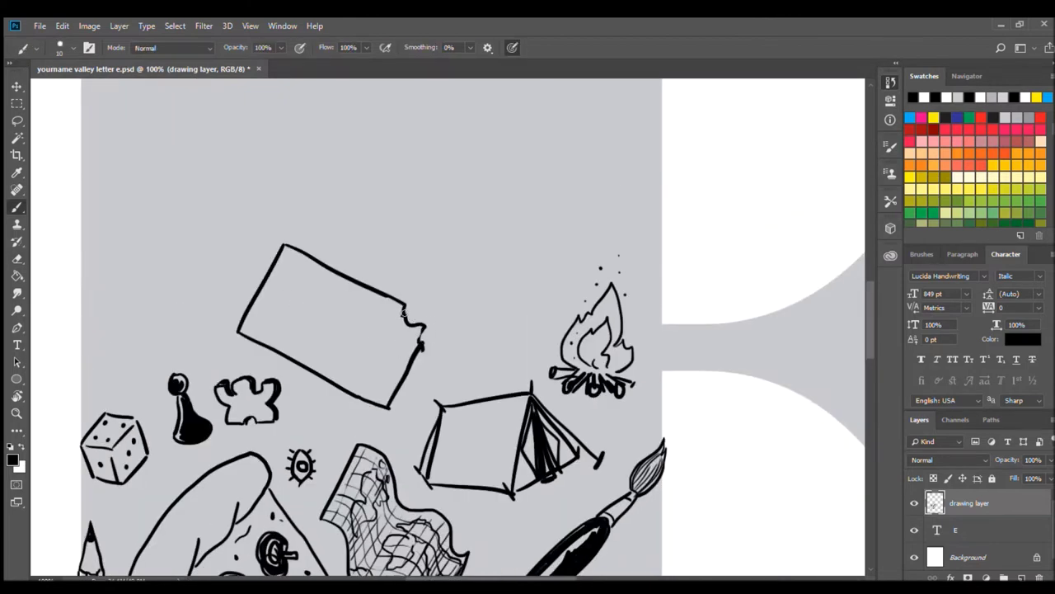
mouse_move(303, 291)
left_mouse_down()
mouse_move(307, 320)
mouse_move(313, 305)
mouse_move(330, 313)
mouse_move(322, 332)
mouse_move(365, 303)
mouse_move(340, 334)
left_mouse_up()
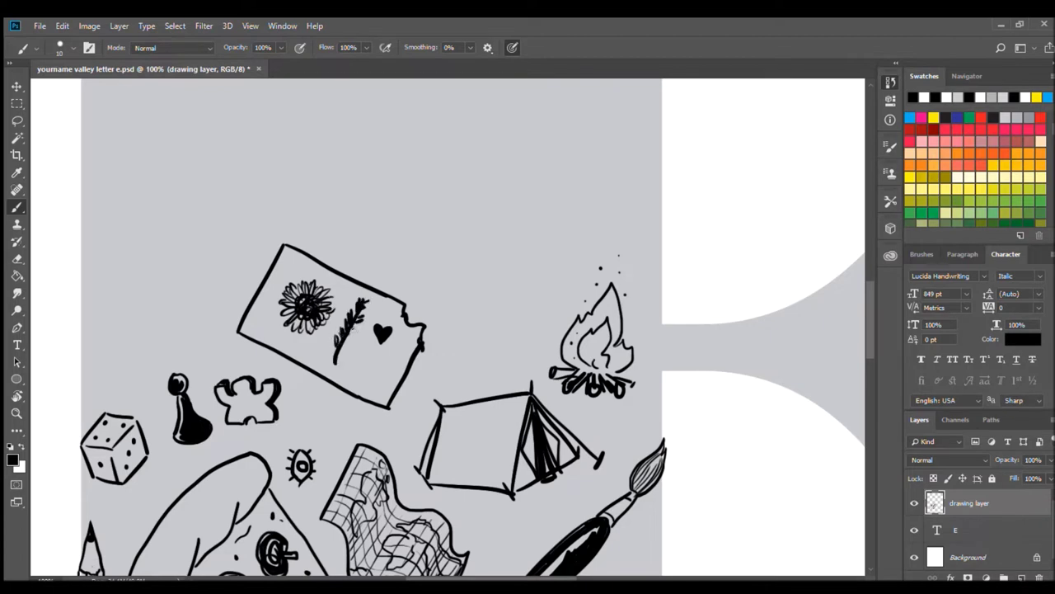
mouse_move(592, 362)
left_mouse_down()
mouse_move(640, 284)
mouse_move(636, 363)
left_mouse_up()
mouse_move(615, 360)
left_mouse_down()
mouse_move(608, 328)
mouse_move(633, 356)
left_mouse_up()
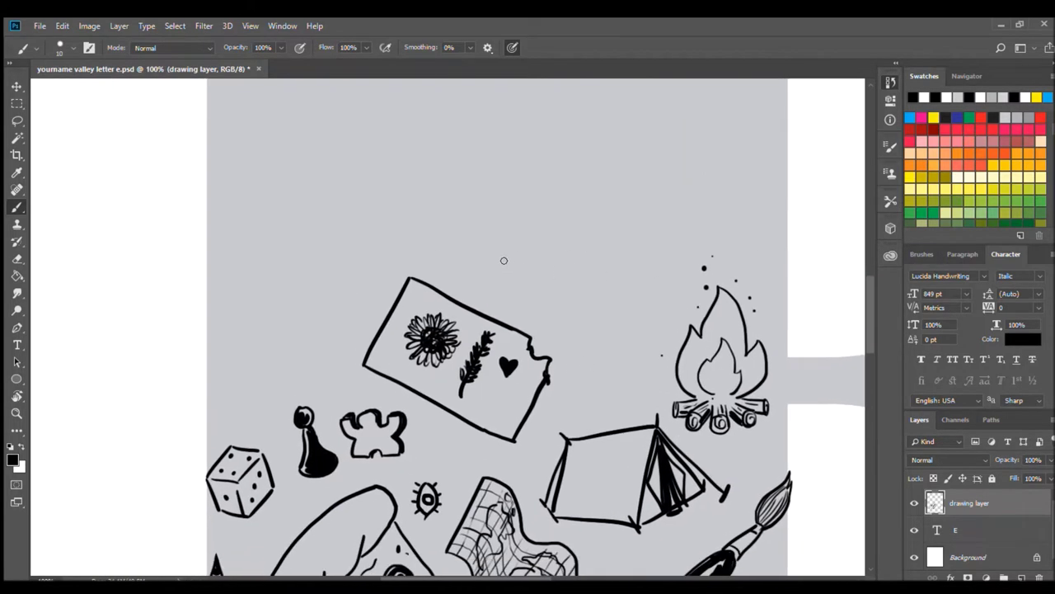
Draw a black-shaded telescope on a tripod between the card and campfire
mouse_move(544, 235)
left_mouse_down()
mouse_move(532, 262)
mouse_move(565, 302)
mouse_move(621, 314)
left_mouse_up()
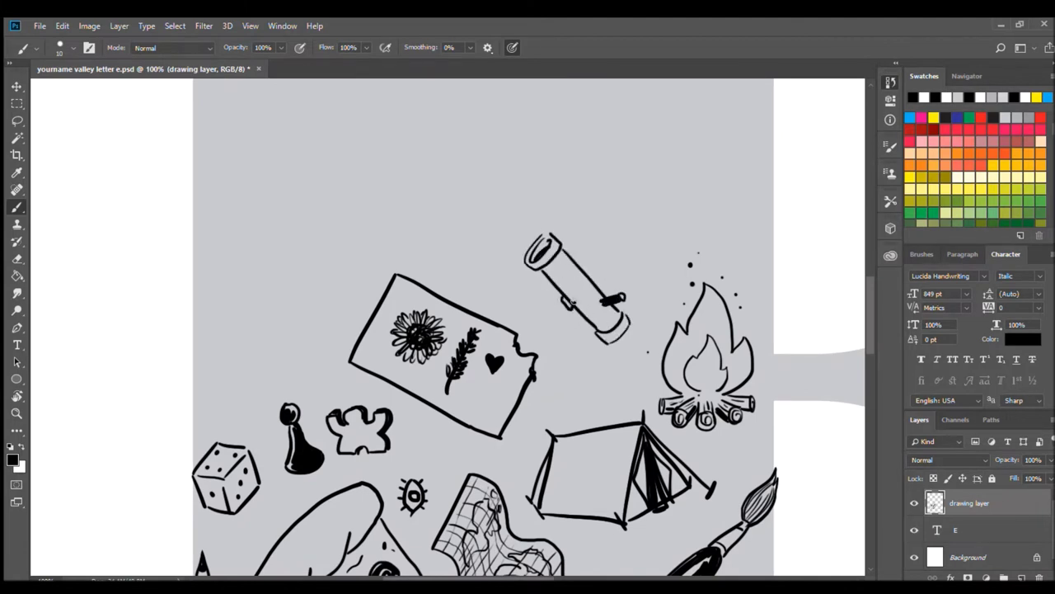
left_click_drag(542, 295, 575, 307)
mouse_move(569, 308)
left_mouse_down()
mouse_move(546, 390)
mouse_move(625, 381)
left_mouse_up()
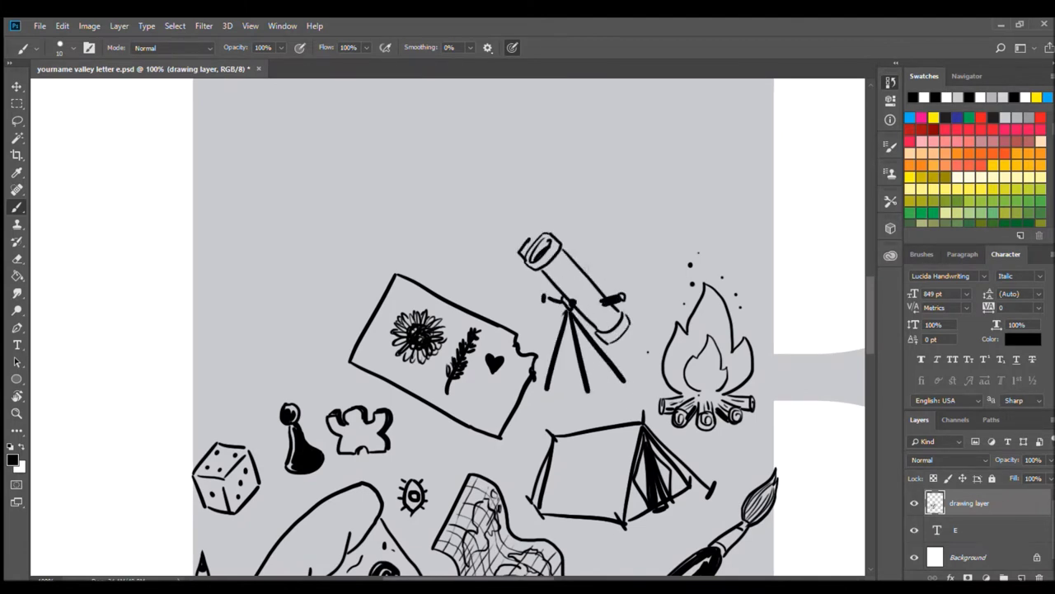
mouse_move(561, 322)
left_mouse_down()
mouse_move(619, 383)
mouse_move(611, 366)
left_mouse_up()
left_click_drag(610, 360, 627, 384)
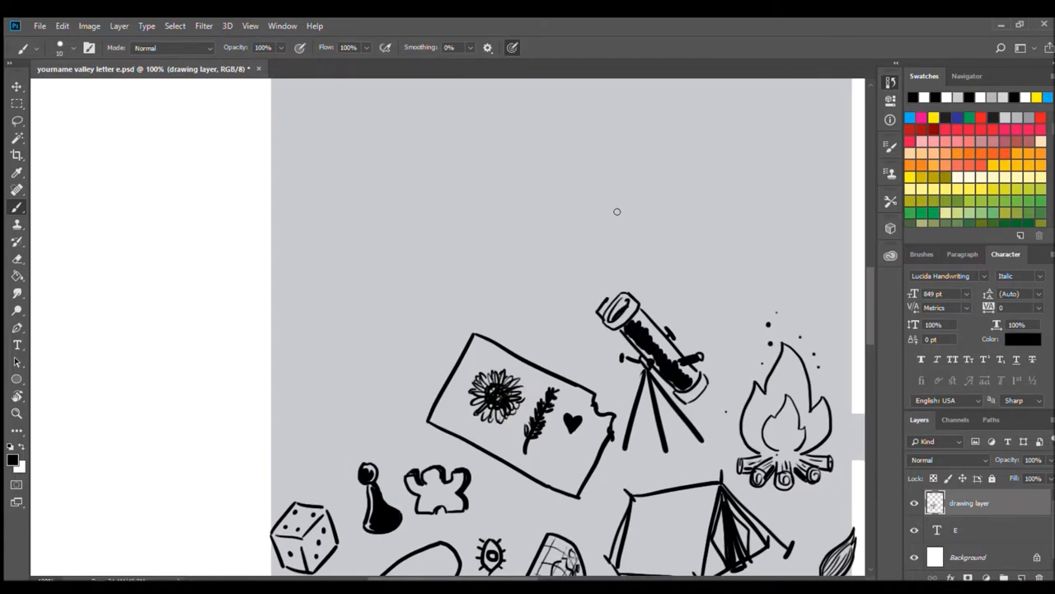
Draw two round eyes with brows, undoing the stray stroke and nose attempt
left_click(474, 327, "ctrl+alt")
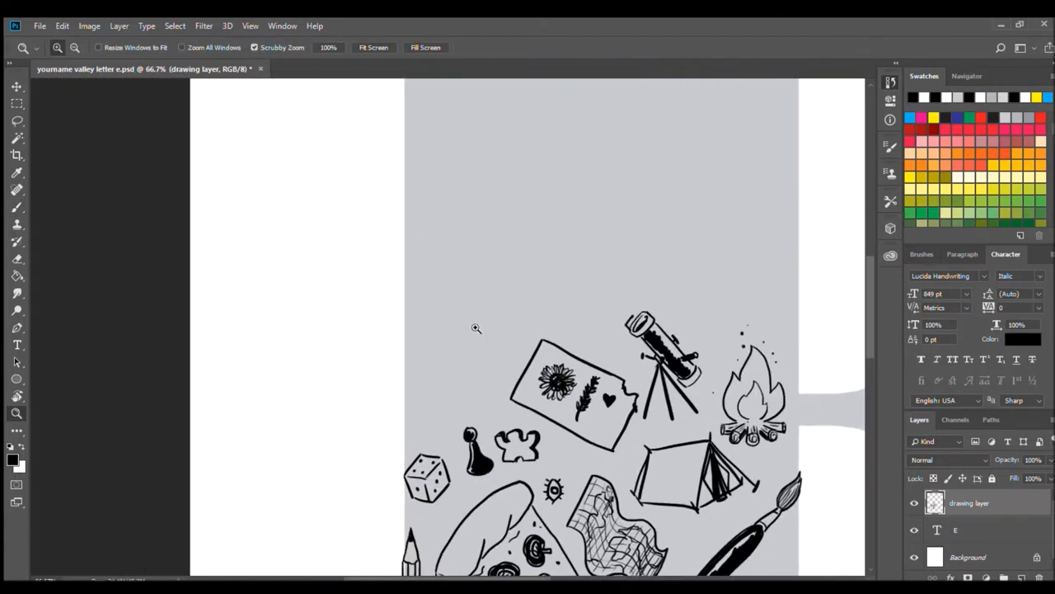
left_click(502, 220, "ctrl")
mouse_move(471, 208)
left_mouse_down()
mouse_move(517, 210)
mouse_move(484, 205)
left_mouse_up()
left_click_drag(505, 204, 530, 203)
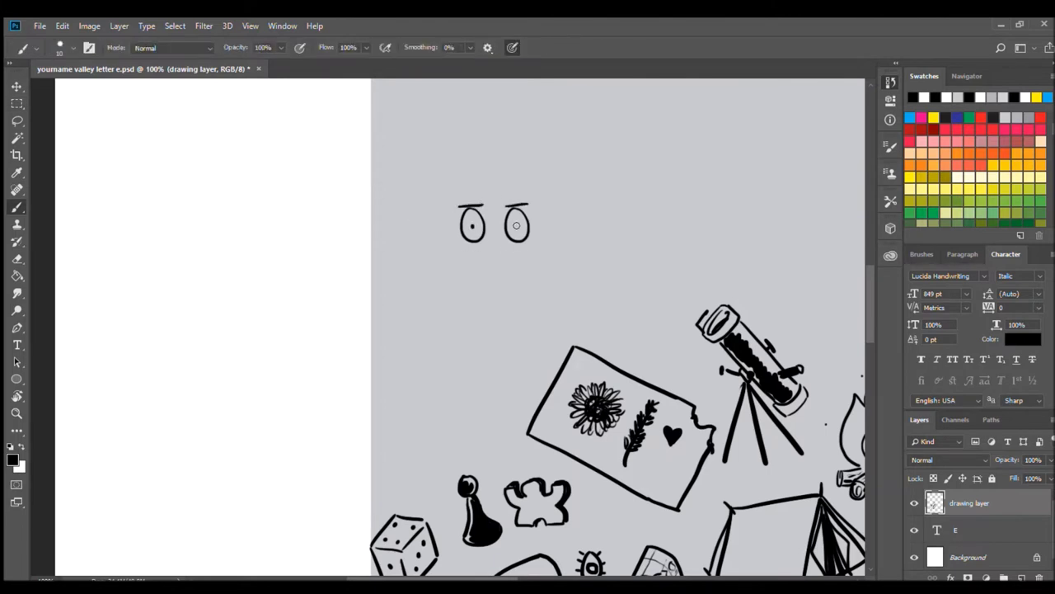
key("ctrl+z")
left_click_drag(486, 259, 506, 255)
key("ctrl+z")
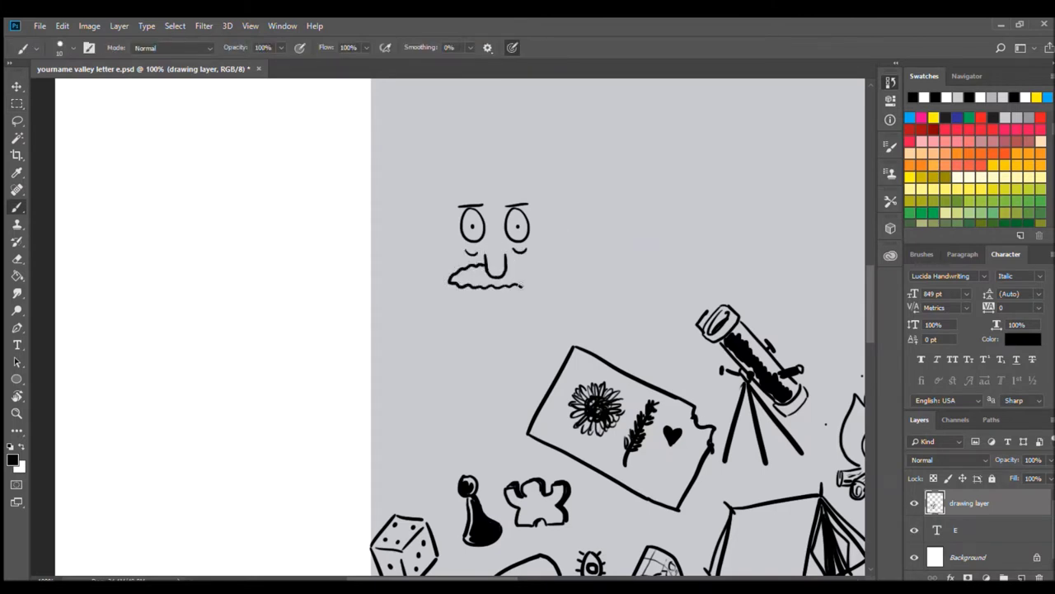
Fill the mustache outline solid black with Paint Bucket and touch up its gaps
key("g")
left_click(455, 280)
key("b")
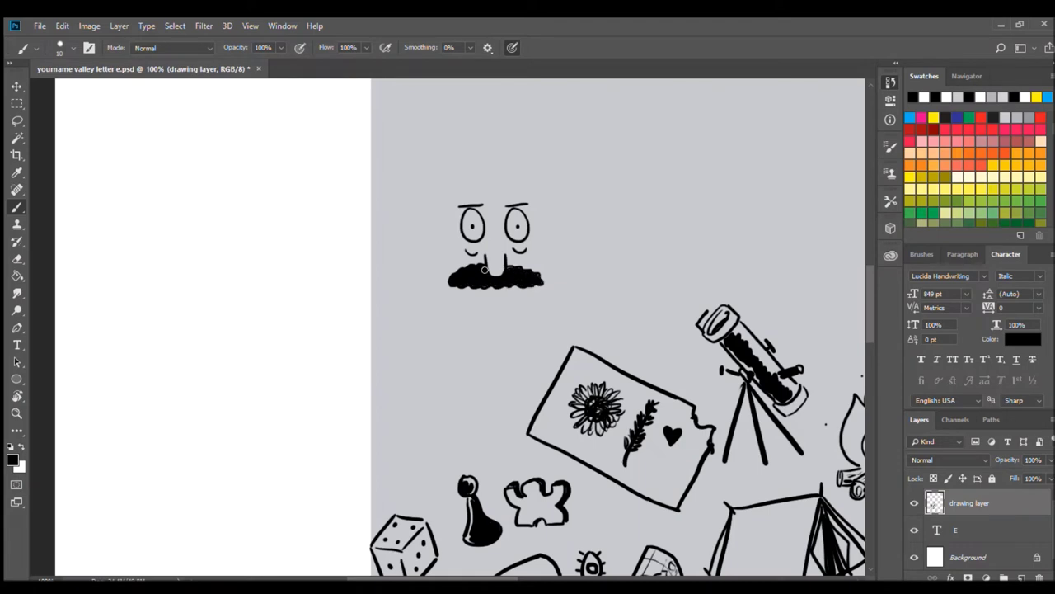
left_click_drag(485, 269, 534, 294)
key("e")
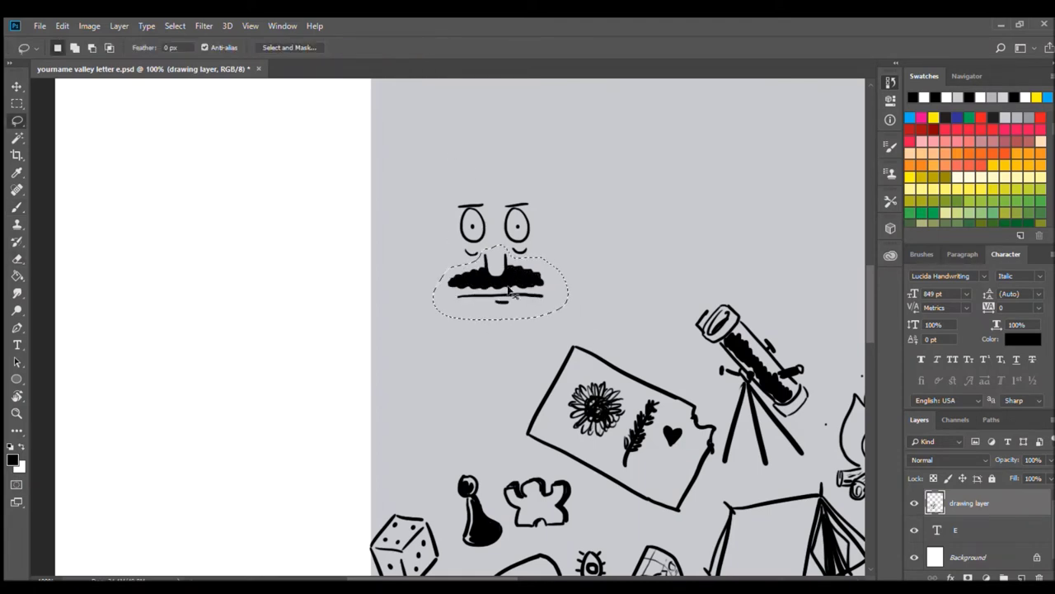
key("b")
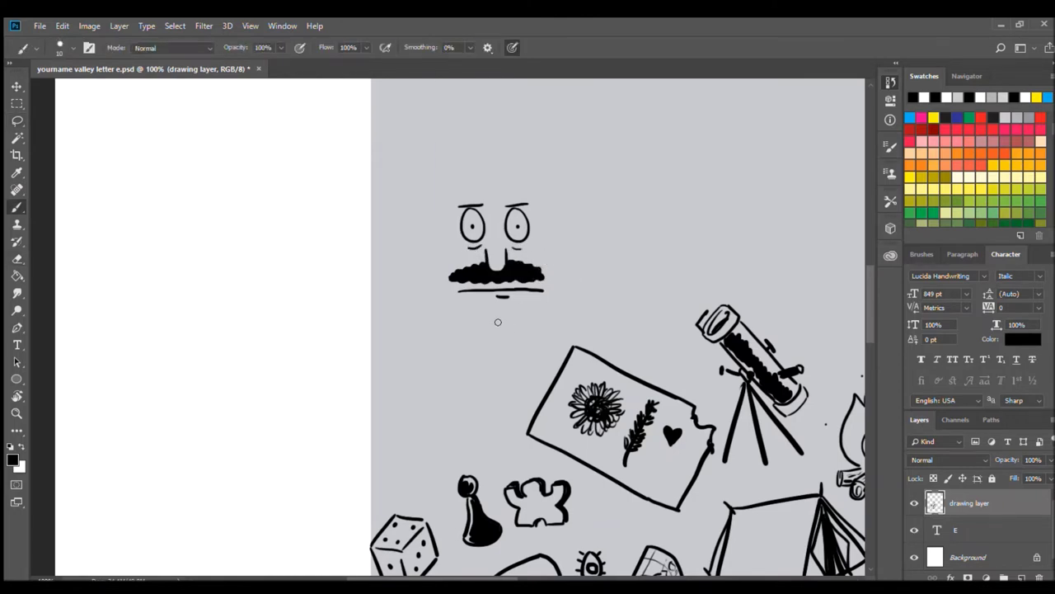
Lasso-select and delete the stray line under the mustache
key("l")
left_click_drag(500, 297, 520, 294)
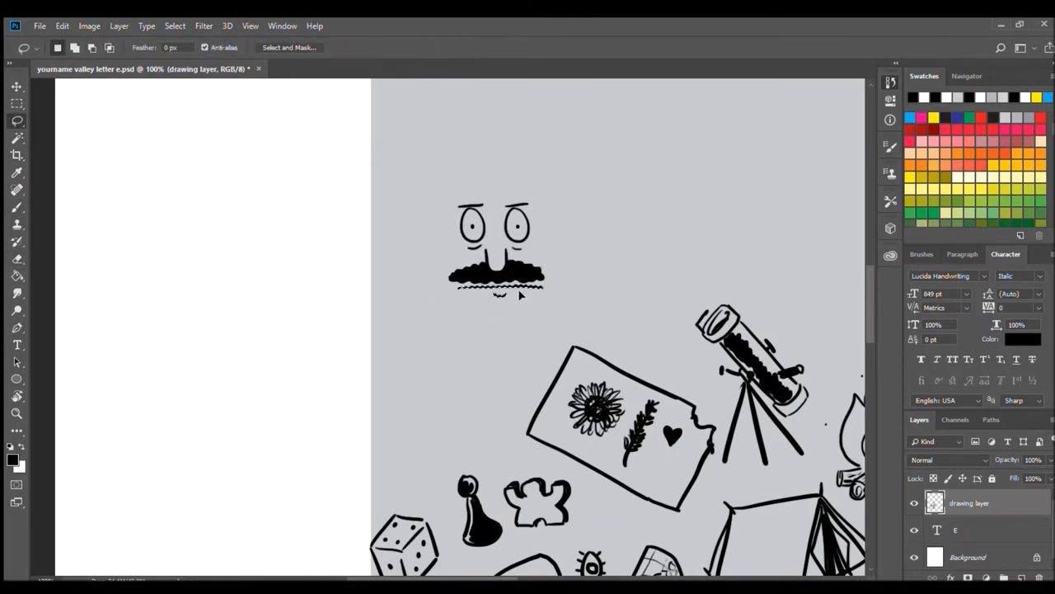
key("Delete")
key("ctrl+d")
key("b")
Brush curved cheek lines, thick face sides and spiky black hair on the head
left_click_drag(441, 248, 460, 311)
left_click_drag(551, 246, 535, 315)
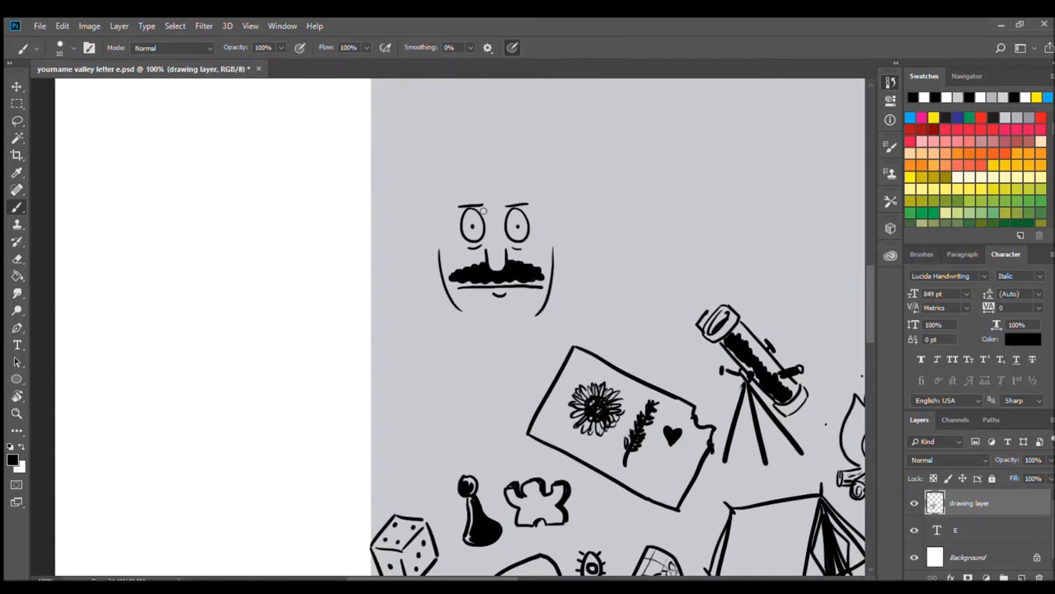
mouse_move(441, 191)
left_mouse_down()
mouse_move(437, 251)
mouse_move(550, 158)
mouse_move(551, 243)
mouse_move(433, 295)
left_mouse_up()
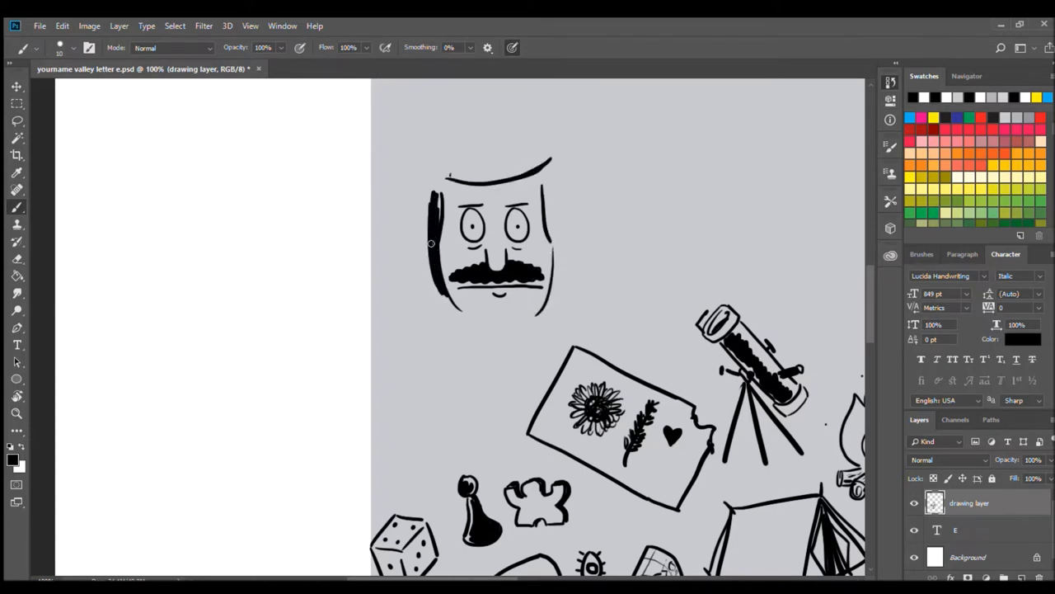
left_click_drag(431, 243, 436, 188)
left_click_drag(558, 280, 550, 196)
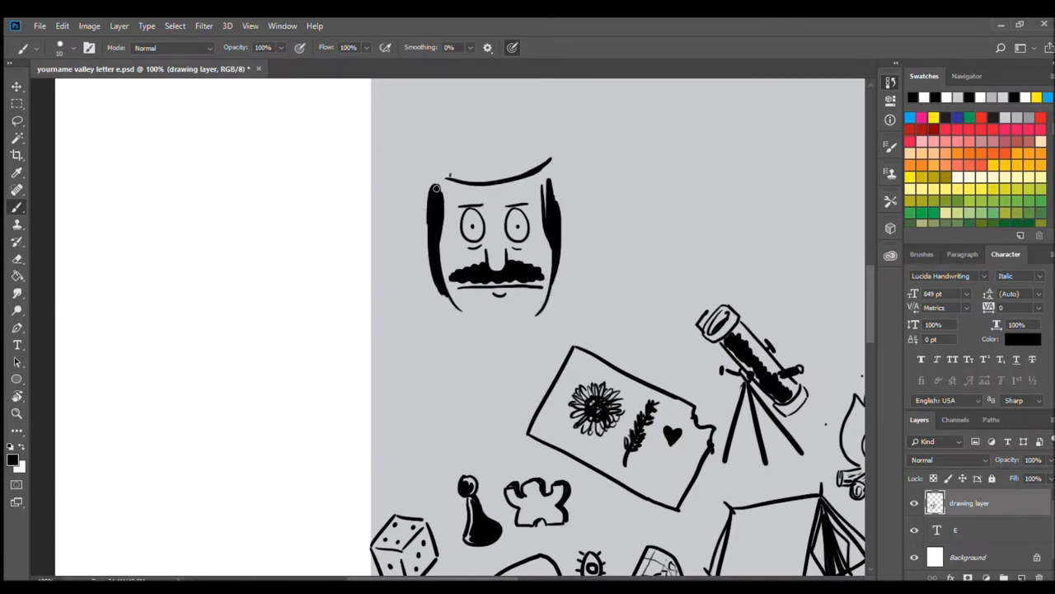
mouse_move(436, 175)
left_mouse_down()
mouse_move(434, 201)
mouse_move(505, 152)
left_mouse_up()
left_click_drag(505, 152, 548, 189)
mouse_move(441, 208)
left_mouse_down()
mouse_move(491, 173)
mouse_move(476, 200)
mouse_move(488, 201)
left_mouse_up()
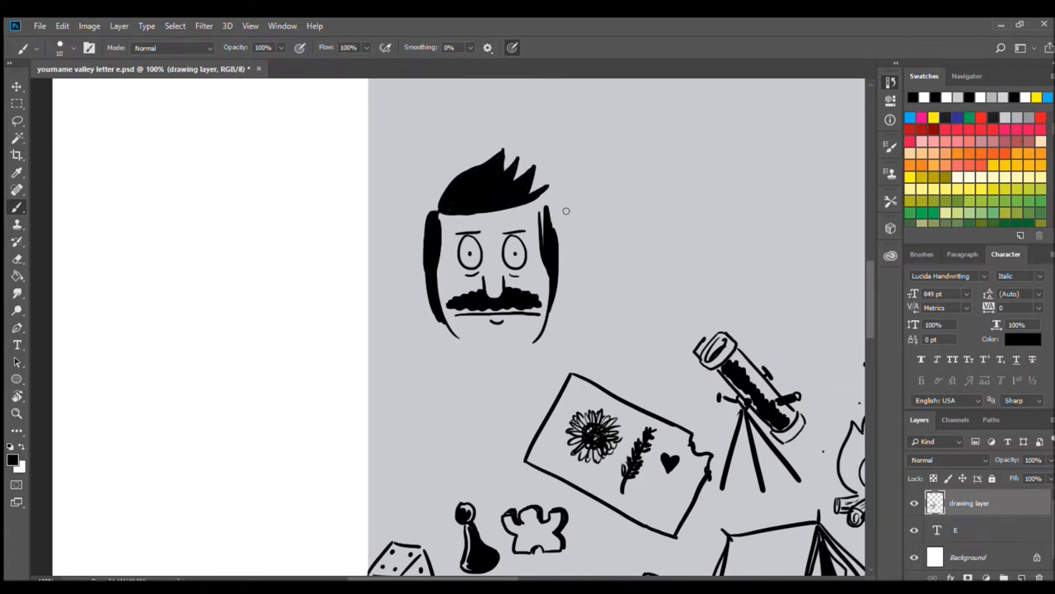
Draw the neck lines, a goatee and both shoulders below the face
scroll(577, 288, "down", 1)
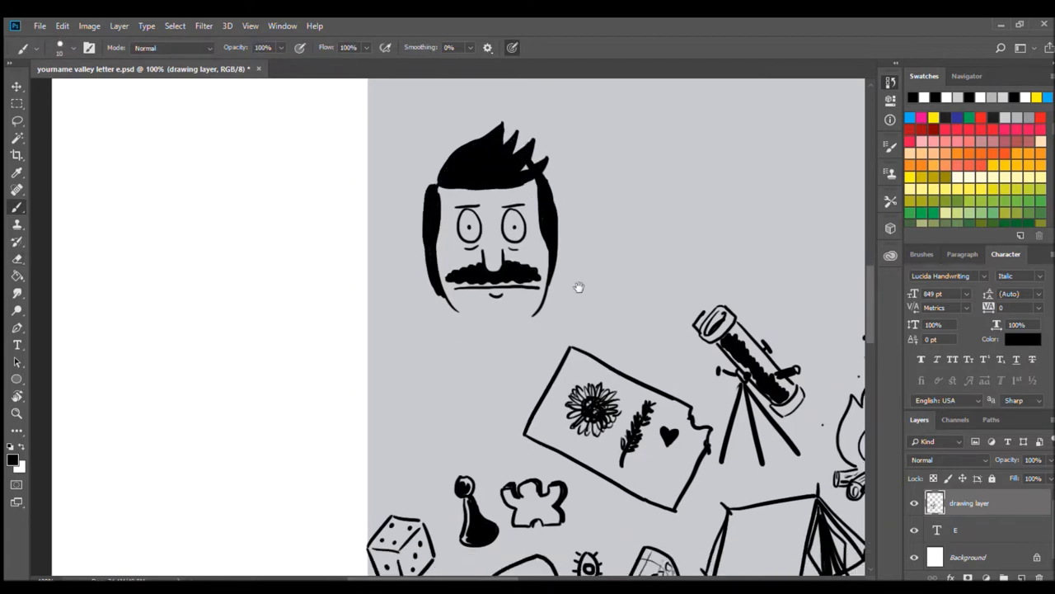
scroll(577, 288, "down", 2)
left_click_drag(468, 308, 521, 338)
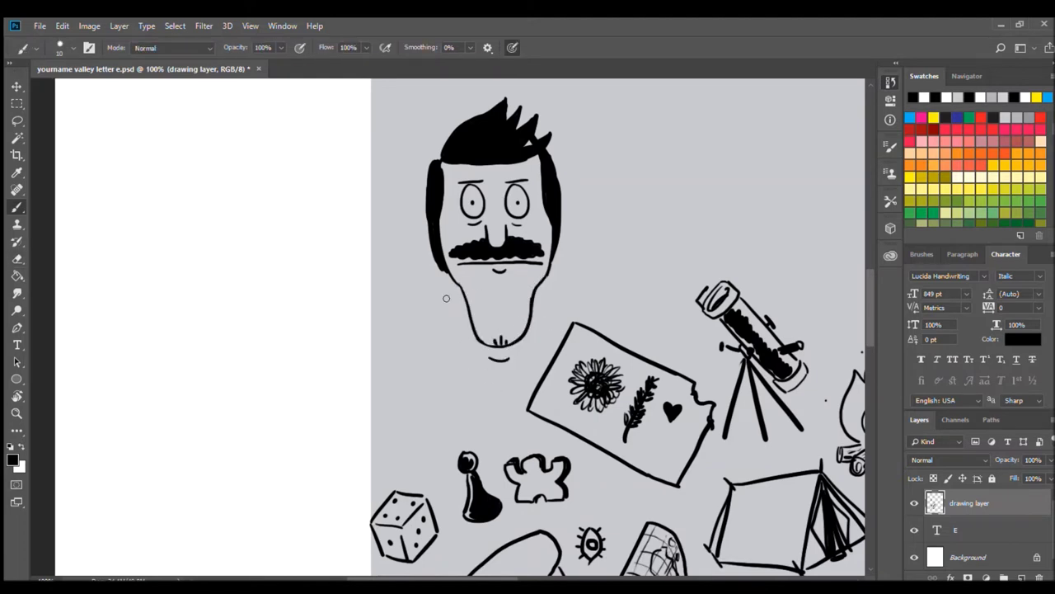
left_click_drag(463, 298, 458, 358)
left_click_drag(534, 299, 543, 351)
left_click_drag(465, 299, 436, 370)
left_click_drag(463, 299, 415, 338)
left_click_drag(534, 296, 581, 305)
left_click_drag(511, 141, 501, 196)
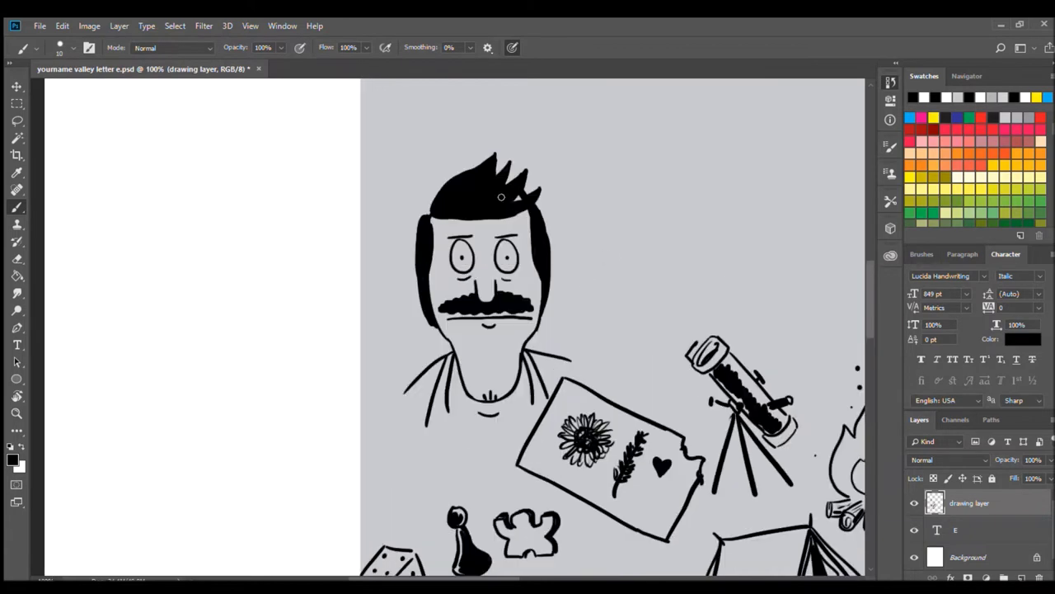
Draw the torso, left arm and a hand resting on the card, with hatch strokes
left_click_drag(569, 347, 548, 260)
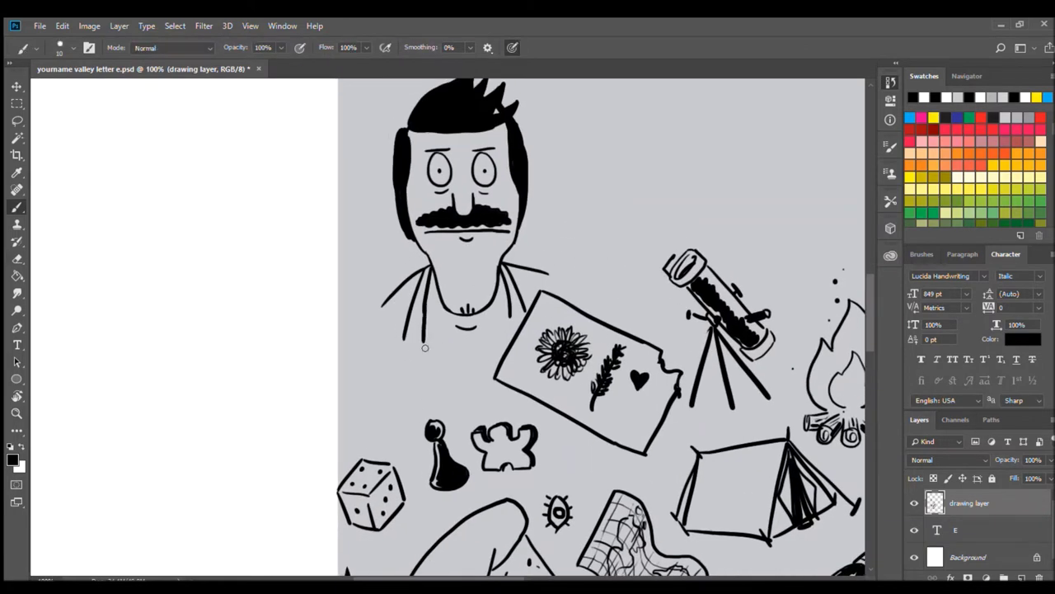
mouse_move(423, 326)
left_mouse_down()
mouse_move(510, 318)
mouse_move(405, 389)
left_mouse_up()
key("ctrl+z")
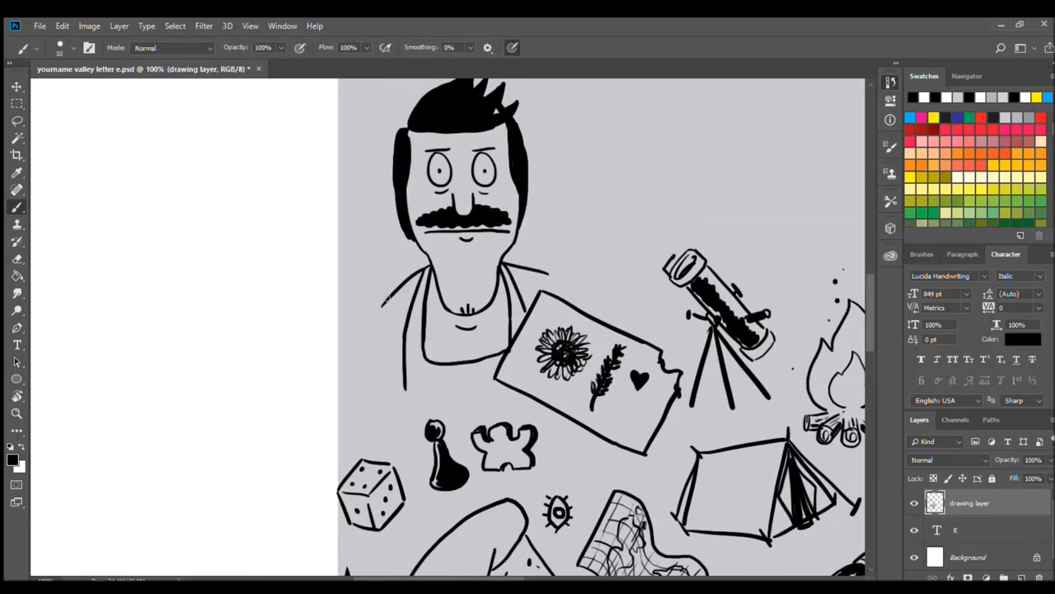
left_click_drag(389, 294, 359, 345)
left_click_drag(435, 381, 377, 407)
left_click_drag(385, 404, 394, 432)
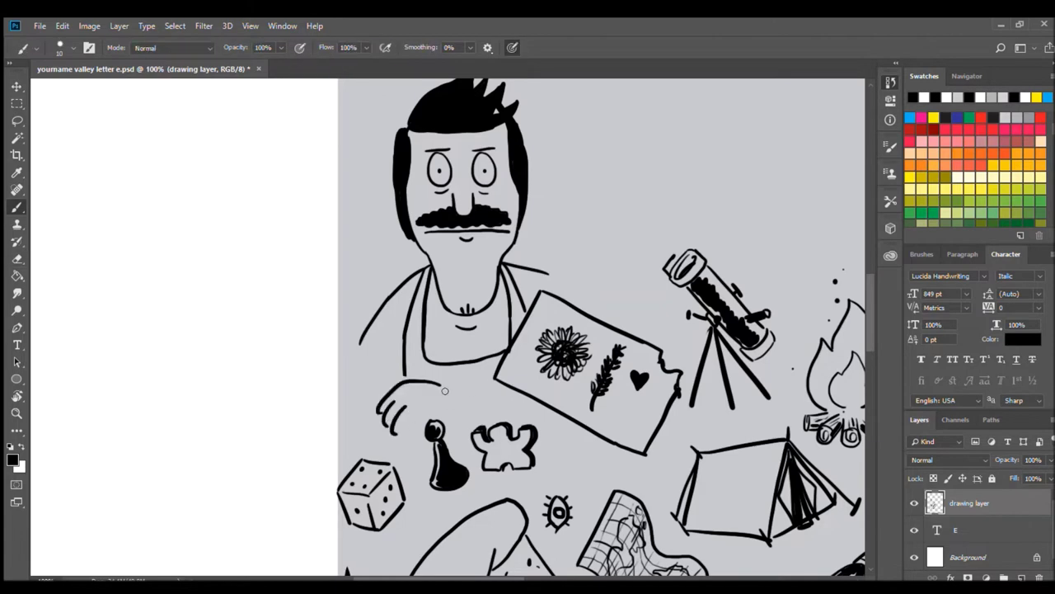
left_click_drag(481, 370, 429, 382)
left_click_drag(363, 394, 359, 419)
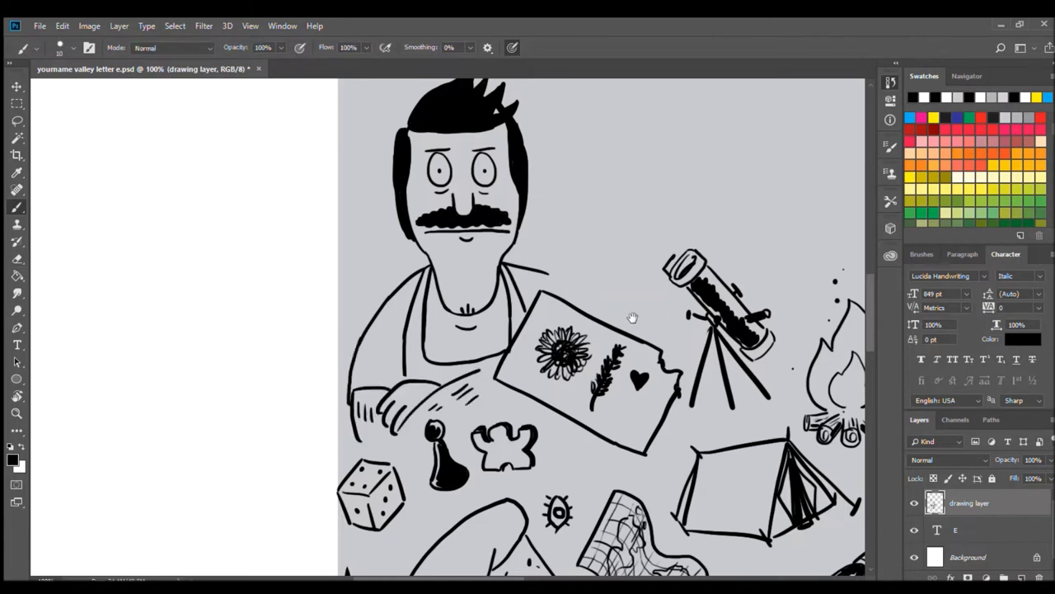
left_click_drag(632, 313, 487, 365)
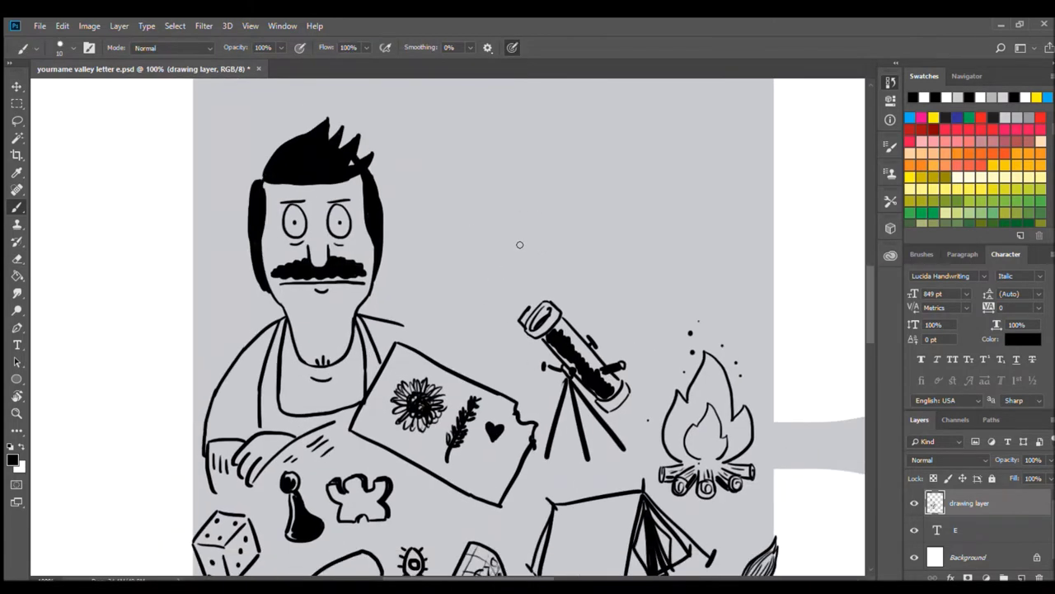
Outline California beside the telescope, erasing and redrawing its edges
left_click_drag(486, 157, 465, 354)
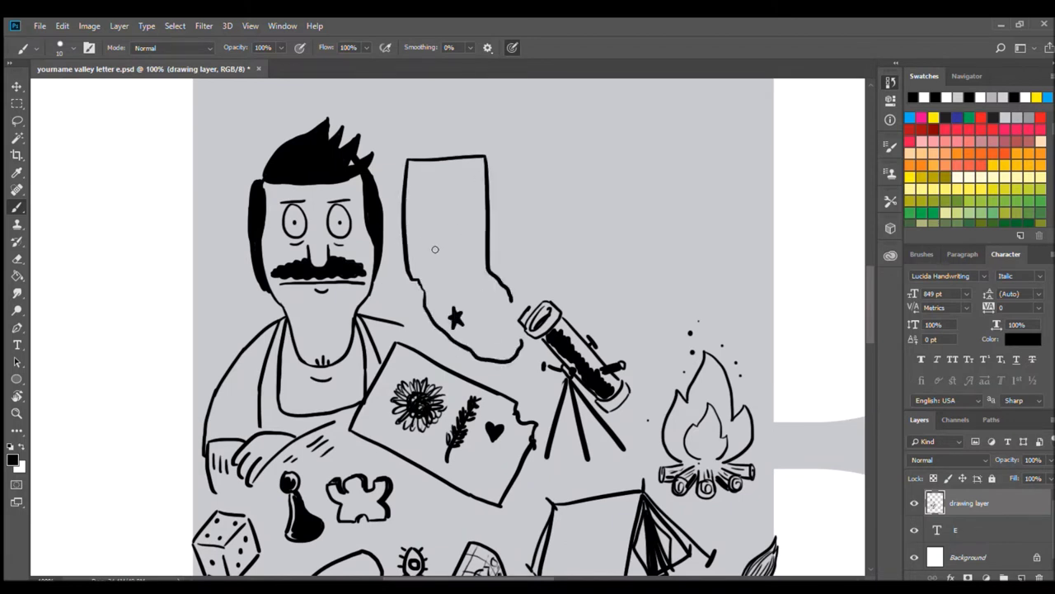
left_click_drag(850, 109, 747, 87)
key("ctrl+z")
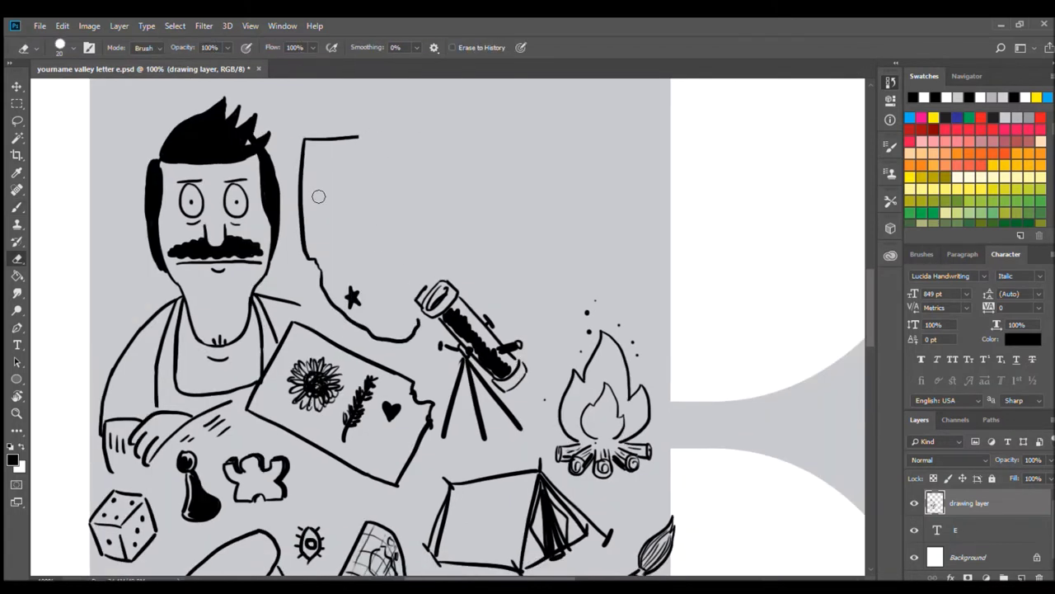
left_click_drag(303, 137, 319, 263)
left_click_drag(357, 137, 413, 280)
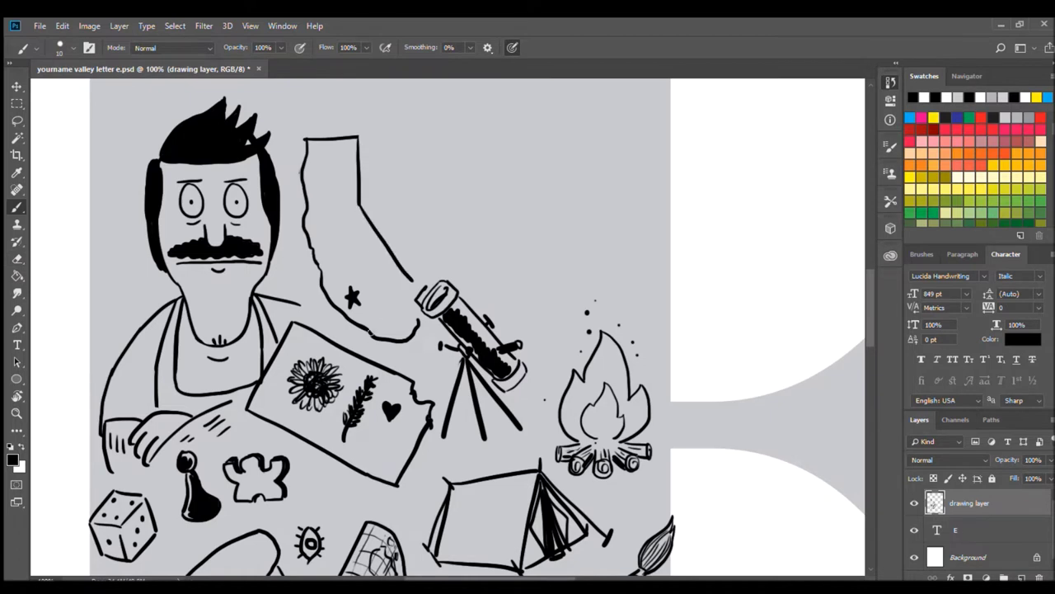
key("e")
left_click_drag(348, 293, 356, 302)
key("b")
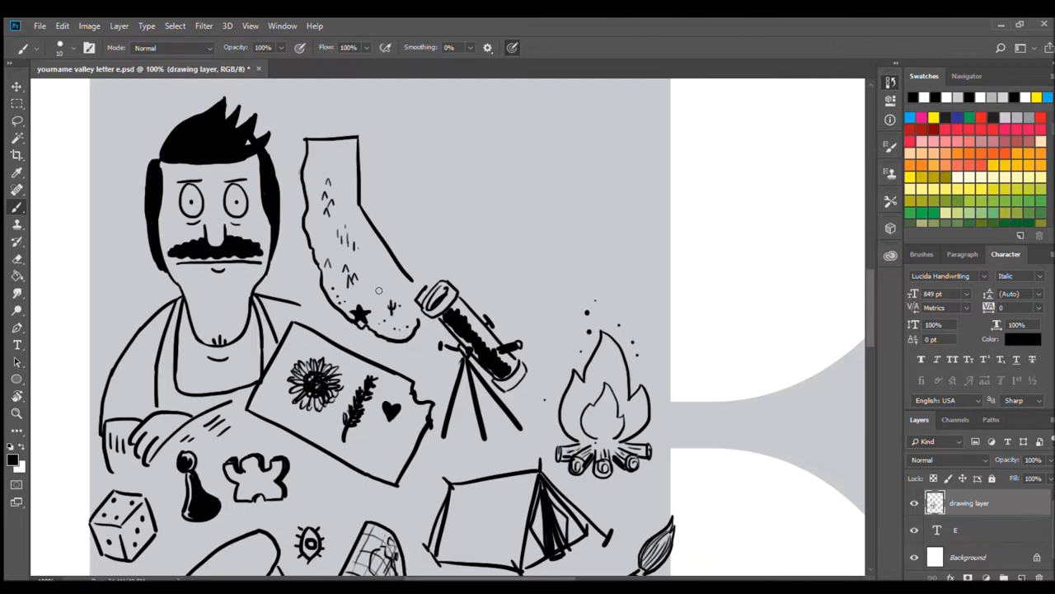
Draw small cacti and a large two-armed cactus in the E's middle arm
mouse_move(685, 394)
left_mouse_down()
mouse_move(391, 262)
mouse_move(395, 287)
left_mouse_up()
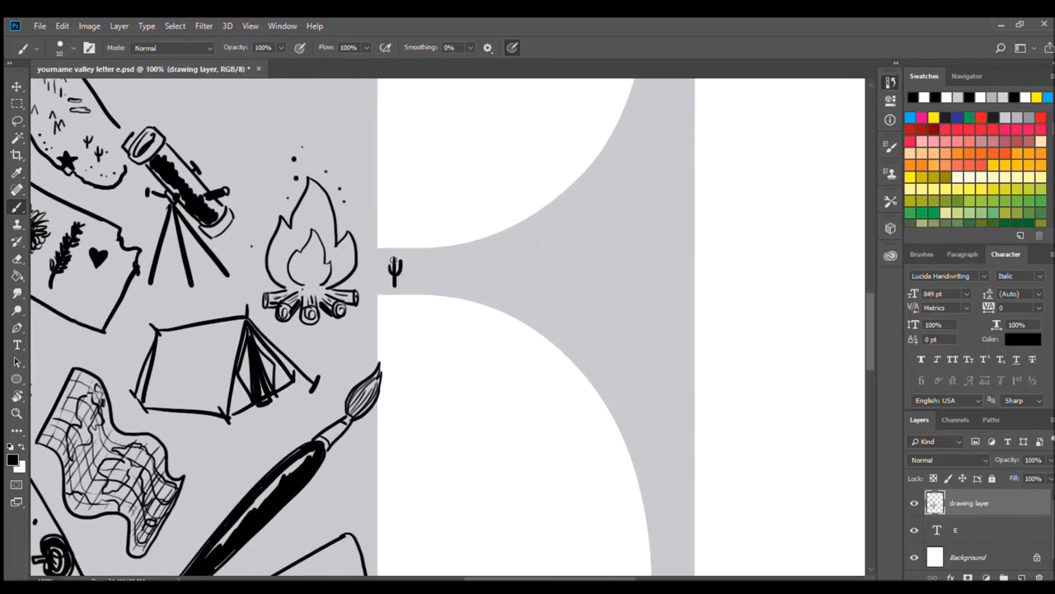
left_click_drag(424, 252, 424, 289)
mouse_move(466, 252)
left_mouse_down()
mouse_move(467, 287)
mouse_move(482, 285)
left_mouse_up()
left_click_drag(473, 295, 461, 257)
mouse_move(479, 318)
left_mouse_down()
mouse_move(490, 252)
mouse_move(508, 252)
mouse_move(502, 245)
left_mouse_up()
Draw a prickly-pear cactus cluster with extra oval pads and detail lines
mouse_move(537, 335)
left_mouse_down()
mouse_move(483, 306)
mouse_move(498, 271)
left_mouse_up()
left_click_drag(483, 300, 503, 328)
left_click_drag(462, 279, 467, 292)
left_click_drag(528, 264, 536, 318)
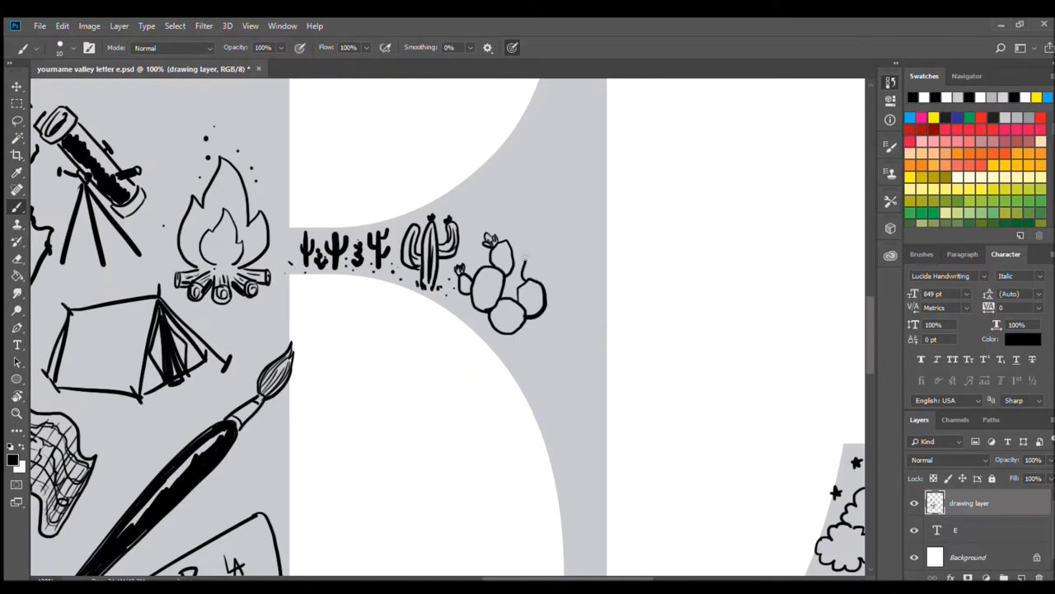
mouse_move(520, 239)
left_mouse_down()
mouse_move(550, 284)
mouse_move(528, 219)
left_mouse_up()
key("e")
key("b")
mouse_move(505, 264)
left_mouse_down()
mouse_move(514, 235)
mouse_move(538, 239)
left_mouse_up()
left_click_drag(544, 210, 577, 305)
left_click_drag(528, 318, 555, 326)
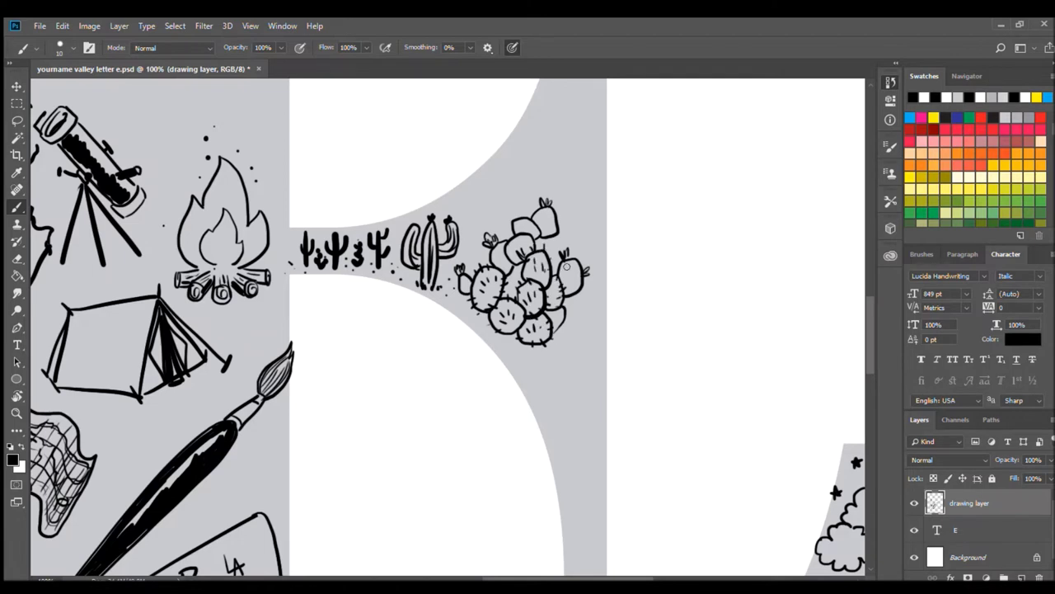
Add dark rocks and specks, a small skull and scales on the snake's body
mouse_move(519, 351)
left_mouse_down()
mouse_move(569, 346)
mouse_move(582, 367)
left_mouse_up()
left_click_drag(495, 342, 528, 363)
left_click(524, 378)
mouse_move(554, 422)
left_mouse_down()
mouse_move(488, 355)
mouse_move(520, 351)
left_mouse_up()
left_click_drag(499, 334, 500, 344)
mouse_move(495, 359)
left_mouse_down()
mouse_move(521, 363)
mouse_move(516, 430)
mouse_move(544, 494)
mouse_move(524, 421)
mouse_move(536, 377)
left_mouse_up()
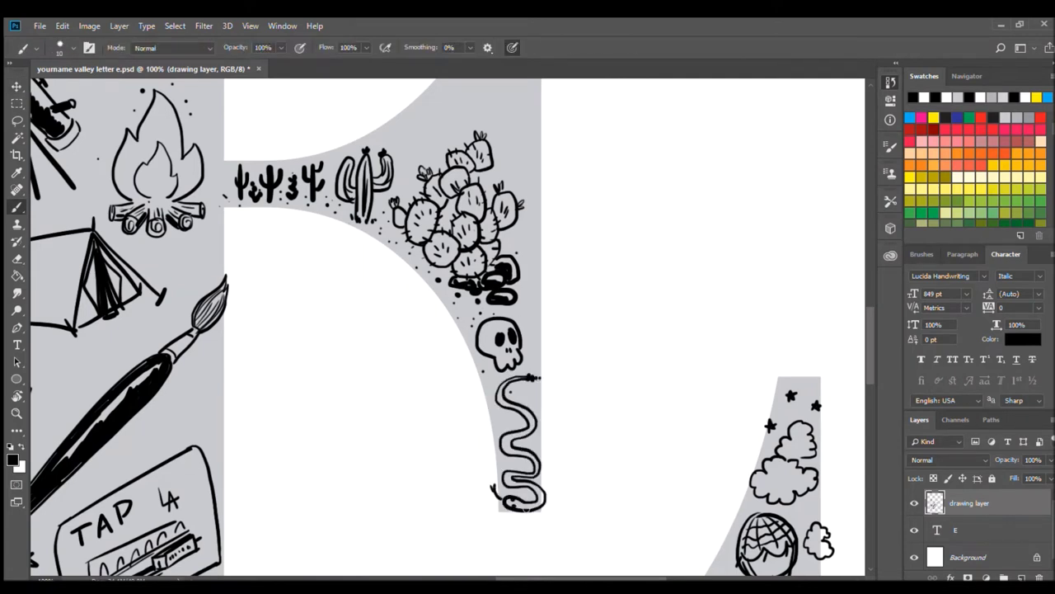
left_click_drag(511, 476, 532, 419)
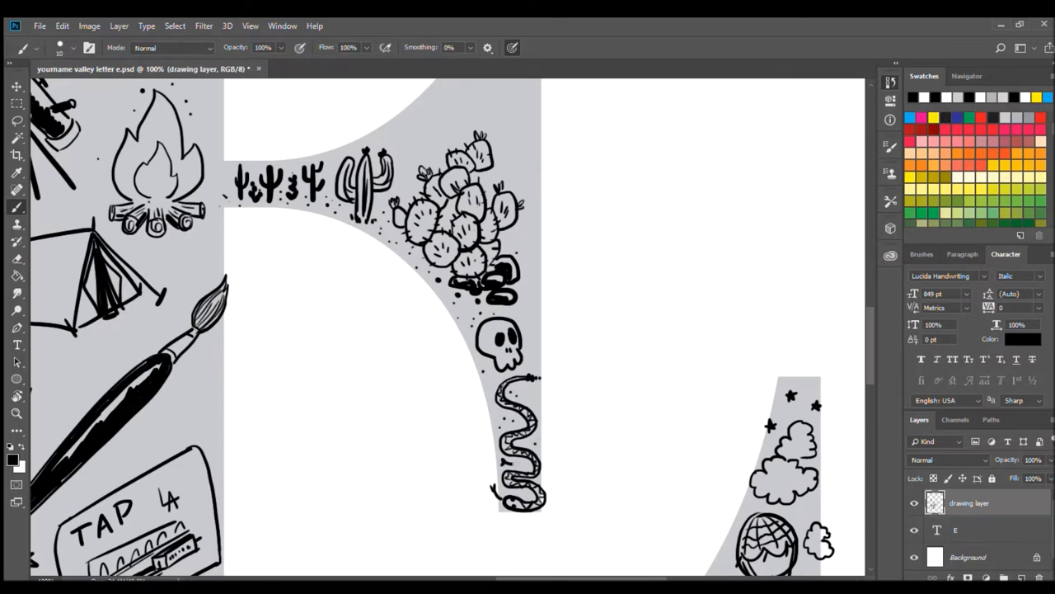
Draw a tall saguaro with a base rock, an arm and a flower
scroll(523, 309, "up", 3)
scroll(475, 306, "up", 3)
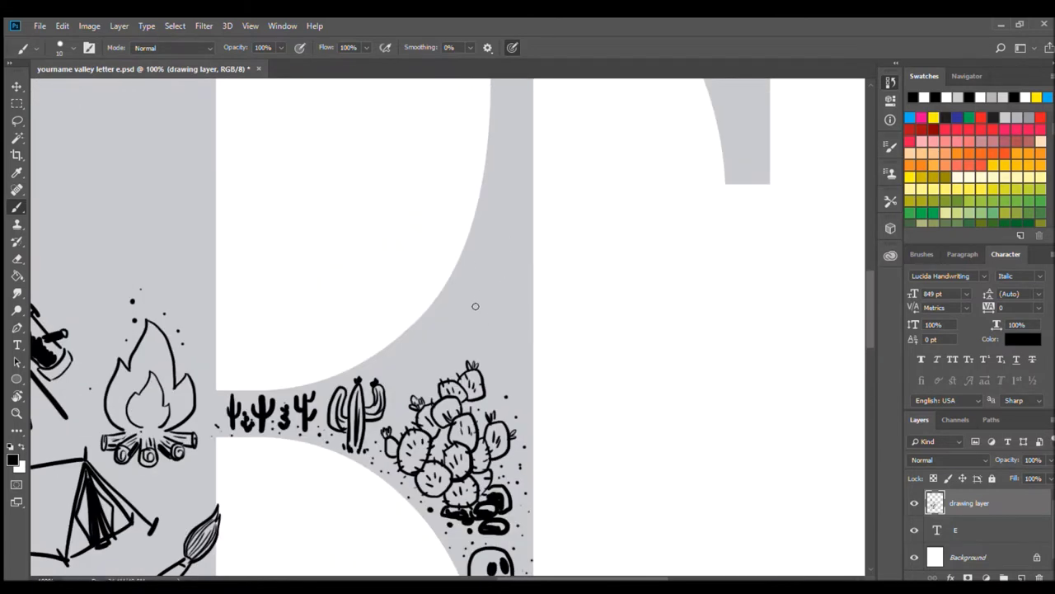
left_click_drag(484, 294, 505, 356)
left_click_drag(498, 206, 485, 356)
mouse_move(485, 280)
left_mouse_down()
mouse_move(467, 247)
mouse_move(485, 299)
left_mouse_up()
mouse_move(514, 247)
left_mouse_down()
mouse_move(515, 268)
mouse_move(536, 218)
left_mouse_up()
Add a branching plant, a spiral sun with rays, and begin a flying saucer
left_click_drag(492, 197, 496, 187)
mouse_move(405, 389)
left_mouse_down()
mouse_move(380, 335)
mouse_move(408, 373)
mouse_move(410, 307)
mouse_move(418, 363)
mouse_move(437, 321)
left_mouse_up()
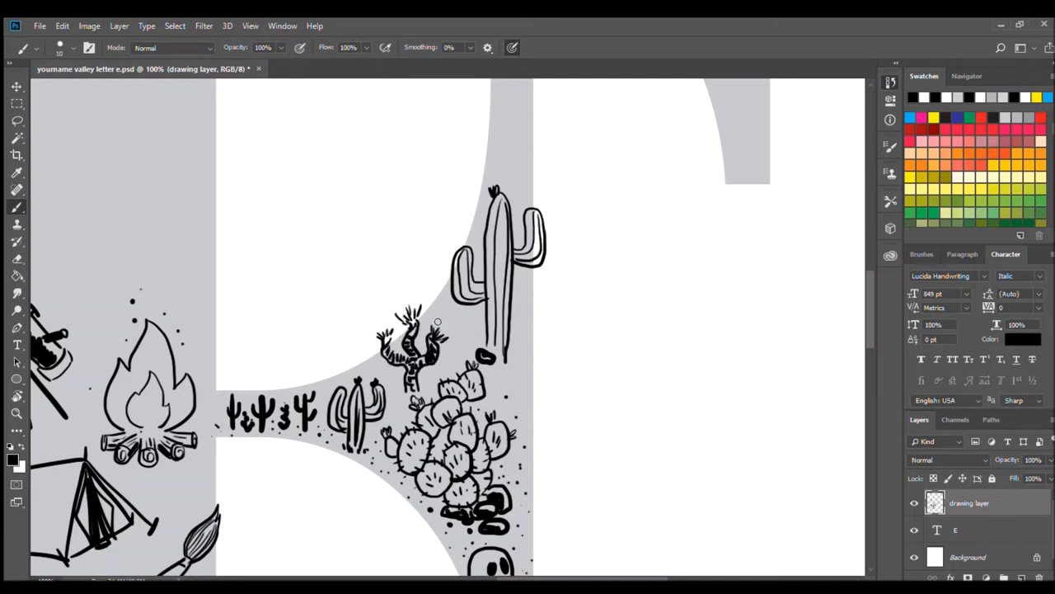
left_click_drag(518, 346, 457, 485)
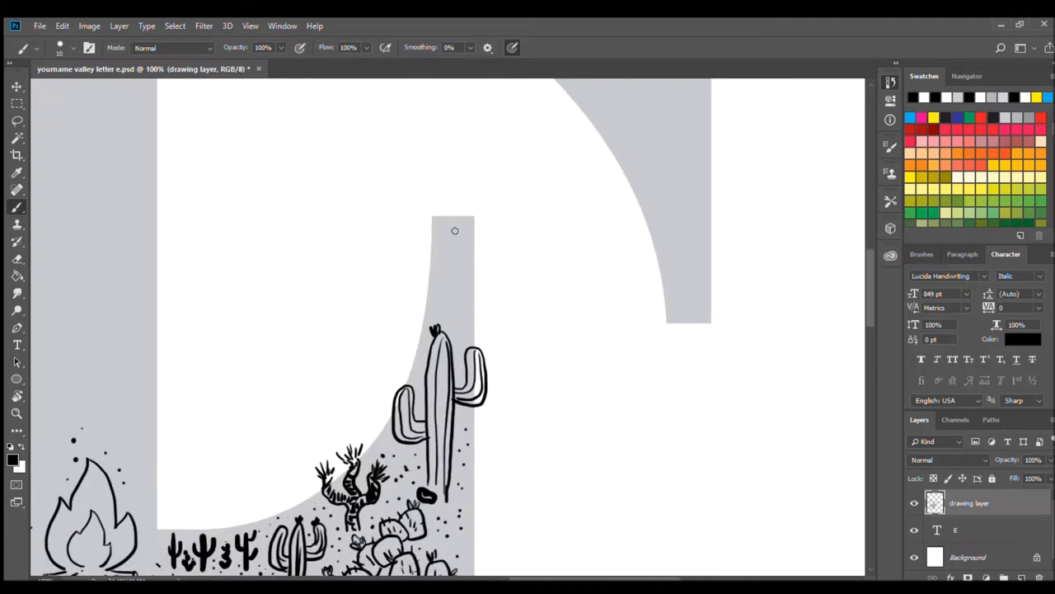
left_click_drag(452, 248, 461, 229)
left_click_drag(417, 242, 427, 265)
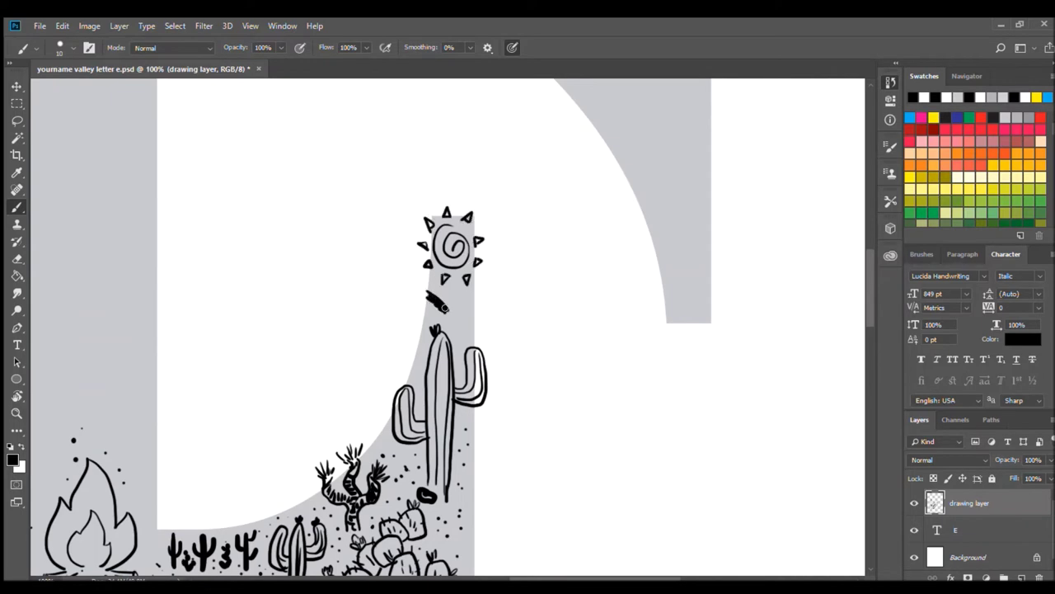
left_click_drag(667, 72, 542, 366)
mouse_move(432, 313)
left_mouse_down()
mouse_move(486, 279)
mouse_move(518, 289)
mouse_move(482, 316)
left_mouse_up()
Draw an alien head with dark eyes below the saucer, undoing a stray stroke
left_click_drag(518, 442, 511, 370)
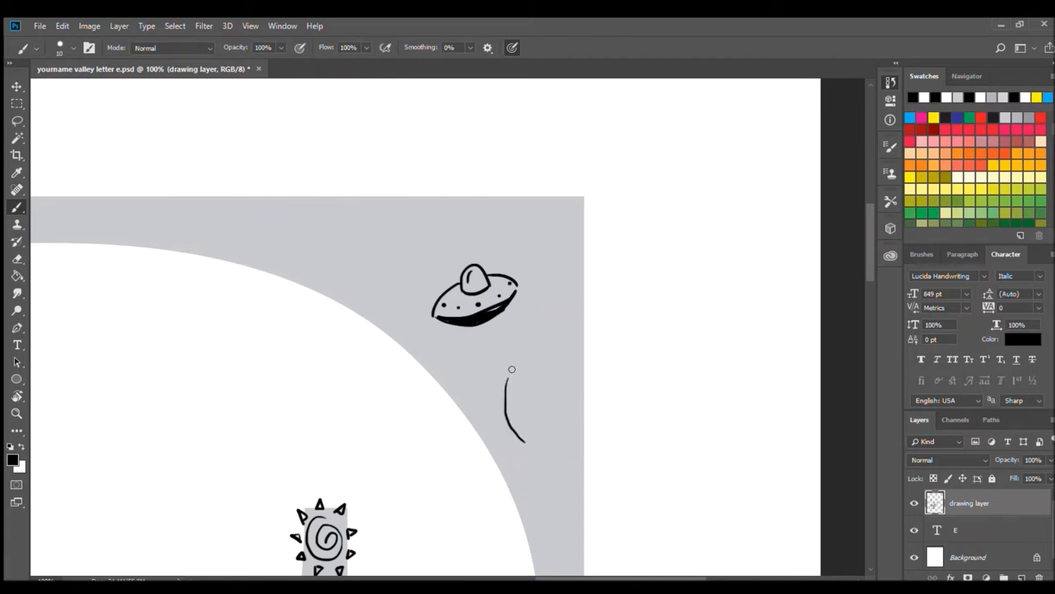
key("ctrl+z")
left_click_drag(533, 462, 532, 459)
left_click_drag(520, 417, 528, 424)
left_click_drag(554, 416, 540, 425)
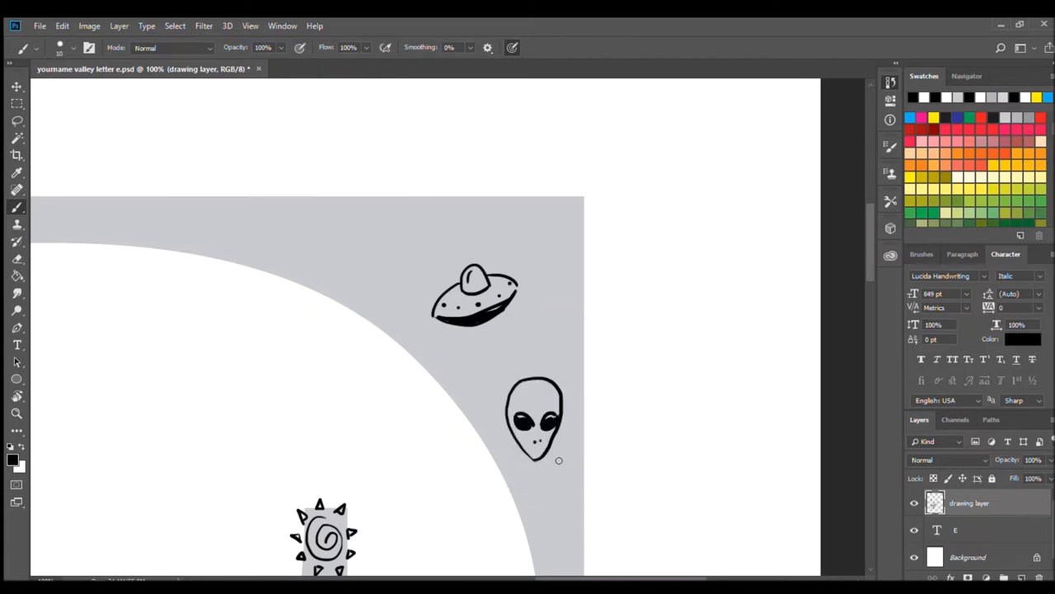
left_click_drag(559, 460, 525, 368)
left_click(526, 365, "ctrl")
Draw a bunny under the alien with stars and dots nearby
mouse_move(529, 328)
left_mouse_down()
mouse_move(529, 387)
mouse_move(554, 334)
left_mouse_up()
mouse_move(536, 387)
left_mouse_down()
mouse_move(516, 408)
mouse_move(445, 388)
left_mouse_up()
left_click_drag(408, 441, 417, 453)
left_click_drag(447, 472, 456, 485)
left_click_drag(483, 576, 503, 421)
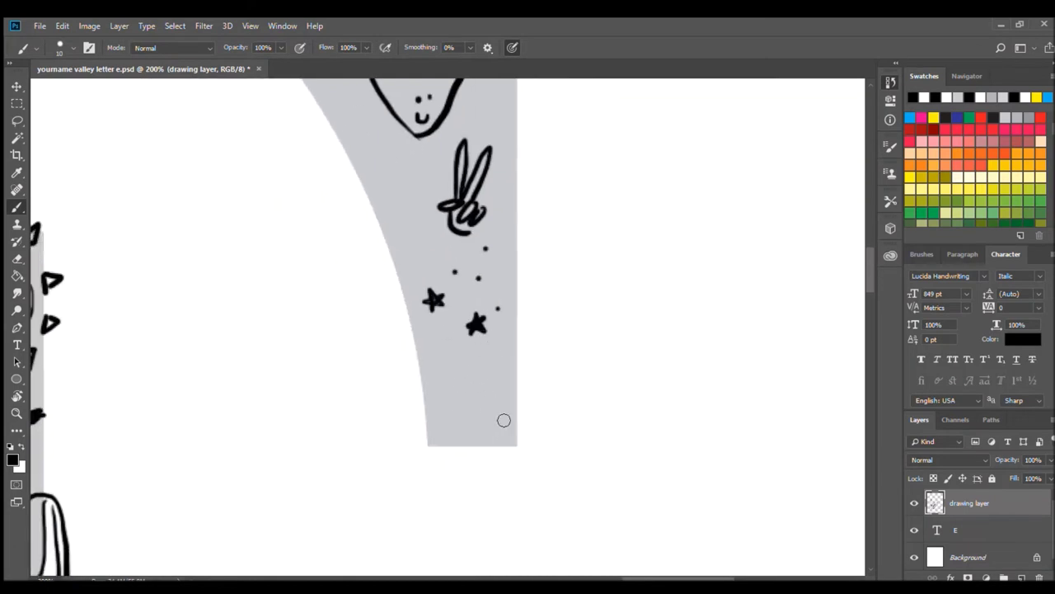
Draw a ringed planet and add stars around it and the alien
mouse_move(458, 358)
left_mouse_down()
mouse_move(441, 402)
mouse_move(416, 412)
mouse_move(536, 363)
left_mouse_up()
left_click_drag(494, 424, 500, 437)
left_click_drag(462, 272, 477, 439)
mouse_move(404, 351)
left_mouse_down()
mouse_move(394, 363)
mouse_move(413, 373)
left_mouse_up()
left_click_drag(509, 356, 521, 375)
left_click_drag(363, 289, 383, 311)
Sketch two small UFOs near the big saucer, surrounded by stars and dots
left_click_drag(507, 197, 524, 219)
left_click_drag(462, 247, 573, 458)
left_click_drag(521, 256, 577, 271)
left_click_drag(425, 320, 445, 306)
mouse_move(419, 350)
left_mouse_down()
mouse_move(472, 318)
mouse_move(515, 318)
left_mouse_up()
left_click(453, 428)
left_click_drag(598, 282, 627, 277)
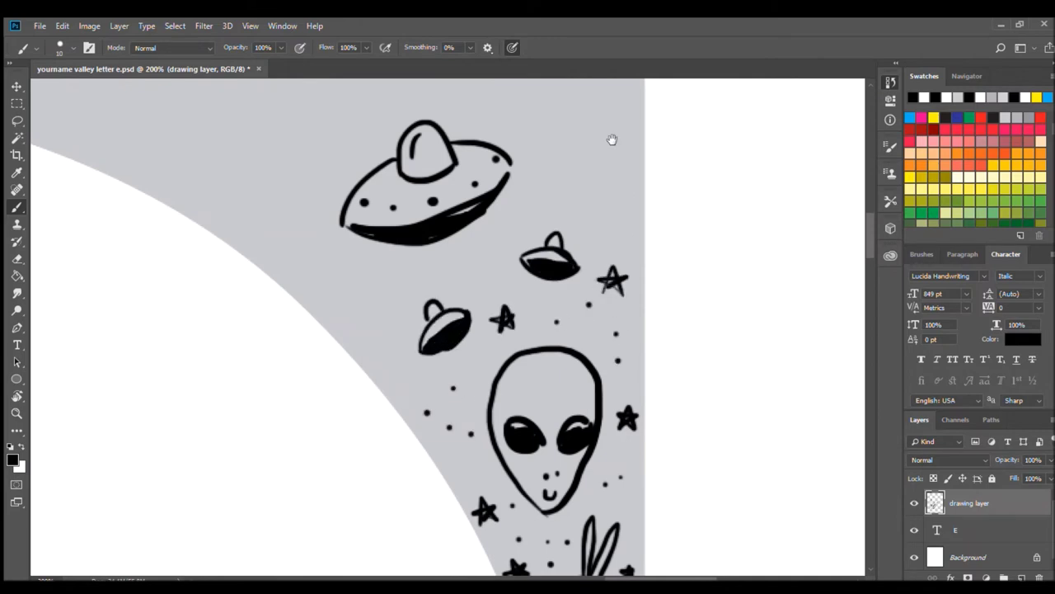
Draw a cratered moon right of the saucer and scatter stars around them
left_click_drag(612, 140, 529, 337)
mouse_move(542, 330)
left_mouse_down()
mouse_move(478, 382)
mouse_move(567, 338)
left_mouse_up()
mouse_move(475, 305)
left_mouse_down()
mouse_move(487, 350)
mouse_move(524, 342)
mouse_move(536, 376)
left_mouse_up()
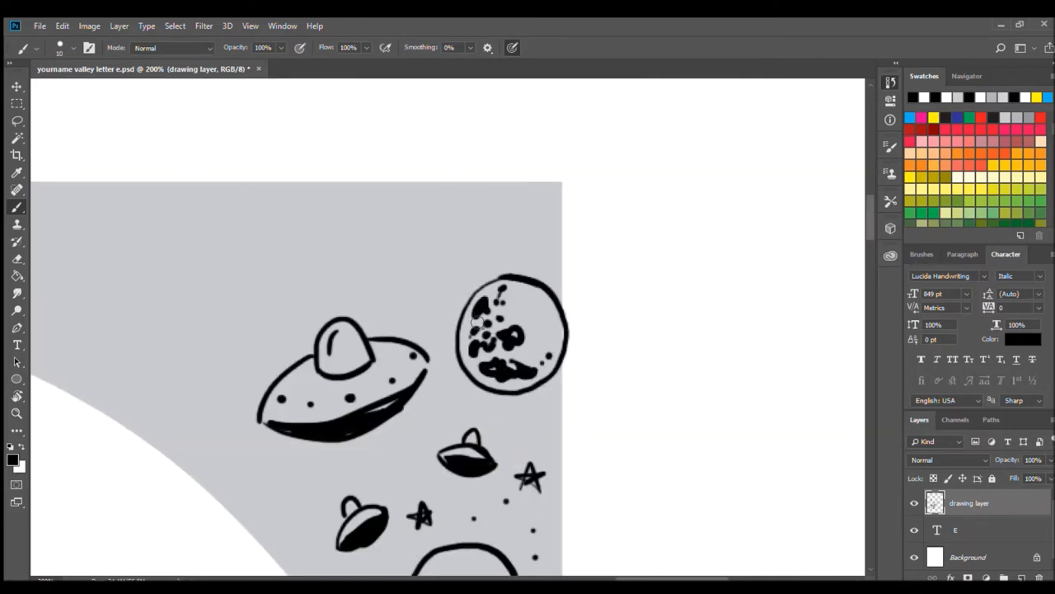
left_click_drag(459, 239, 486, 262)
left_click_drag(411, 282, 441, 307)
left_click(376, 462)
left_click_drag(503, 231, 536, 258)
left_click_drag(248, 371, 404, 366)
left_click_drag(396, 507, 408, 488)
Sprinkle more stars and dots, then begin a rocket ship left of the saucer
left_click_drag(363, 450, 388, 446)
left_click_drag(528, 264, 548, 248)
left_click_drag(635, 206, 660, 189)
left_click_drag(544, 186, 577, 198)
left_click(708, 261)
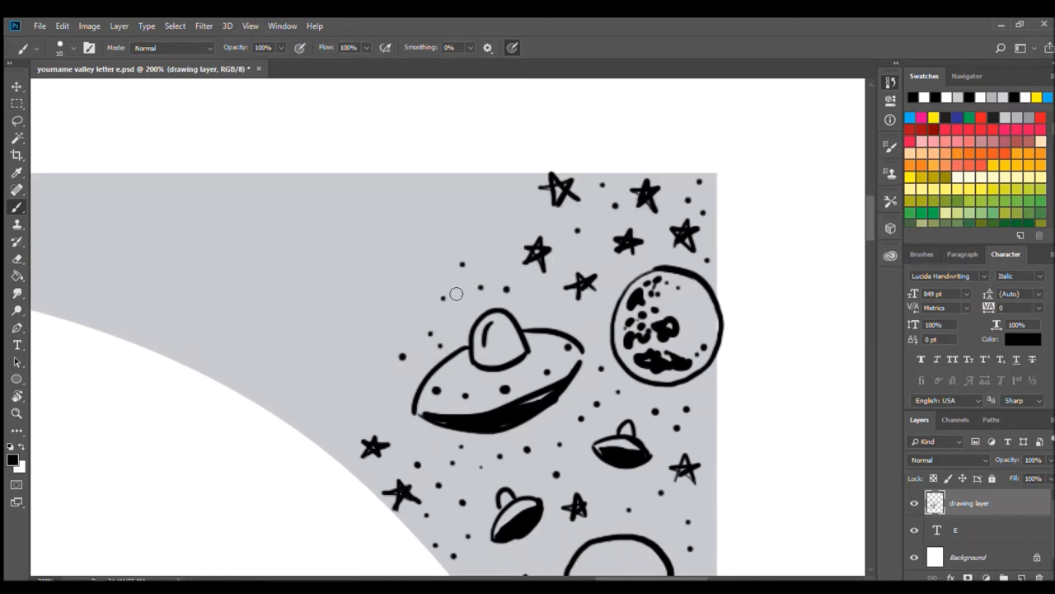
scroll(456, 294, "down", 3)
mouse_move(382, 326)
left_mouse_down()
mouse_move(458, 299)
mouse_move(388, 371)
left_mouse_up()
Draw a rocket with exhaust flames, a dark nose and a curved smoke trail
left_click_drag(394, 305, 475, 305)
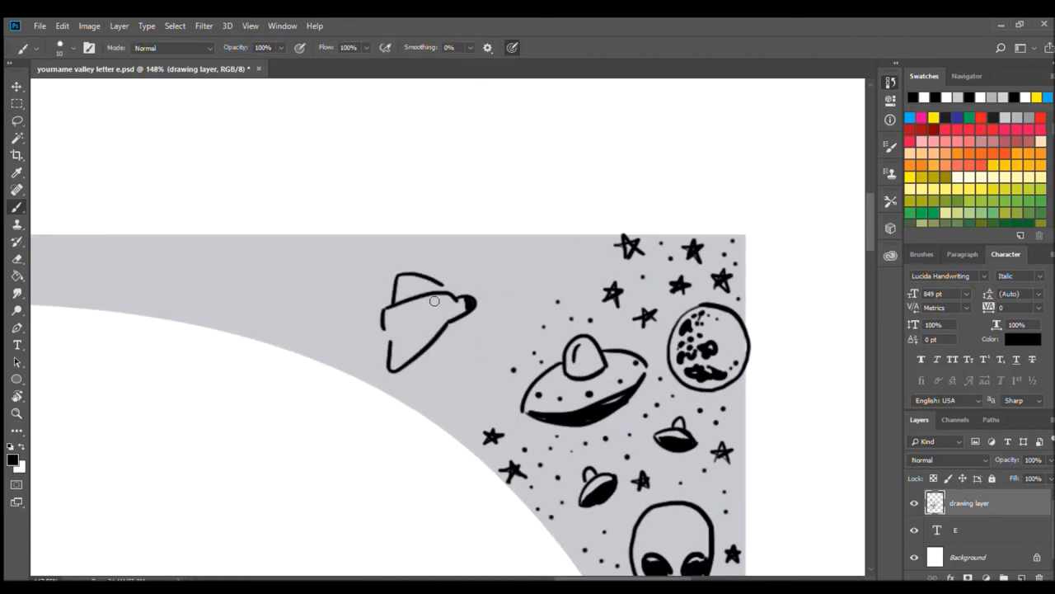
left_click_drag(390, 368, 449, 315)
left_click_drag(404, 275, 447, 290)
mouse_move(375, 317)
left_mouse_down()
mouse_move(334, 338)
mouse_move(173, 280)
left_mouse_up()
mouse_move(239, 275)
left_mouse_down()
mouse_move(314, 349)
mouse_move(375, 333)
left_mouse_up()
left_click_drag(350, 365, 376, 345)
left_click_drag(365, 340, 376, 331)
left_click_drag(442, 285, 452, 290)
Draw a planet with continents at the trail's start, plus puffy smoke clouds and speed lines
left_click_drag(408, 319, 661, 347)
left_click_drag(362, 284, 392, 307)
left_click_drag(377, 307, 407, 334)
mouse_move(378, 341)
left_mouse_down()
mouse_move(397, 345)
mouse_move(397, 325)
left_mouse_up()
left_click_drag(416, 297, 516, 356)
left_click_drag(499, 277, 525, 290)
Sprinkle small stars and dots around the rocket, the trail and the upper sky
left_click_drag(574, 315, 592, 328)
left_click_drag(554, 279, 573, 299)
left_click_drag(537, 357, 553, 374)
mouse_move(719, 404)
left_mouse_down()
mouse_move(471, 347)
mouse_move(450, 362)
left_mouse_up()
left_click_drag(475, 328, 486, 340)
left_click_drag(511, 276, 525, 295)
left_click_drag(551, 227, 568, 244)
left_click_drag(450, 214, 467, 229)
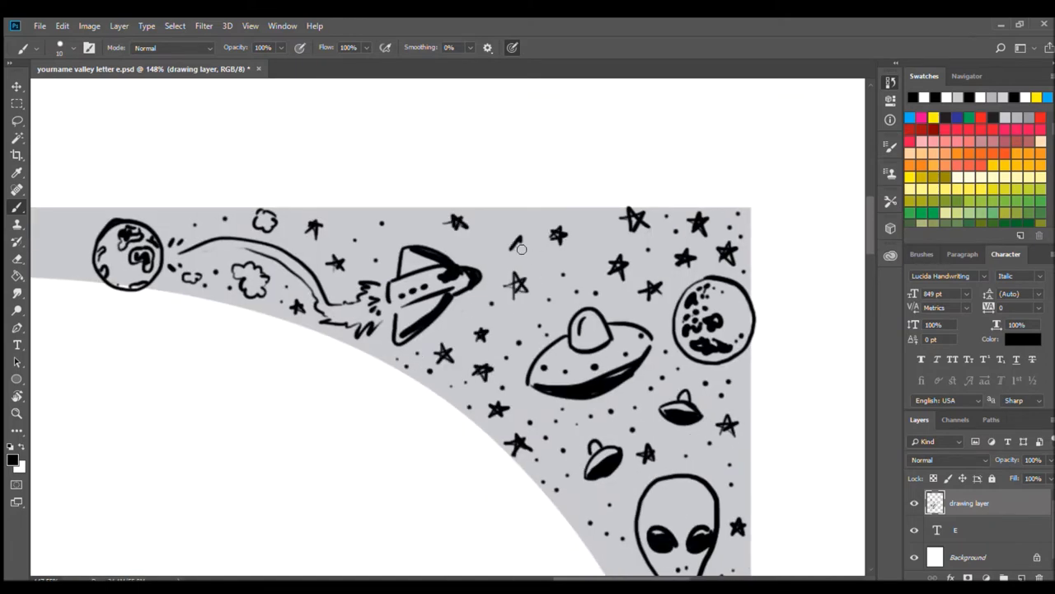
left_click_drag(591, 206, 604, 221)
Draw a city skyline of buildings left of the planet
left_click_drag(390, 232, 848, 285)
left_click_drag(403, 333, 437, 297)
mouse_move(440, 333)
left_mouse_down()
mouse_move(475, 302)
mouse_move(504, 328)
mouse_move(541, 298)
mouse_move(547, 334)
left_mouse_up()
left_click_drag(475, 302, 475, 279)
left_click_drag(440, 277, 470, 265)
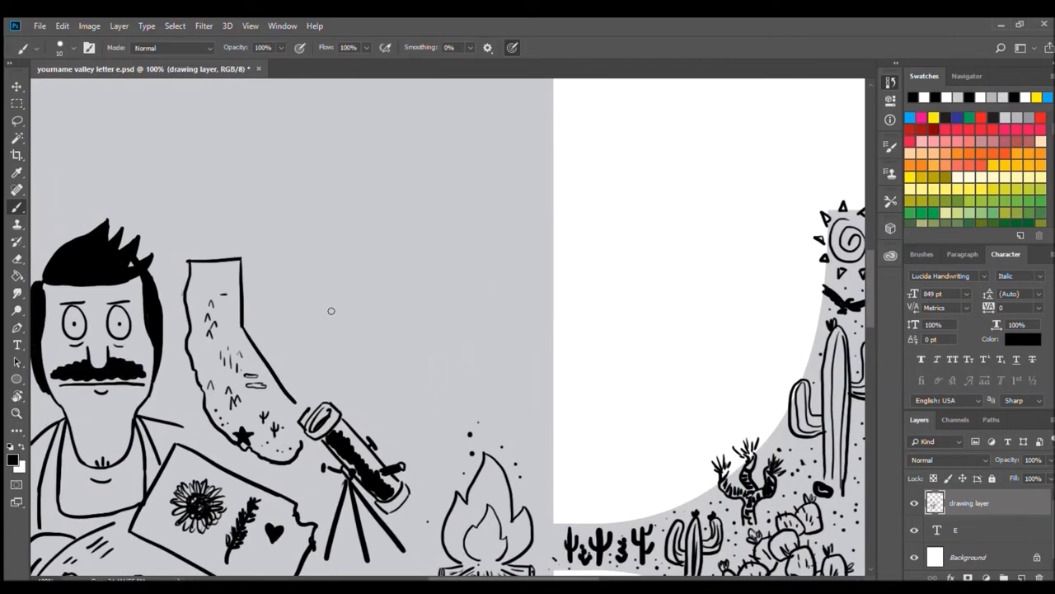
Replace an unwanted squiggle with a looping coil doodle
left_click_drag(298, 321, 313, 284)
key("ctrl+z")
mouse_move(310, 338)
left_mouse_down()
mouse_move(330, 264)
mouse_move(416, 340)
left_mouse_up()
Draw a face wearing glasses to the right of the heart
mouse_move(461, 273)
left_mouse_down()
mouse_move(518, 274)
mouse_move(490, 277)
left_mouse_up()
left_click_drag(492, 276, 519, 278)
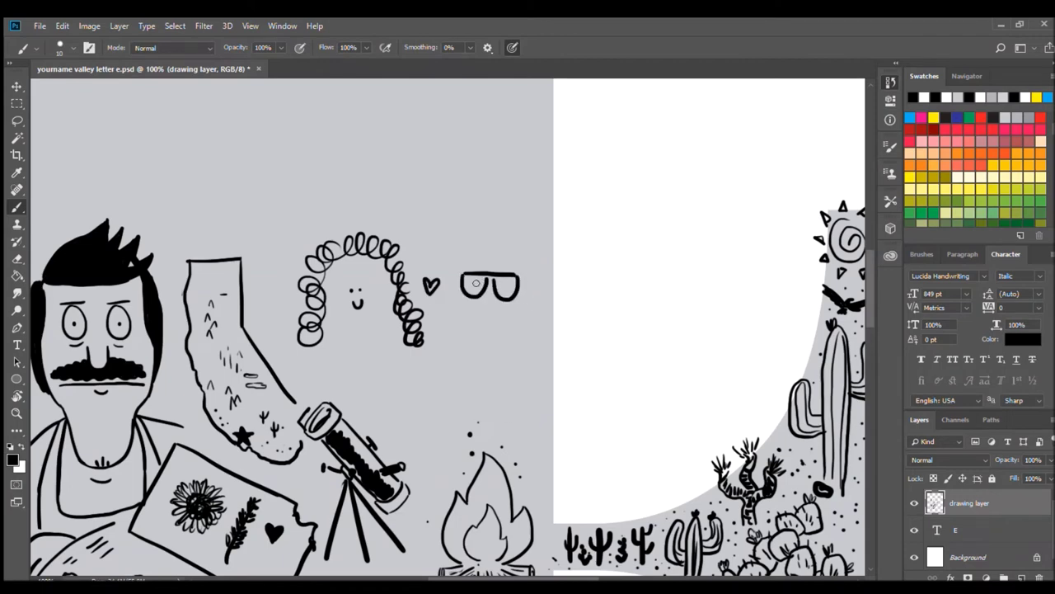
mouse_move(460, 262)
left_mouse_down()
mouse_move(520, 239)
mouse_move(527, 269)
left_mouse_up()
Draw a pennant and hand-letter 'CAMP' inside it
scroll(404, 305, "down", 3)
left_click_drag(370, 286, 501, 271)
left_click_drag(397, 300, 394, 328)
left_click_drag(399, 323, 412, 317)
mouse_move(412, 317)
left_mouse_down()
mouse_move(429, 300)
mouse_move(470, 293)
left_mouse_up()
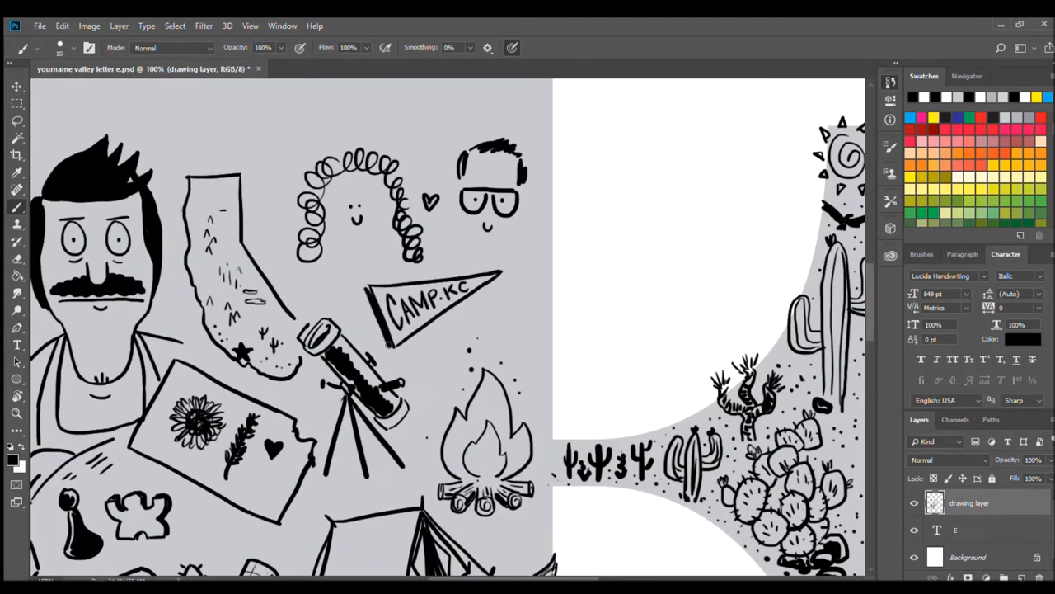
Lasso the winged planet doodle and rotate it about -44° beside the paintbrush
scroll(461, 330, "down", 10)
key("l")
left_click_drag(338, 423, 492, 262)
scroll(492, 262, "down", 3)
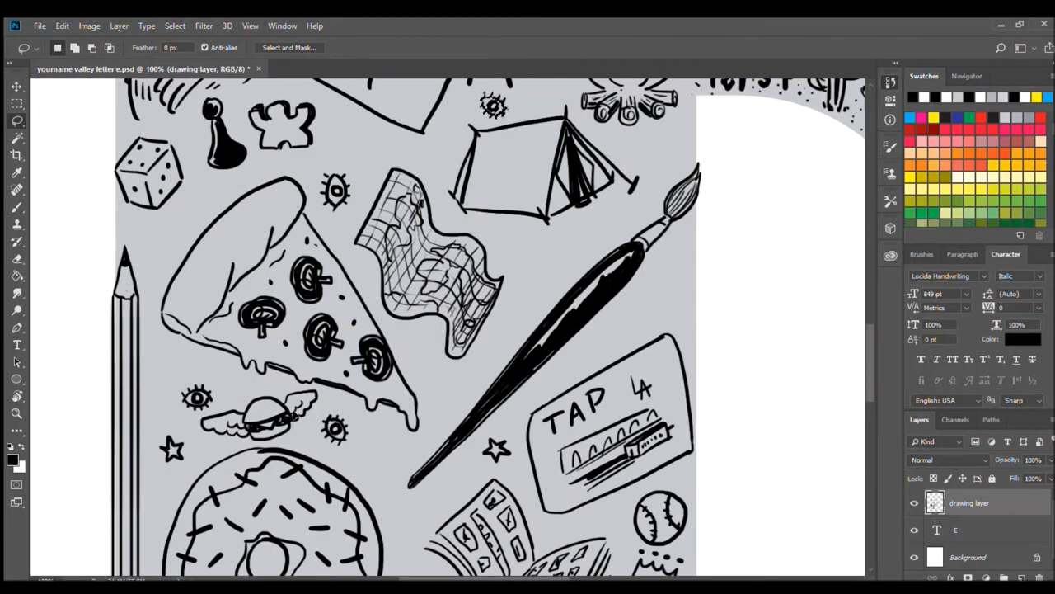
scroll(492, 262, "down", 4)
scroll(495, 288, "up", 3)
key("ctrl+t")
left_click_drag(591, 263, 537, 217)
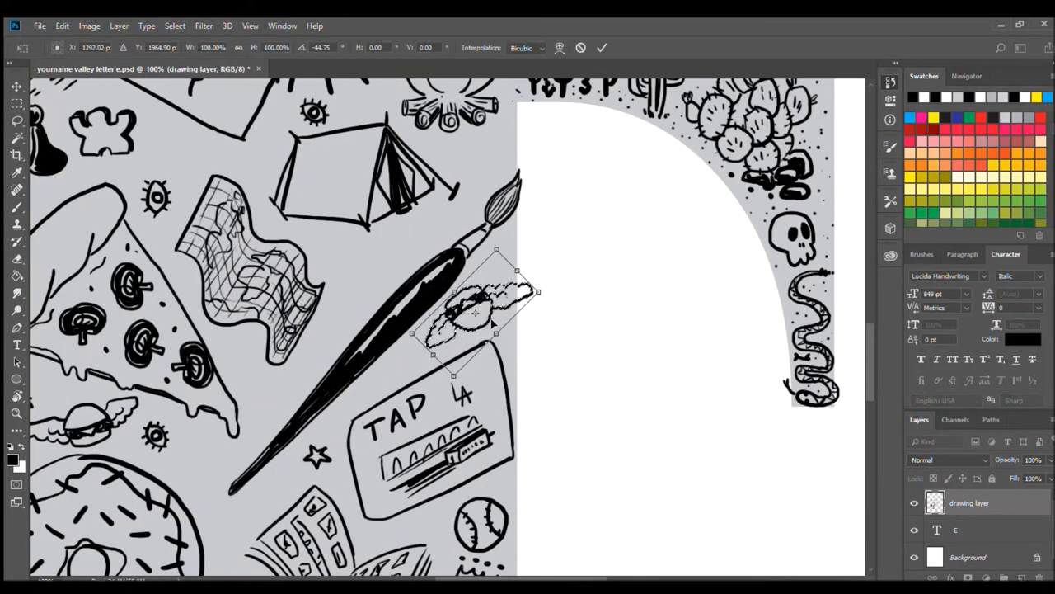
key("Return")
left_click_drag(365, 348, 427, 300)
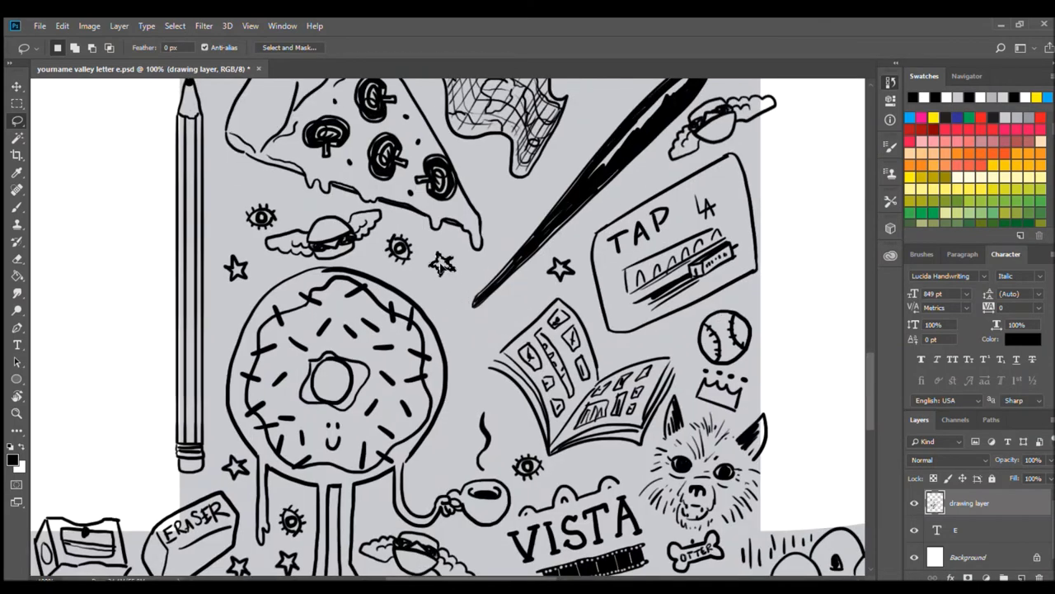
Brush two wavy lines above the California outline
key("b")
left_click_drag(381, 269, 481, 246)
left_click_drag(401, 270, 440, 266)
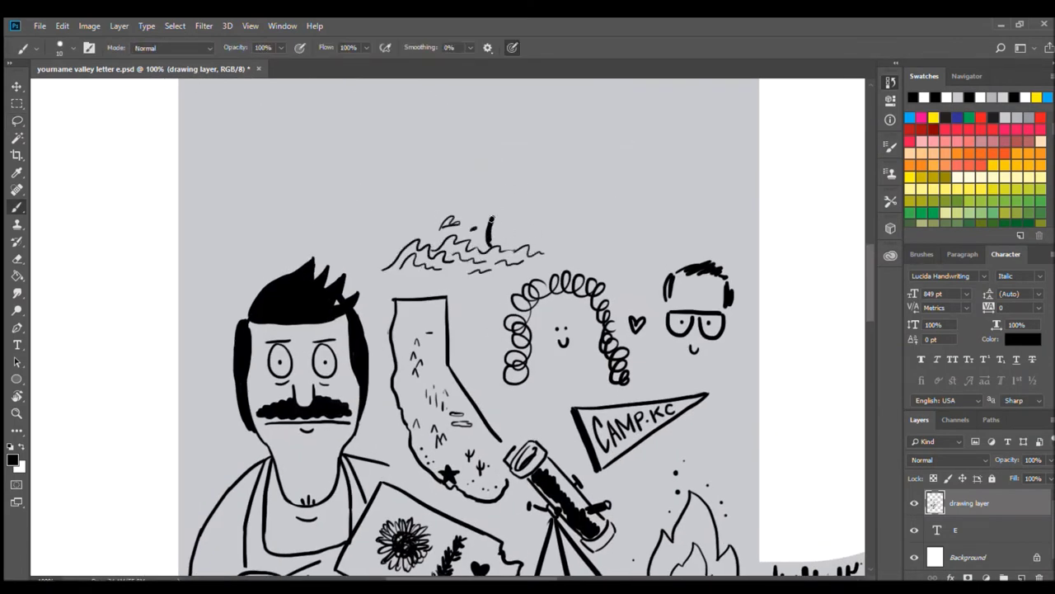
Draw a whale's tail and solid black body rising above the waves
mouse_move(498, 244)
left_mouse_down()
mouse_move(587, 223)
mouse_move(612, 244)
left_mouse_up()
left_click_drag(487, 216, 509, 242)
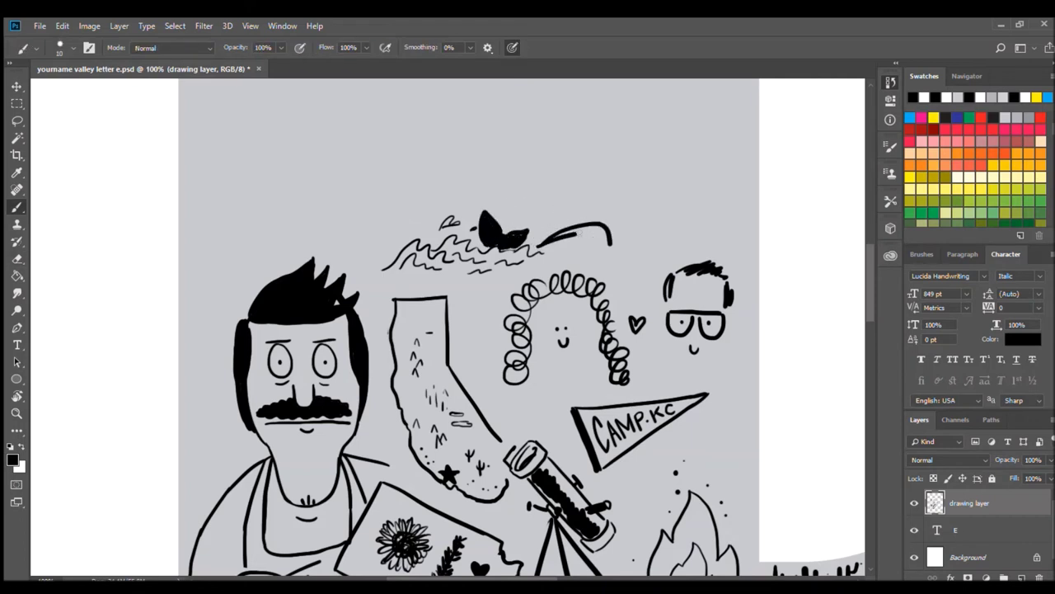
mouse_move(612, 239)
left_mouse_down()
mouse_move(569, 233)
mouse_move(627, 221)
mouse_move(614, 227)
left_mouse_up()
key("e")
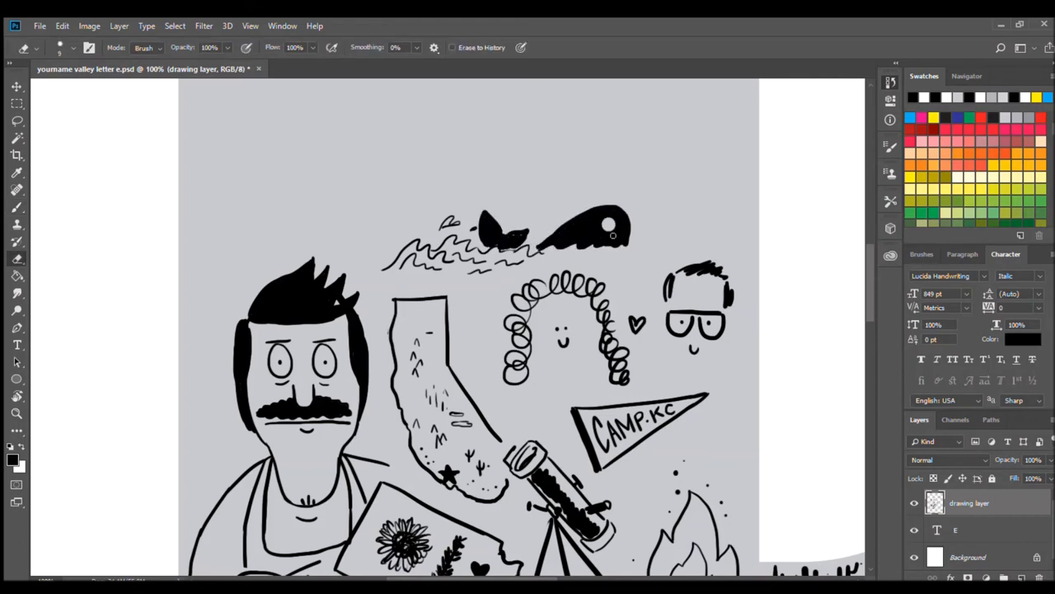
key("b")
key("e")
key("b")
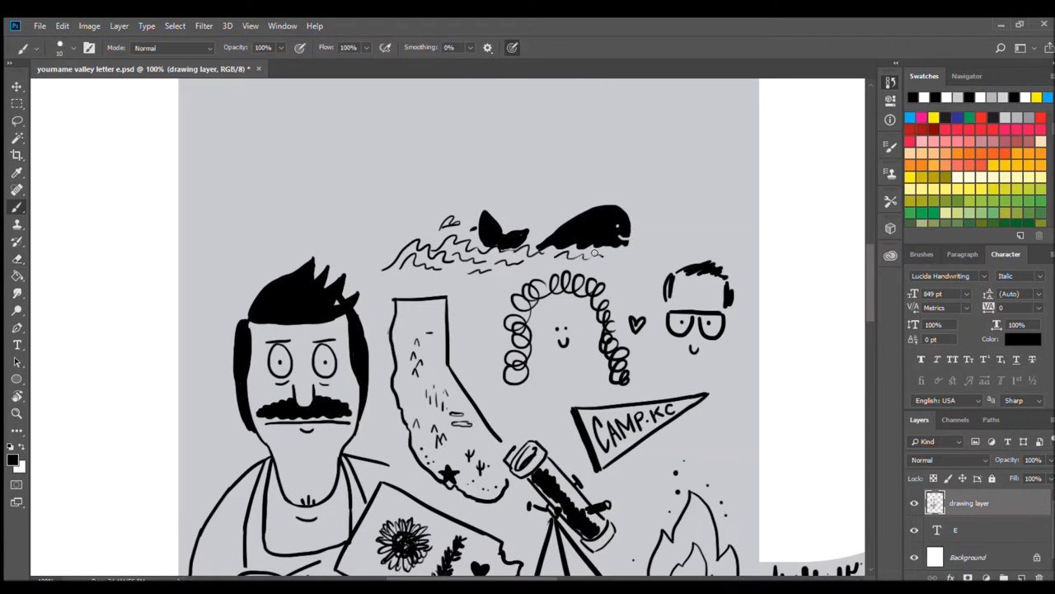
Erase the small splash and extend the wave lines to the left and right
key("e")
left_click_drag(449, 216, 458, 224)
key("b")
left_click_drag(609, 256, 643, 258)
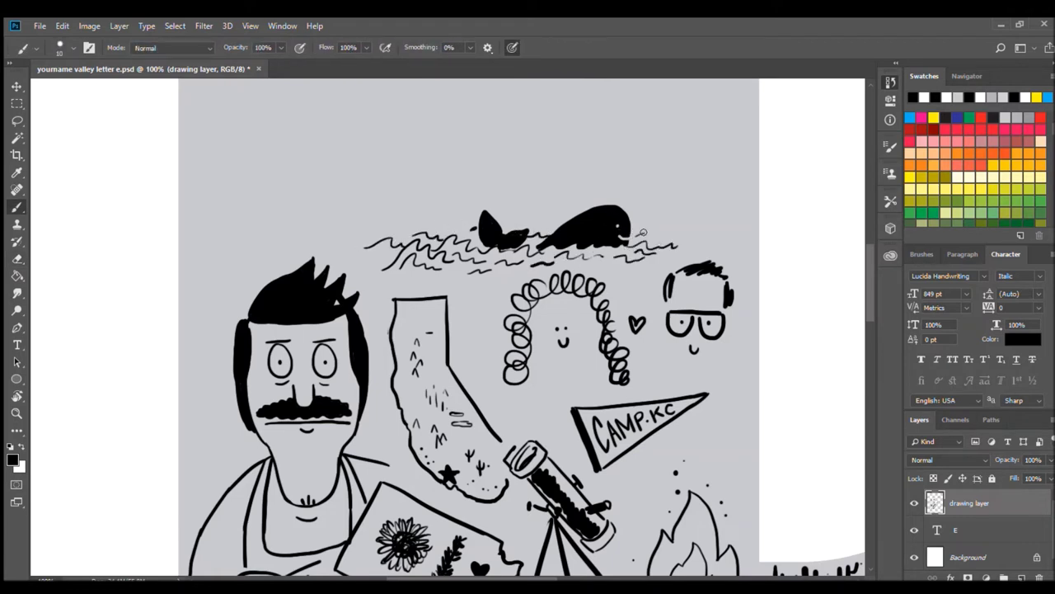
left_click_drag(407, 215, 333, 243)
left_click_drag(363, 239, 404, 219)
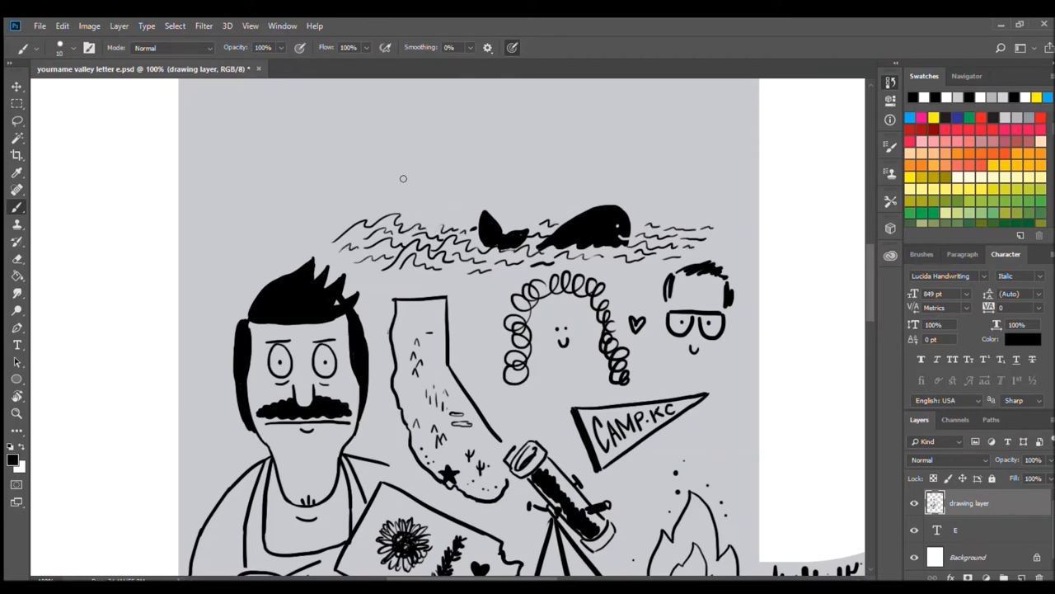
Draw a striped lighthouse with light rays on rocks above the waves
mouse_move(392, 158)
left_mouse_down()
mouse_move(390, 206)
mouse_move(407, 145)
left_mouse_up()
left_click_drag(409, 151, 440, 145)
left_click_drag(394, 178, 408, 195)
mouse_move(366, 223)
left_mouse_down()
mouse_move(417, 221)
mouse_move(406, 211)
left_mouse_up()
left_click_drag(711, 221, 624, 229)
left_click_drag(546, 224, 610, 223)
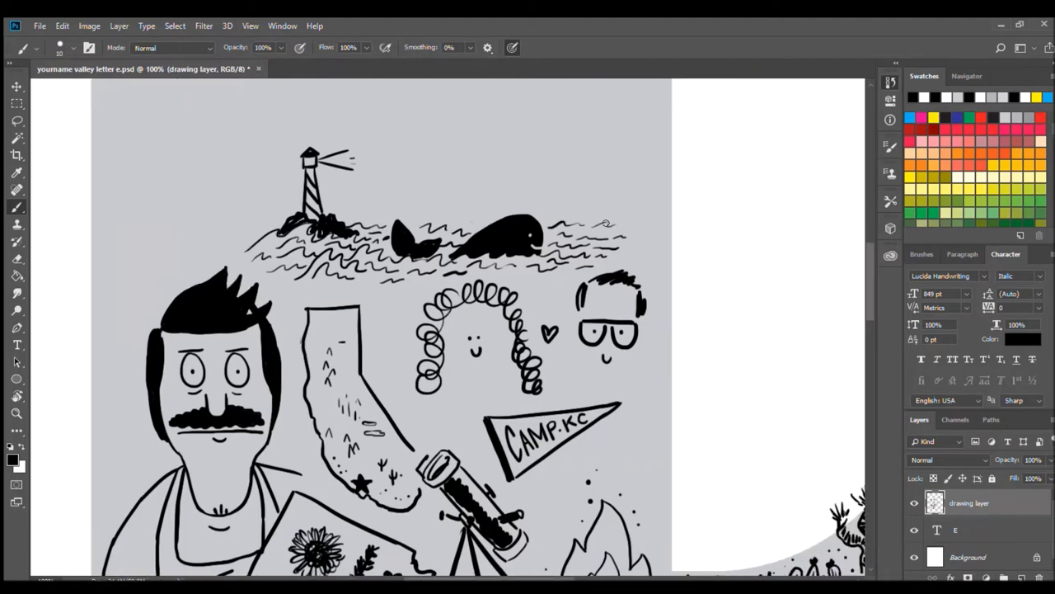
Save the document, then draw two cookies and a wrapped candy left of the face
key("ctrl+s")
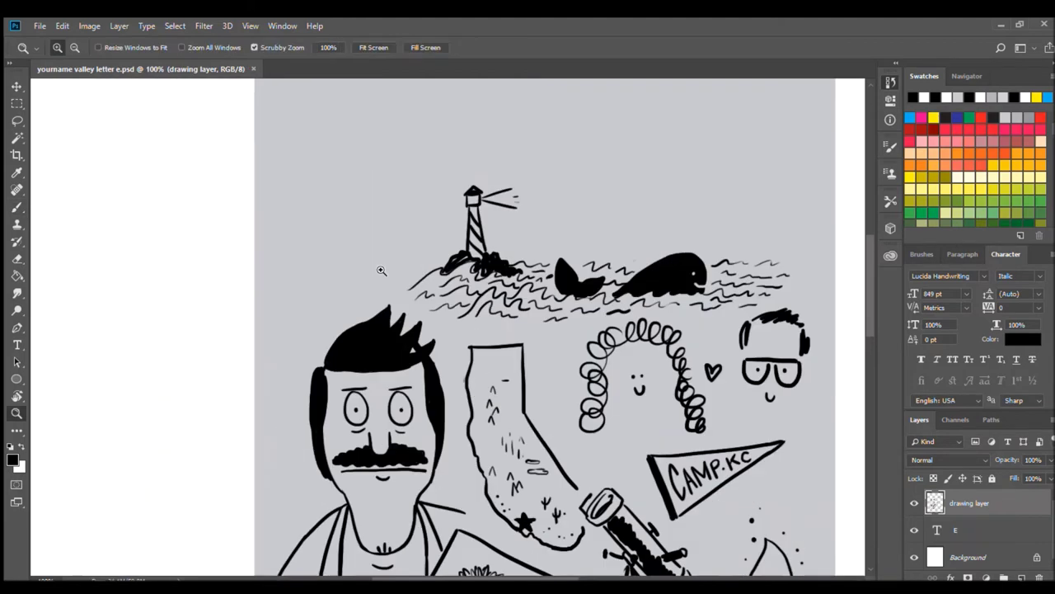
left_click_drag(417, 304, 697, 327)
left_click_drag(401, 437, 392, 499)
key("ctrl+z")
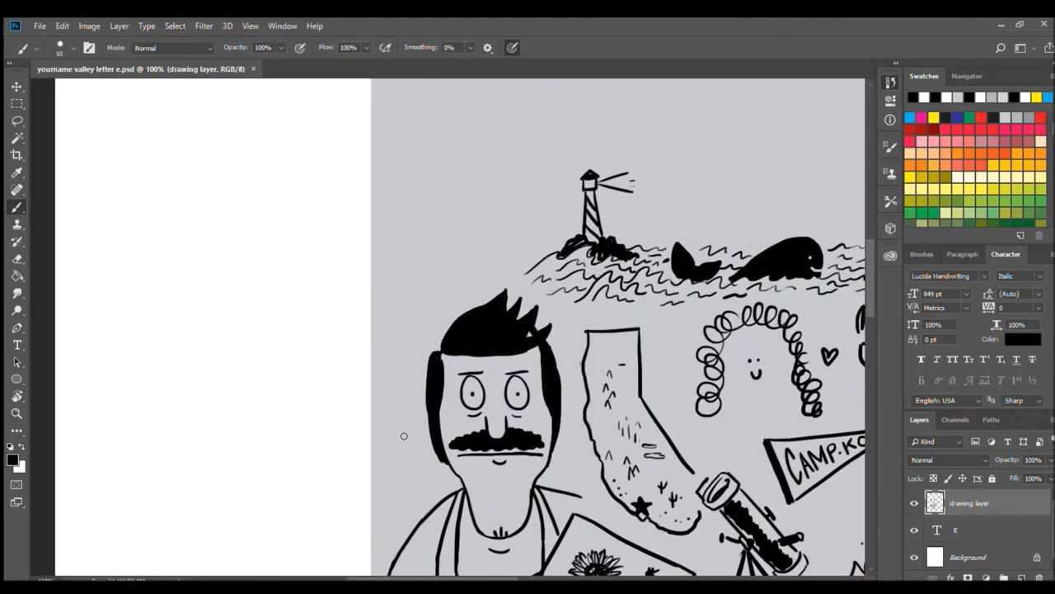
left_click_drag(403, 445, 406, 440)
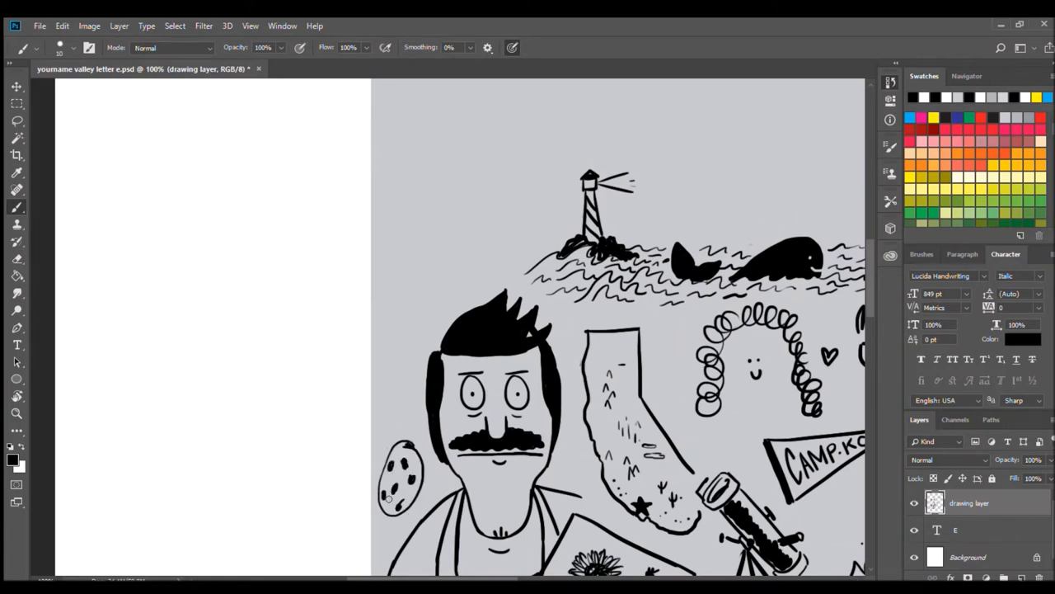
mouse_move(386, 366)
left_mouse_down()
mouse_move(368, 412)
mouse_move(376, 400)
left_mouse_up()
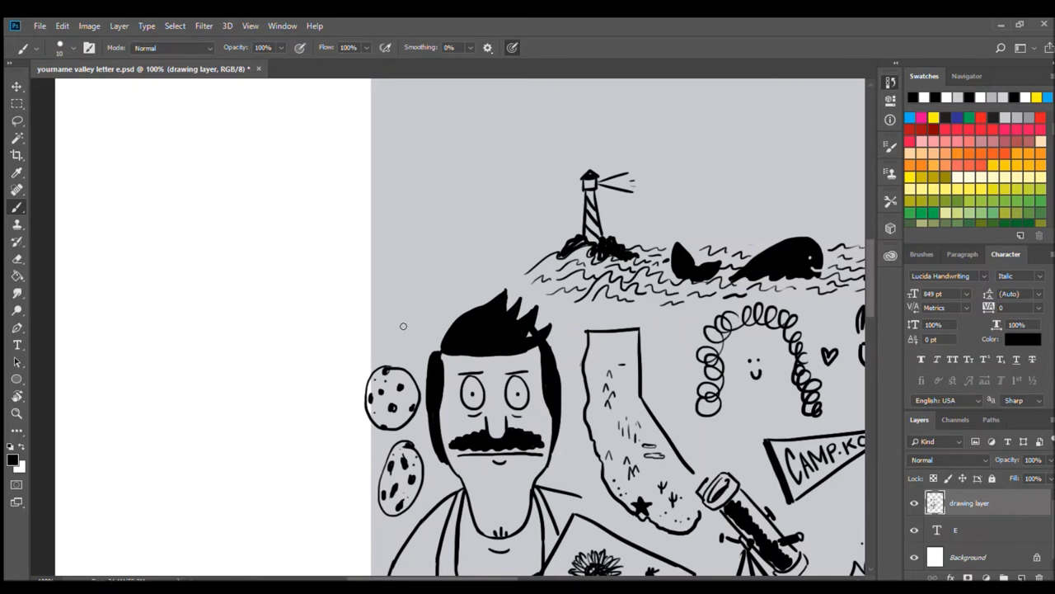
mouse_move(402, 322)
left_mouse_down()
mouse_move(409, 306)
mouse_move(378, 347)
left_mouse_up()
mouse_move(396, 310)
left_mouse_down()
mouse_move(414, 333)
mouse_move(437, 290)
left_mouse_up()
Draw a three-domed building with columns, walls and ground lines left of the lighthouse
left_click_drag(472, 236, 402, 376)
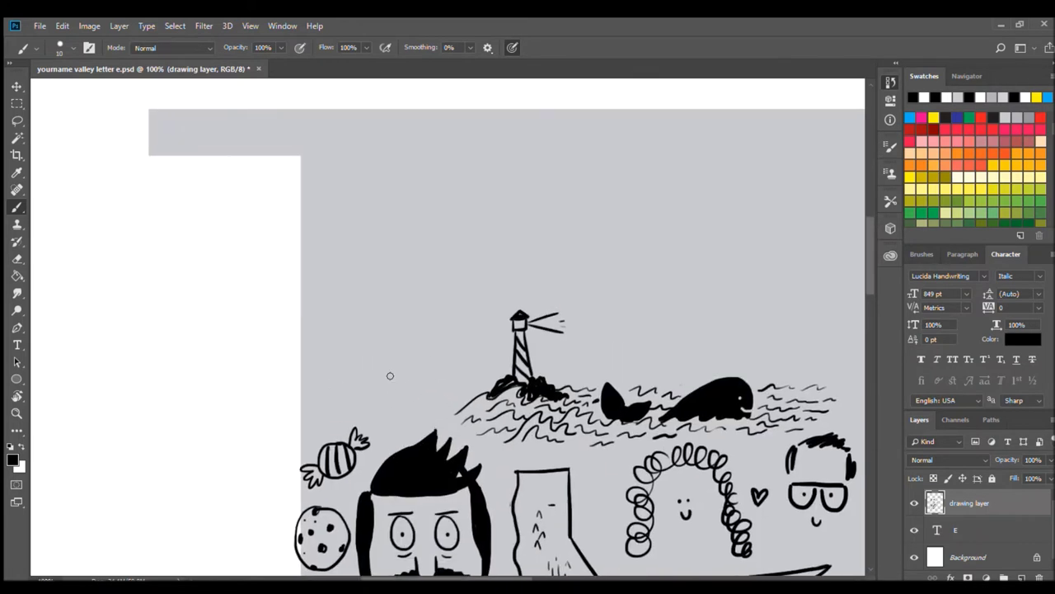
left_click_drag(373, 338, 416, 333)
left_click_drag(321, 350, 349, 349)
left_click_drag(375, 336, 464, 353)
mouse_move(364, 381)
left_mouse_down()
mouse_move(425, 345)
mouse_move(414, 363)
left_mouse_up()
mouse_move(313, 379)
left_mouse_down()
mouse_move(361, 353)
mouse_move(375, 384)
left_mouse_up()
key("e")
key("b")
left_click_drag(412, 345, 415, 388)
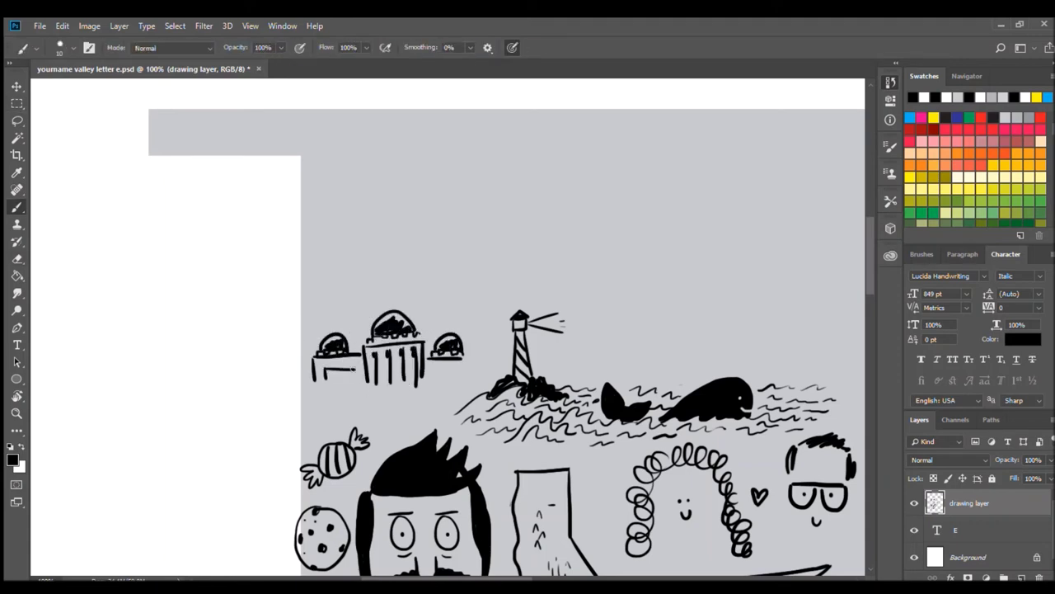
left_click_drag(308, 394, 472, 379)
left_click_drag(363, 404, 391, 404)
scroll(478, 355, "up", 3)
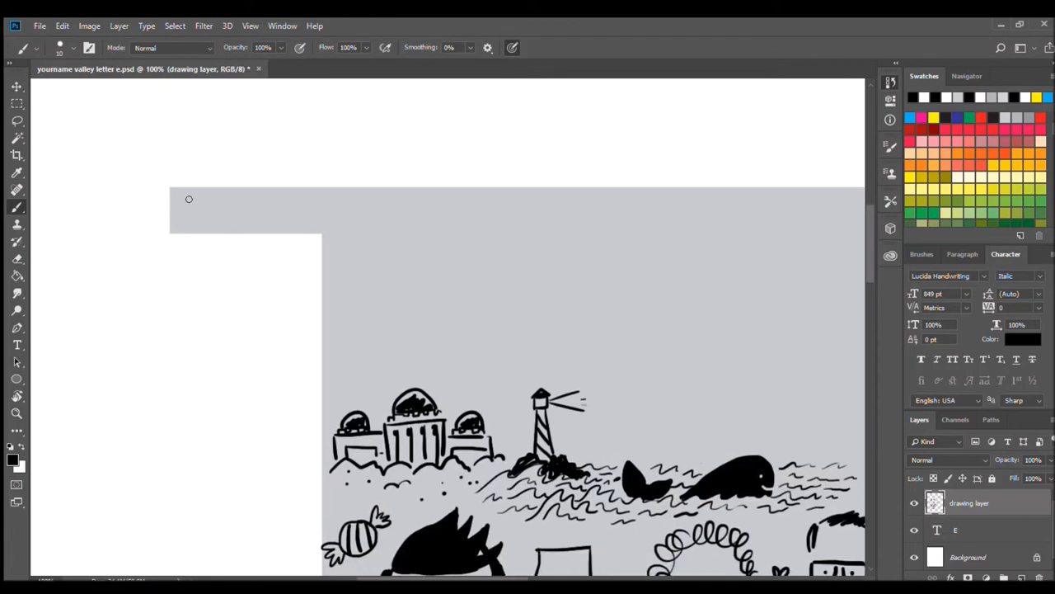
Draw two small cars with wheels in the top-left grey strip
left_click_drag(188, 216, 189, 216)
left_click_drag(219, 217, 239, 221)
left_click_drag(196, 221, 213, 221)
left_click_drag(211, 198, 214, 198)
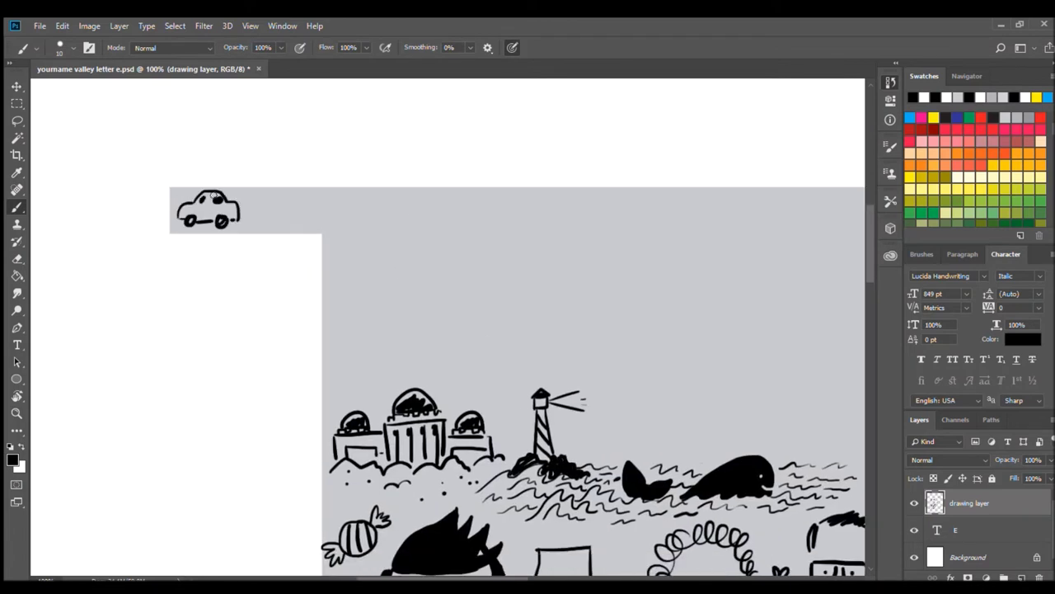
key("e")
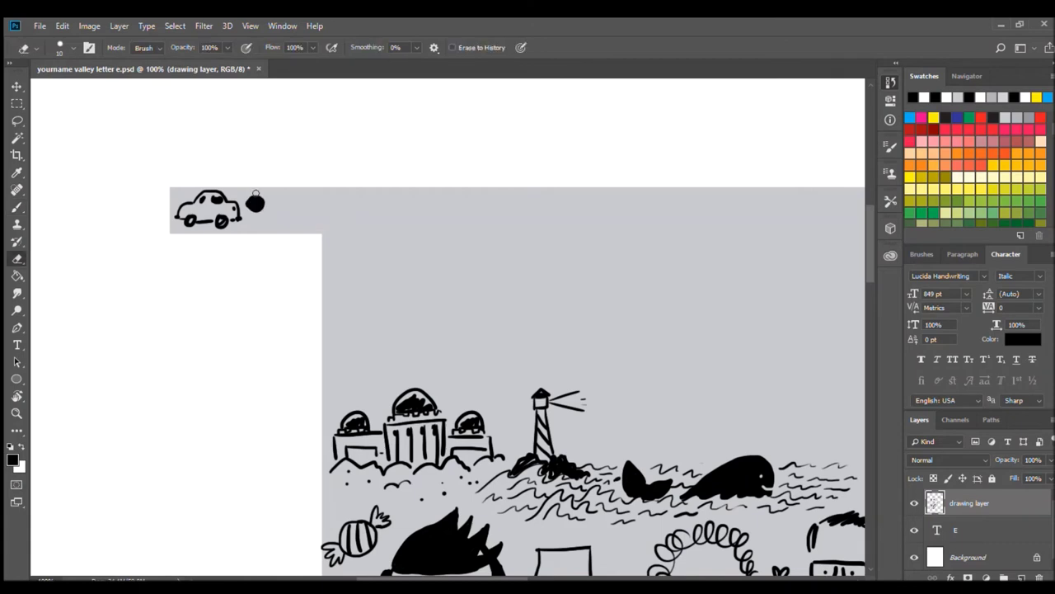
left_click(256, 199)
key("b")
mouse_move(252, 224)
left_mouse_down()
mouse_move(289, 194)
mouse_move(309, 221)
left_mouse_up()
left_click_drag(263, 217, 265, 224)
left_click_drag(292, 218, 294, 224)
Try a cloud above the waves, then erase it
scroll(622, 358, "right", 5)
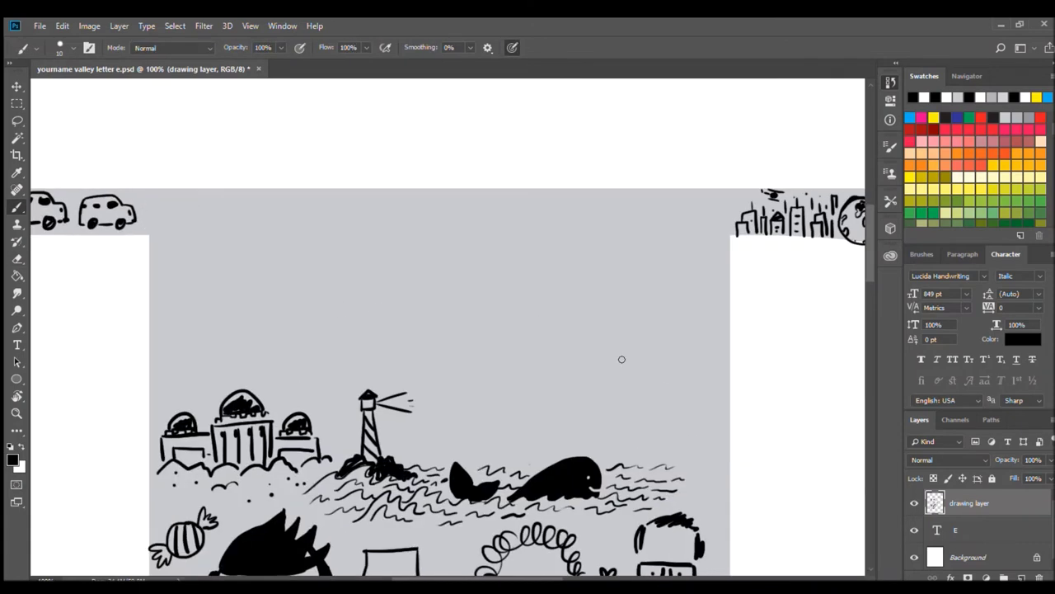
mouse_move(623, 356)
left_mouse_down()
mouse_move(638, 353)
mouse_move(670, 406)
mouse_move(643, 356)
left_mouse_up()
left_click_drag(604, 359, 602, 411)
left_click_drag(585, 366, 584, 401)
left_click_drag(626, 360, 634, 415)
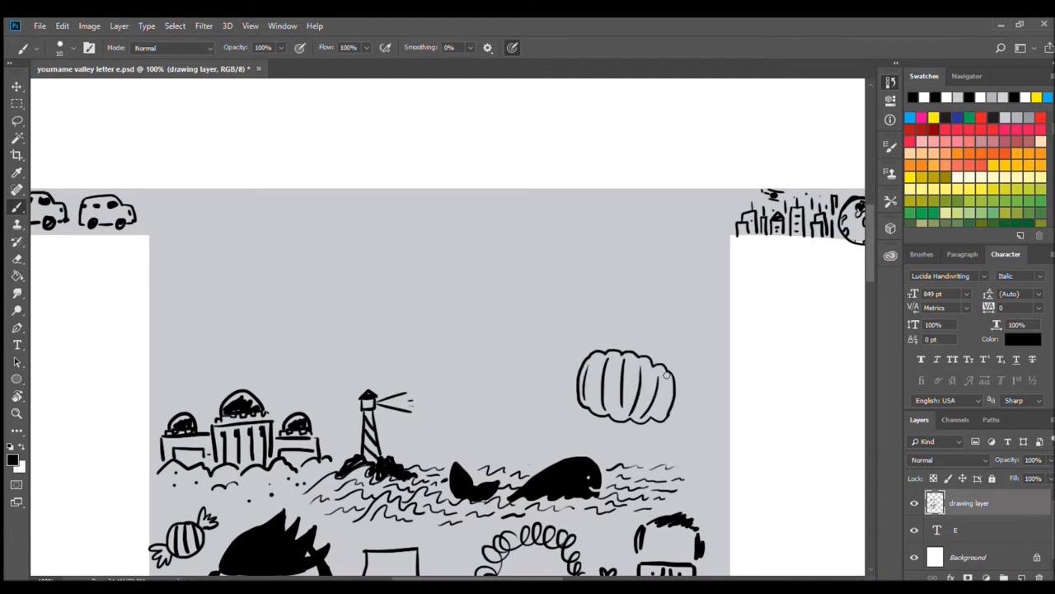
left_click_drag(660, 372, 663, 417)
key("e")
key("b")
mouse_move(610, 363)
left_mouse_down()
mouse_move(594, 357)
mouse_move(606, 322)
mouse_move(587, 386)
left_mouse_up()
Draw a jack-o'-lantern pumpkin with lobes, stem, eye and stitched mouth above the whale
mouse_move(628, 322)
left_mouse_down()
mouse_move(635, 386)
mouse_move(653, 385)
left_mouse_up()
left_click_drag(607, 317, 612, 290)
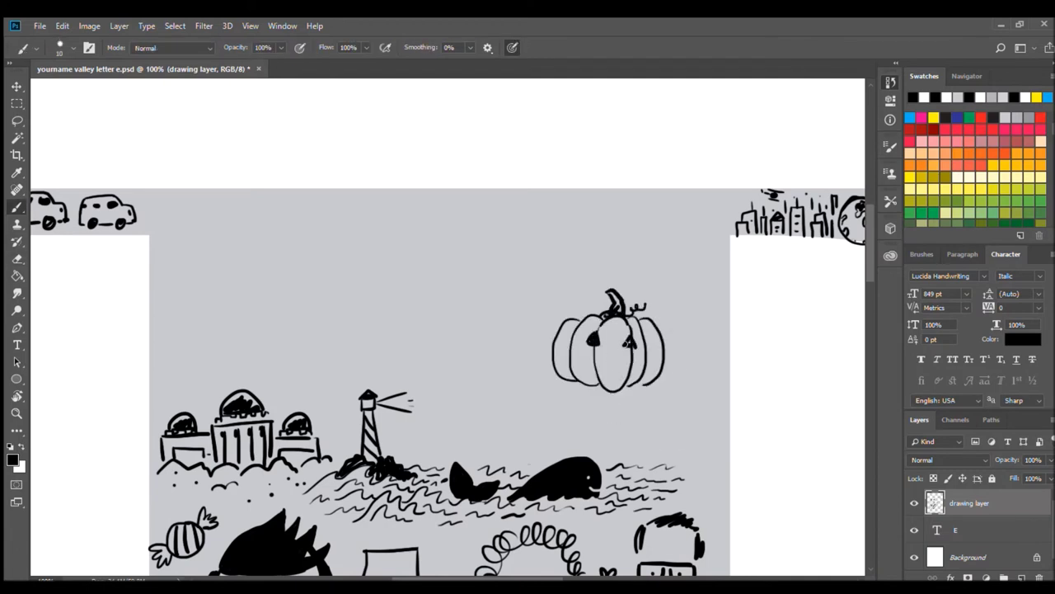
left_click_drag(579, 353, 587, 371)
left_click_drag(591, 369, 645, 363)
key("e")
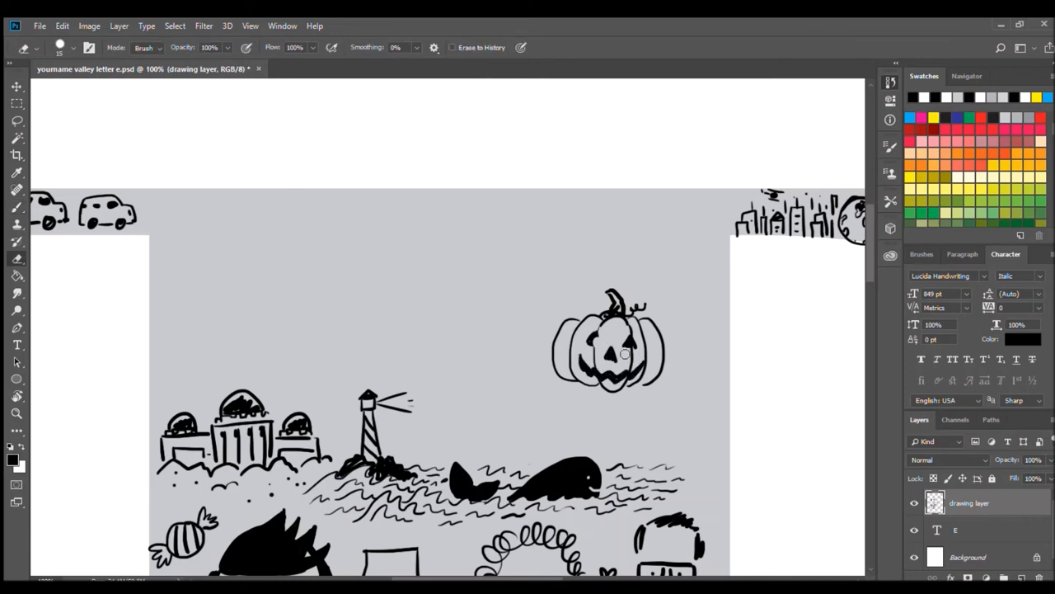
key("b")
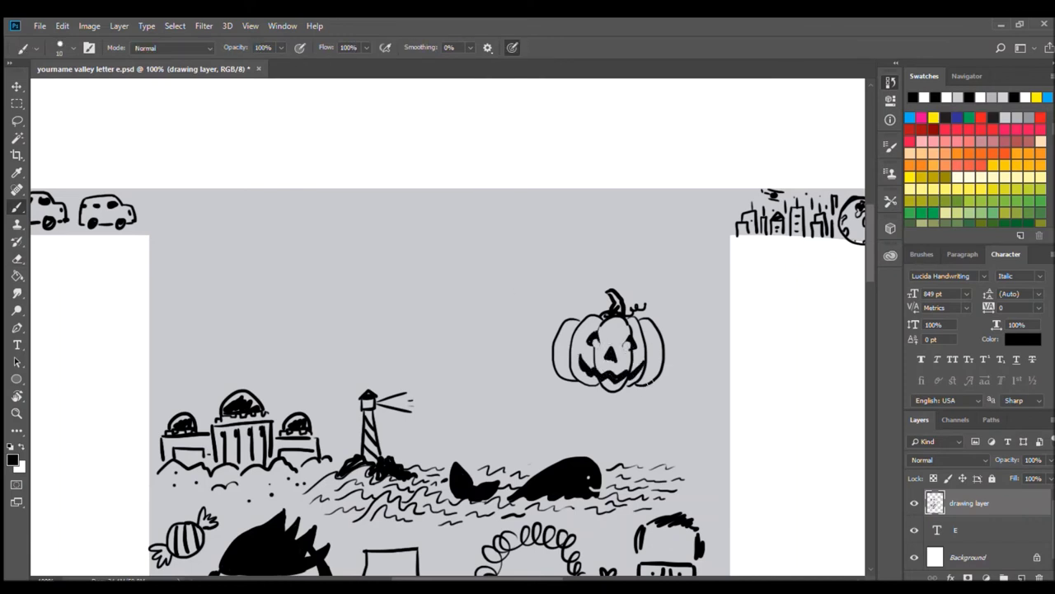
Lasso the pumpkin, move it down and right, then deselect it
key("l")
left_click_drag(548, 284, 551, 289)
left_click_drag(609, 338, 637, 391, "ctrl")
key("ctrl+t")
left_click_drag(754, 429, 734, 462)
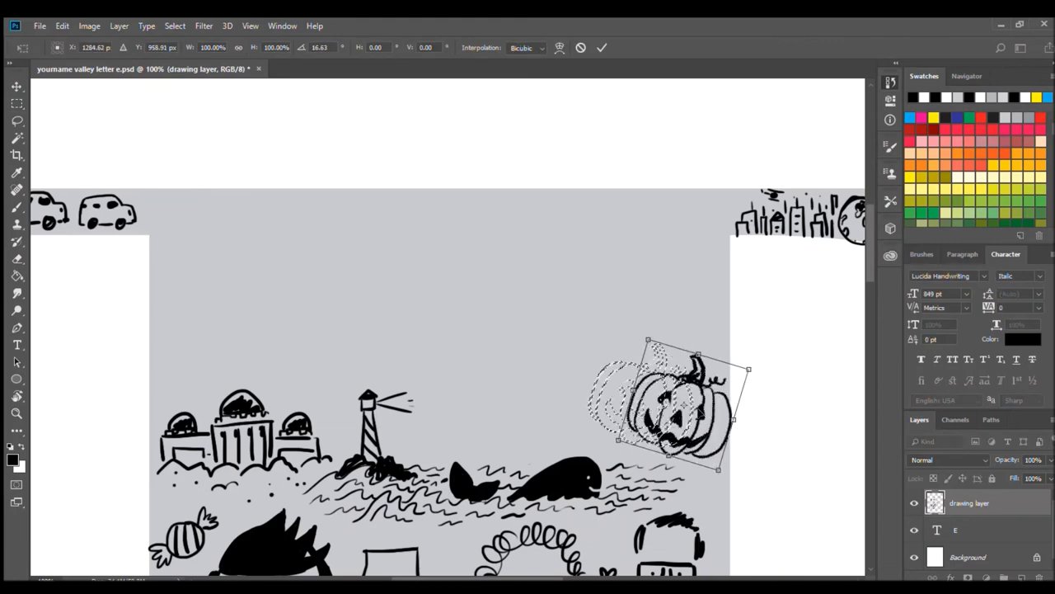
key("Escape")
key("ctrl+d")
key("b")
Draw a ghost with a face left of the pumpkin, redoing its strokes
left_click_drag(574, 374, 575, 373)
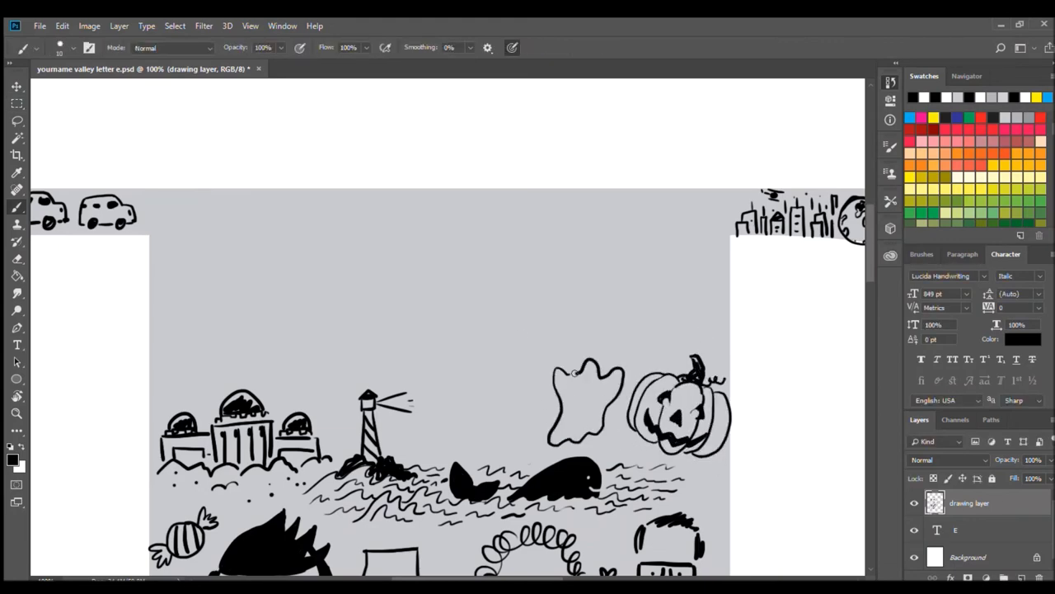
key("ctrl+z")
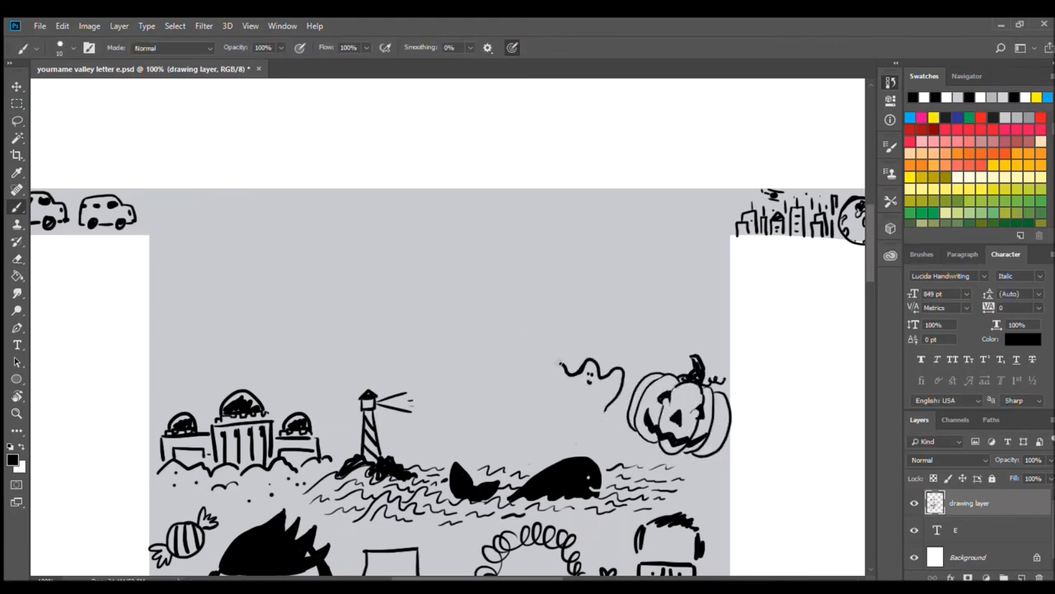
left_click_drag(557, 369, 606, 417)
key("z")
scroll(586, 293, "down", 3)
key("b")
scroll(586, 292, "up", 3)
key("ctrl+z")
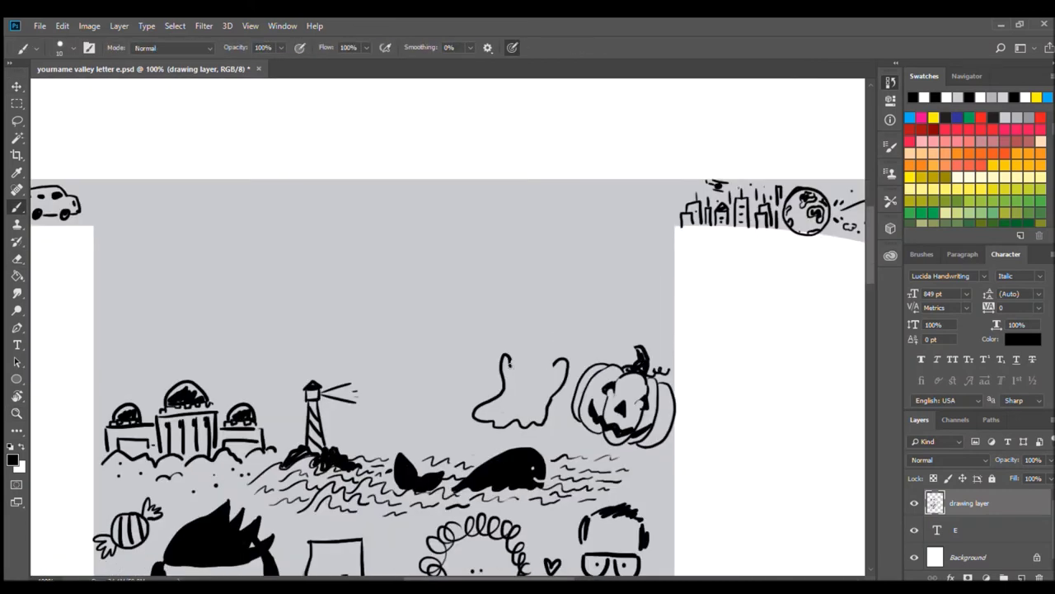
mouse_move(546, 316)
left_mouse_down()
mouse_move(599, 326)
mouse_move(610, 346)
left_mouse_up()
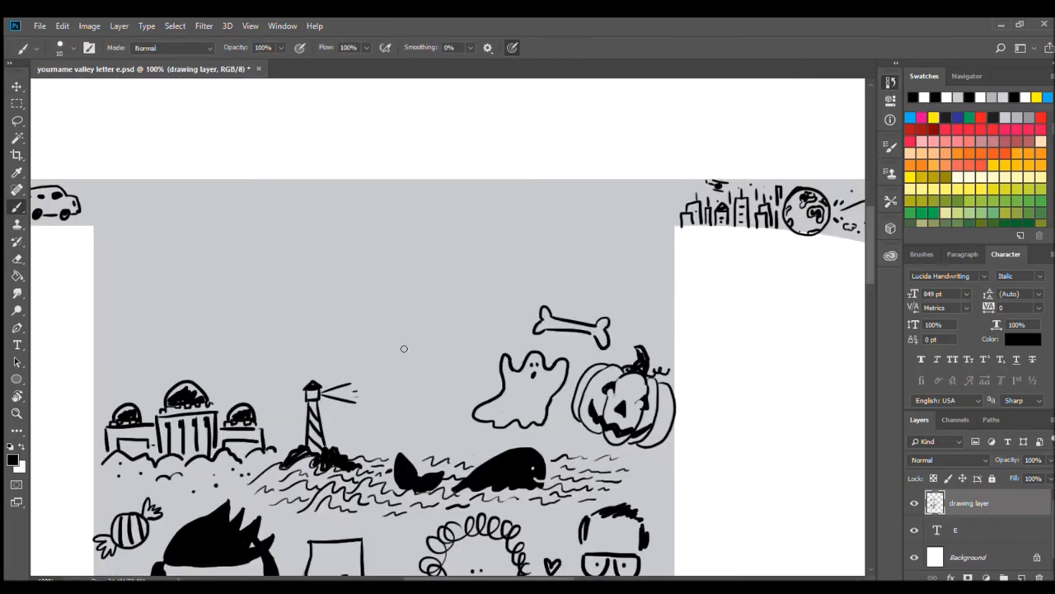
Draw a bone above the ghost and a scribble-filled pine tree at upper left
mouse_move(125, 196)
left_mouse_down()
mouse_move(124, 354)
mouse_move(206, 318)
left_mouse_up()
left_click_drag(125, 195, 231, 313)
mouse_move(140, 339)
left_mouse_down()
mouse_move(149, 301)
mouse_move(132, 206)
mouse_move(202, 321)
mouse_move(136, 284)
left_mouse_up()
Erase white ornament dots and garland lines into the Christmas tree
key("e")
left_click(126, 218)
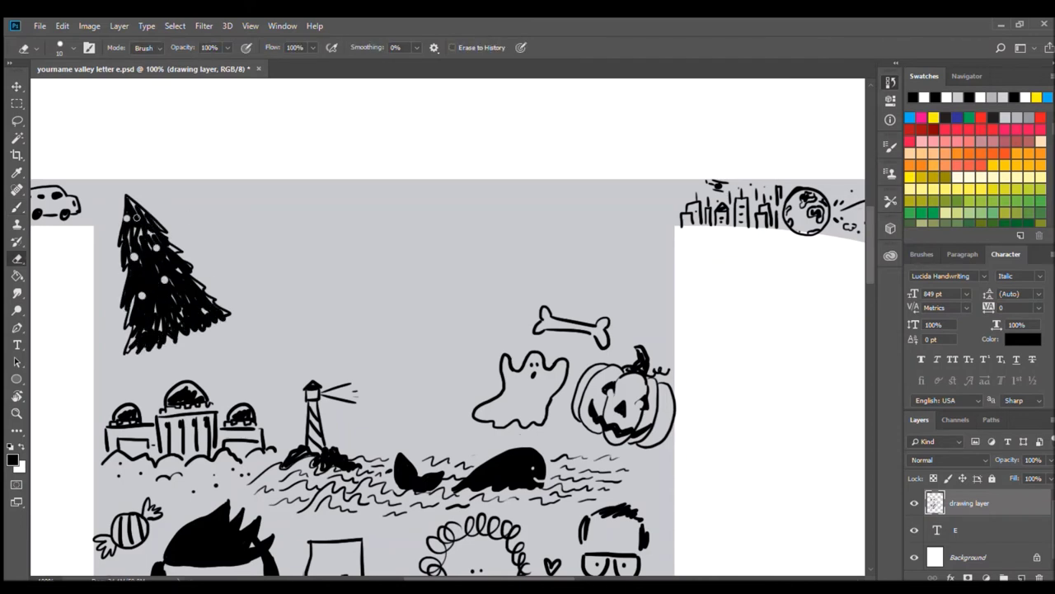
left_click(198, 302)
left_click(145, 276)
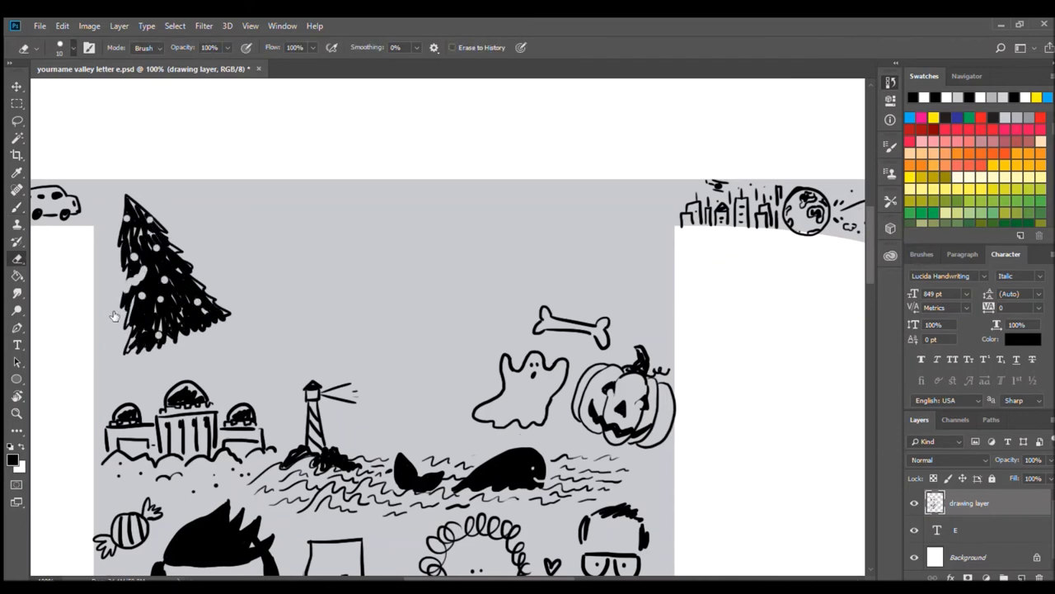
mouse_move(123, 281)
left_mouse_down()
mouse_move(169, 268)
mouse_move(157, 235)
left_mouse_up()
left_click_drag(140, 317, 193, 293)
key("b")
left_click_drag(165, 354, 210, 338)
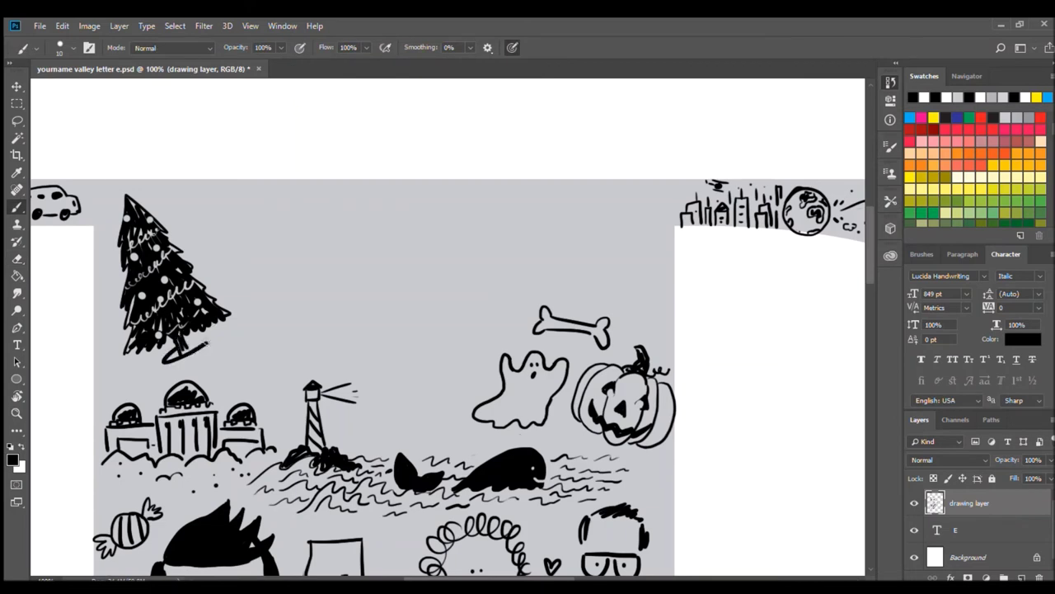
Add a star topper, two bowed gift boxes and sparkle stars around the tree
left_click_drag(107, 186, 136, 177)
mouse_move(221, 347)
left_mouse_down()
mouse_move(272, 334)
mouse_move(264, 375)
mouse_move(266, 322)
left_mouse_up()
left_click_drag(87, 363, 124, 395)
left_click_drag(104, 346, 130, 379)
mouse_move(97, 363)
left_mouse_down()
mouse_move(120, 379)
mouse_move(111, 359)
left_mouse_up()
left_click_drag(198, 219, 211, 236)
left_click_drag(175, 194, 190, 208)
left_click_drag(95, 287, 105, 307)
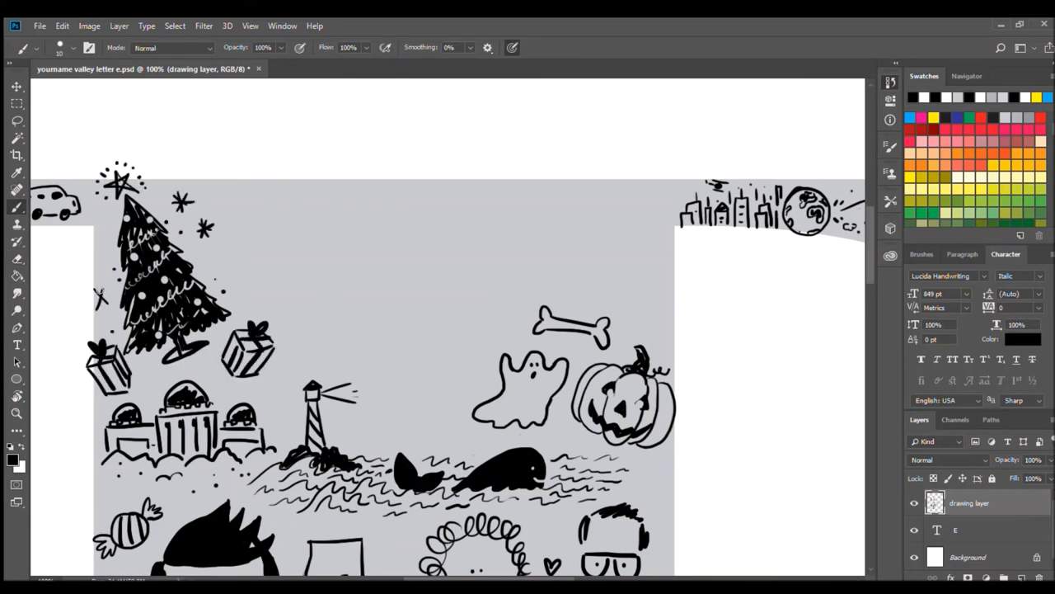
left_click_drag(90, 239, 104, 256)
left_click_drag(98, 211, 112, 223)
Draw spiral-filled boxes along the top edge and start a black ball beside them
left_click_drag(353, 357, 450, 309)
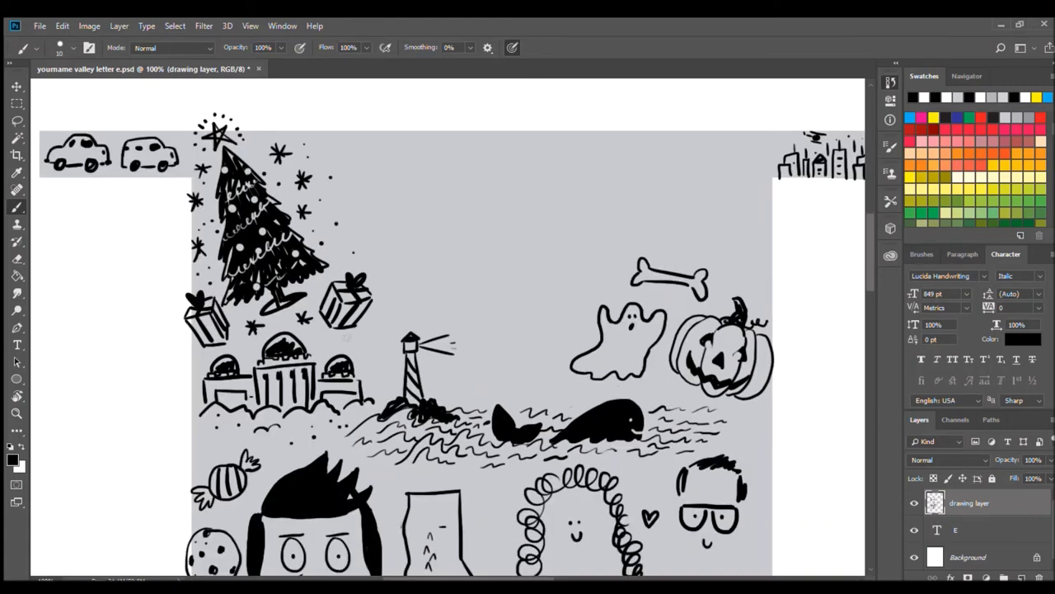
left_click_drag(346, 337, 219, 393)
mouse_move(629, 188)
left_mouse_down()
mouse_move(538, 191)
mouse_move(577, 195)
left_mouse_up()
left_click_drag(480, 189, 520, 191)
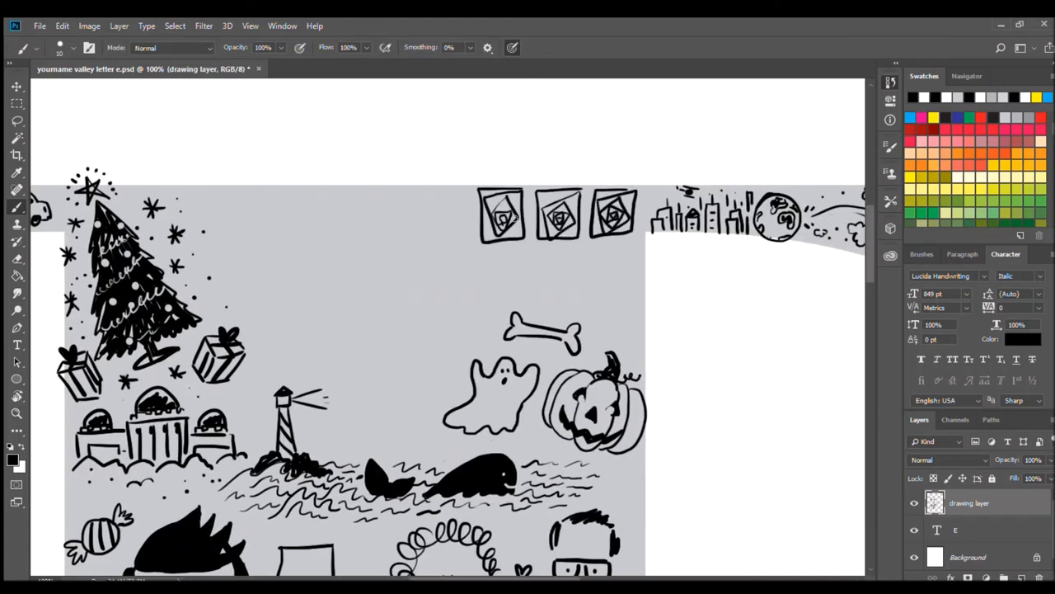
left_click_drag(578, 298, 628, 266)
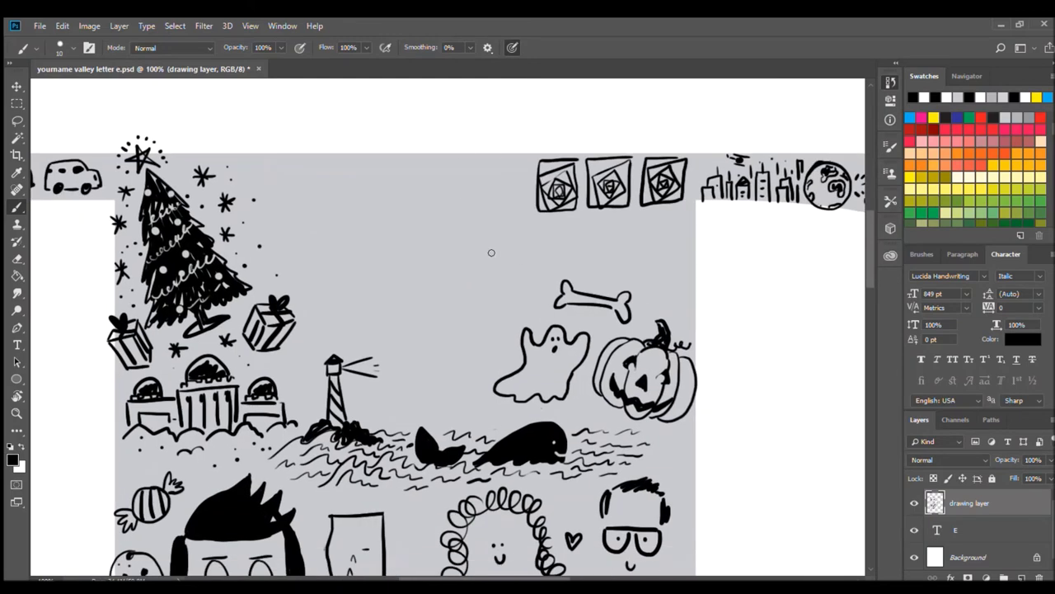
left_click_drag(384, 190, 387, 239)
Finish the ball, draw a bowling pin, and paste two rotated copies of it
left_click(388, 209)
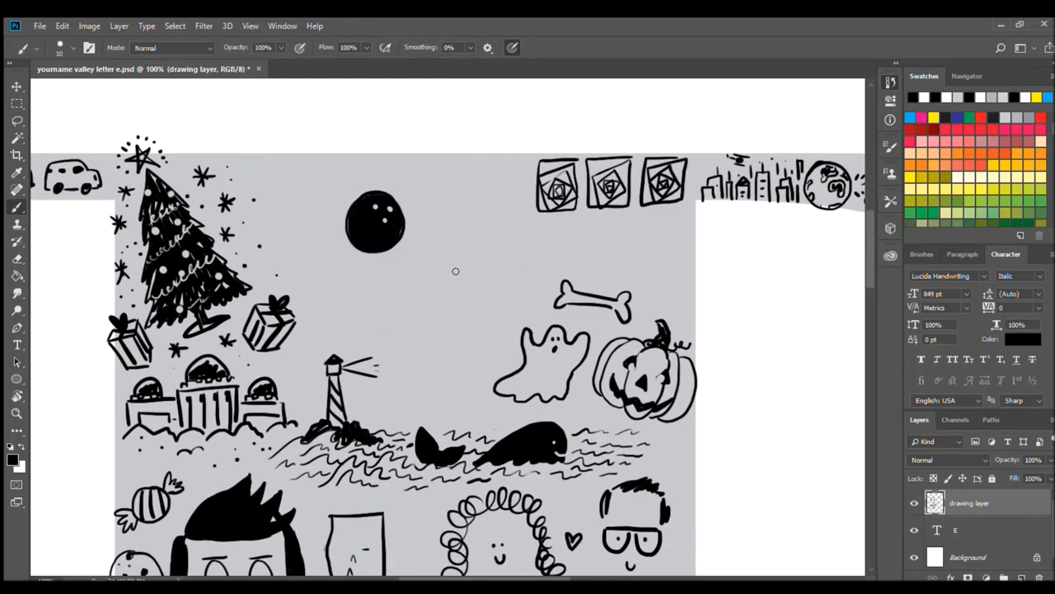
mouse_move(408, 181)
left_mouse_down()
mouse_move(445, 244)
mouse_move(410, 163)
left_mouse_up()
key("ctrl+c")
key("ctrl+v")
key("ctrl+t")
left_click_drag(433, 202, 490, 181)
key("Return")
key("ctrl+v")
key("ctrl+t")
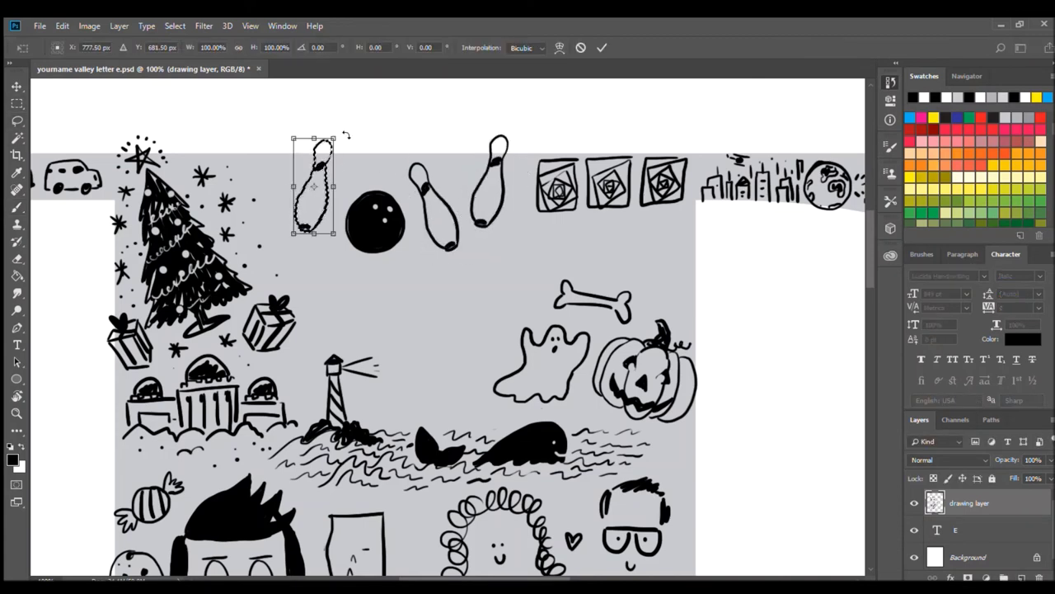
left_click_drag(346, 134, 375, 188)
key("Return")
Brush a tall claw-machine cabinet with a top sign, door, bar and thick base
key("b")
left_click_drag(404, 265, 407, 392)
mouse_move(467, 264)
left_mouse_down()
mouse_move(468, 393)
mouse_move(426, 396)
mouse_move(493, 318)
left_mouse_up()
left_click(433, 286)
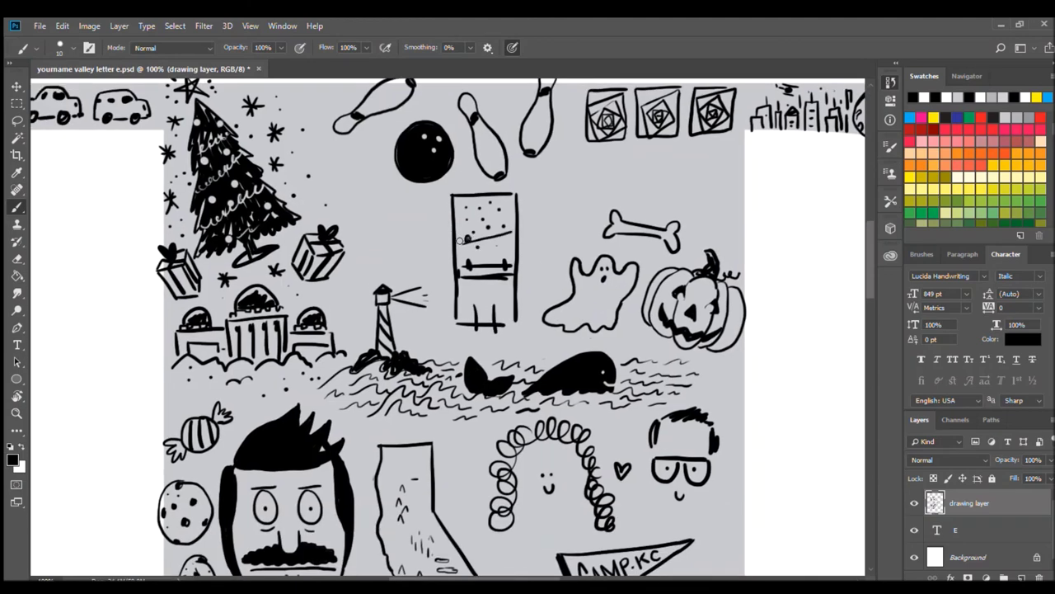
left_click_drag(462, 247, 447, 329)
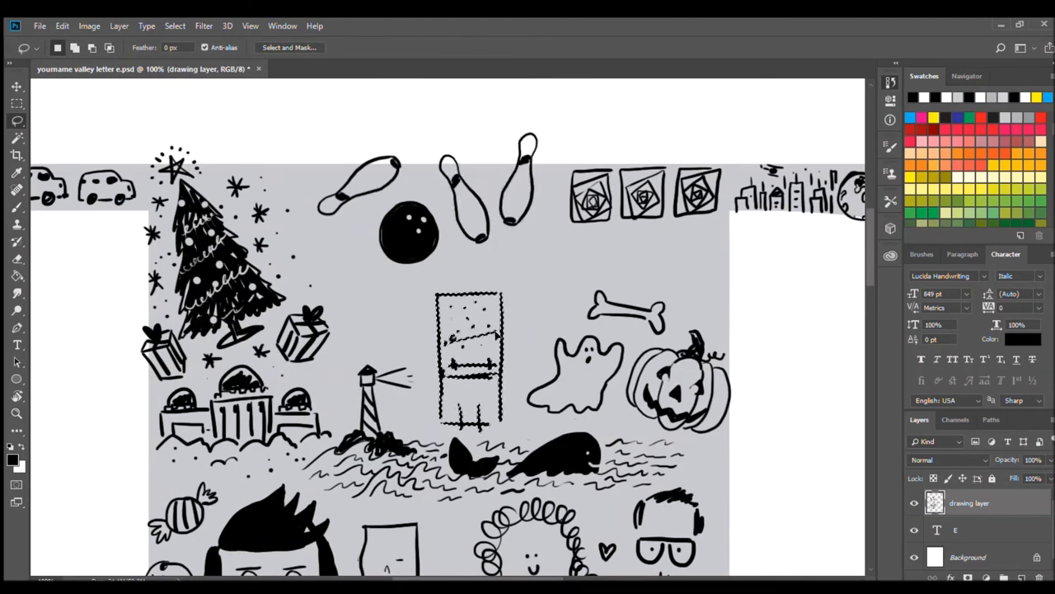
left_click_drag(433, 292, 501, 293)
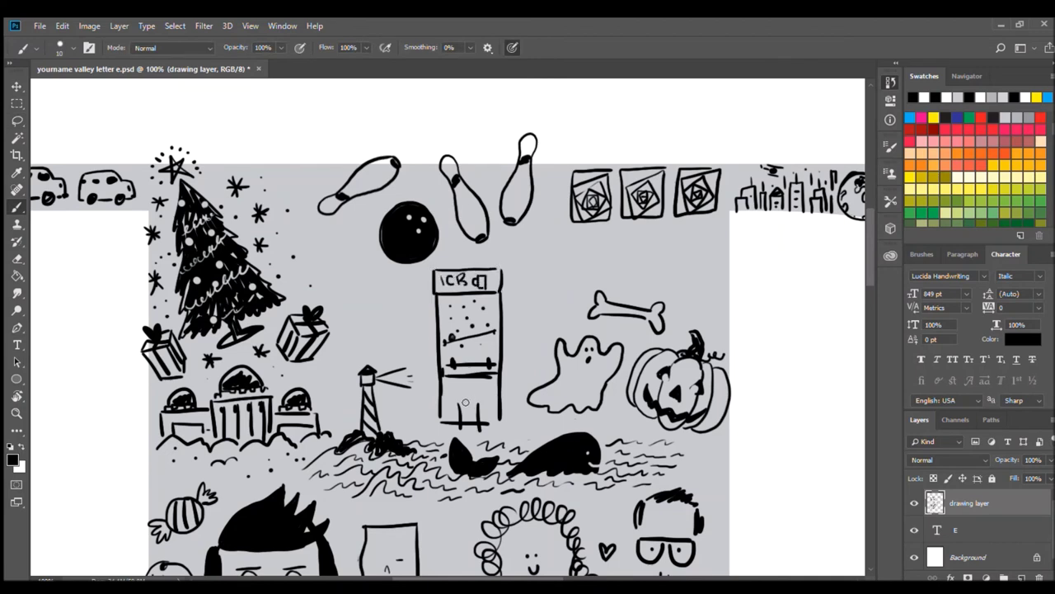
left_click_drag(437, 427, 498, 425)
left_click_drag(457, 381, 482, 397)
left_click_drag(445, 369, 498, 370)
Draw a 25¢ quarter coin with a thick outline and profile details beside the cabinet
mouse_move(525, 276)
left_mouse_down()
mouse_move(546, 267)
mouse_move(543, 290)
left_mouse_up()
key("ctrl+z")
mouse_move(557, 274)
left_mouse_down()
mouse_move(541, 259)
mouse_move(576, 288)
mouse_move(544, 266)
mouse_move(433, 305)
mouse_move(601, 245)
mouse_move(466, 449)
mouse_move(523, 436)
mouse_move(623, 280)
mouse_move(546, 236)
left_mouse_up()
key("e")
key("ctrl+plus")
key("ctrl+plus")
key("b")
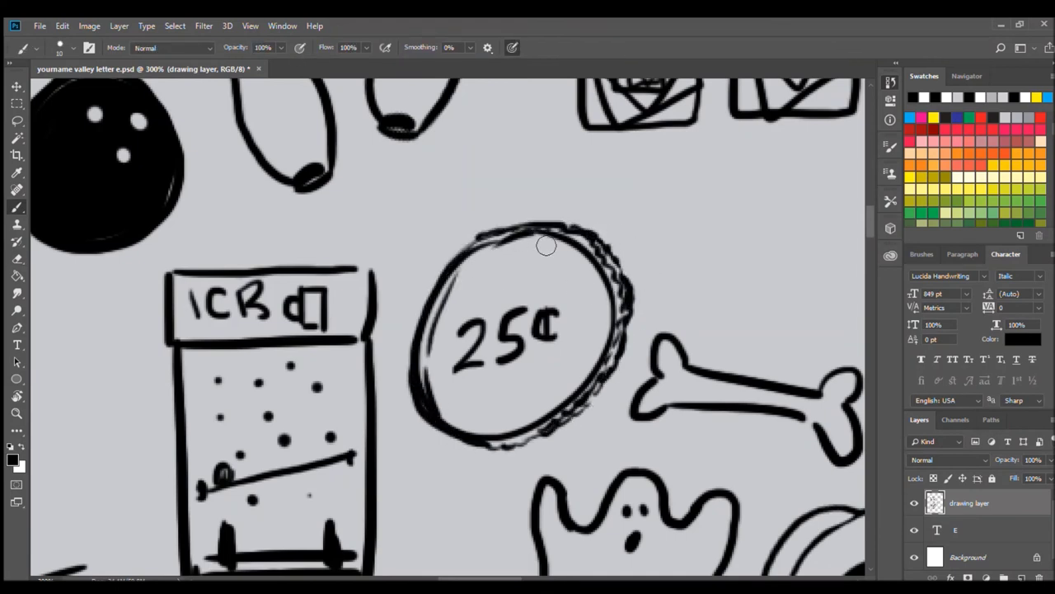
key("e")
key("b")
mouse_move(461, 355)
left_mouse_down()
mouse_move(502, 297)
mouse_move(437, 330)
left_mouse_up()
mouse_move(508, 334)
left_mouse_down()
mouse_move(454, 377)
mouse_move(627, 330)
left_mouse_up()
key("ctrl+minus")
key("ctrl+minus")
Sketch a donut above the bone, touching it up with the eraser
mouse_move(590, 248)
left_mouse_down()
mouse_move(599, 260)
mouse_move(618, 252)
mouse_move(595, 224)
left_mouse_up()
key("e")
key("b")
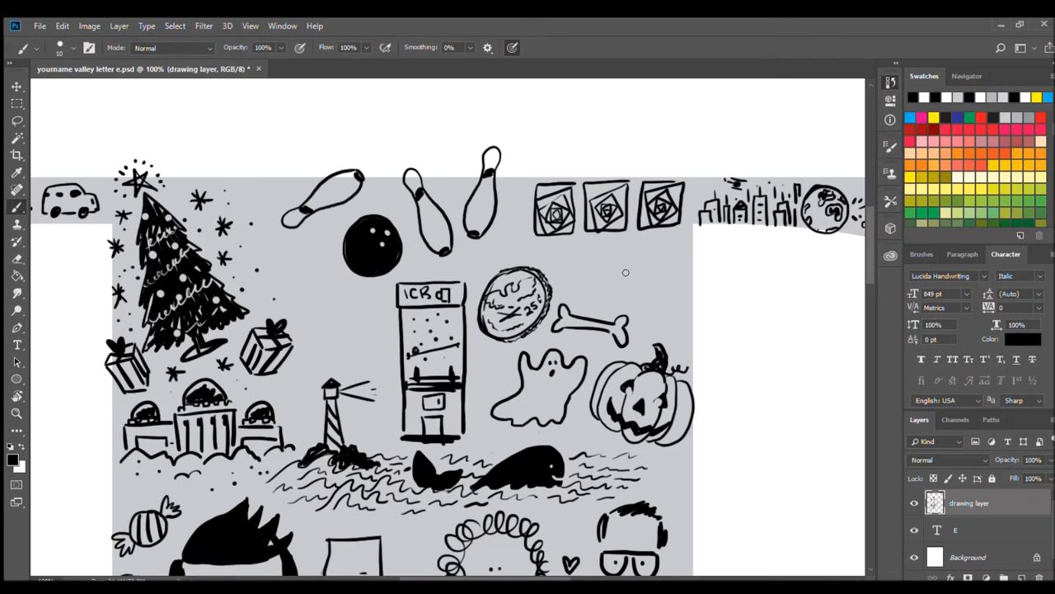
Remove a stray arc, then lasso the winged doodle and place a transformed copy along the top
key("ctrl+z")
key("l")
key("ctrl+minus")
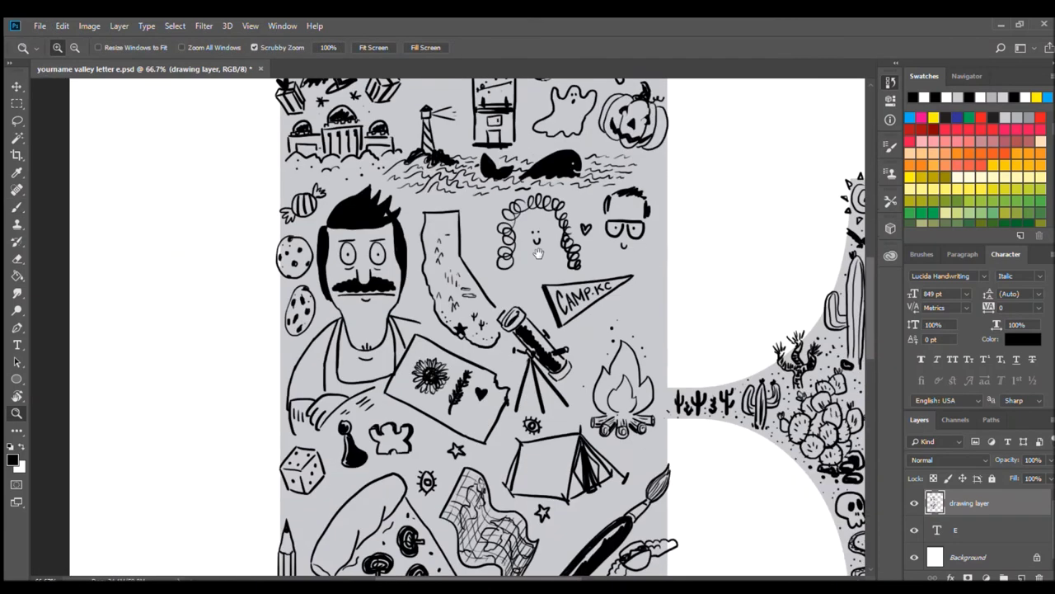
scroll(597, 260, "down", 10)
left_click_drag(528, 191, 604, 175)
scroll(494, 330, "up", 10)
left_click_drag(437, 268, 483, 330)
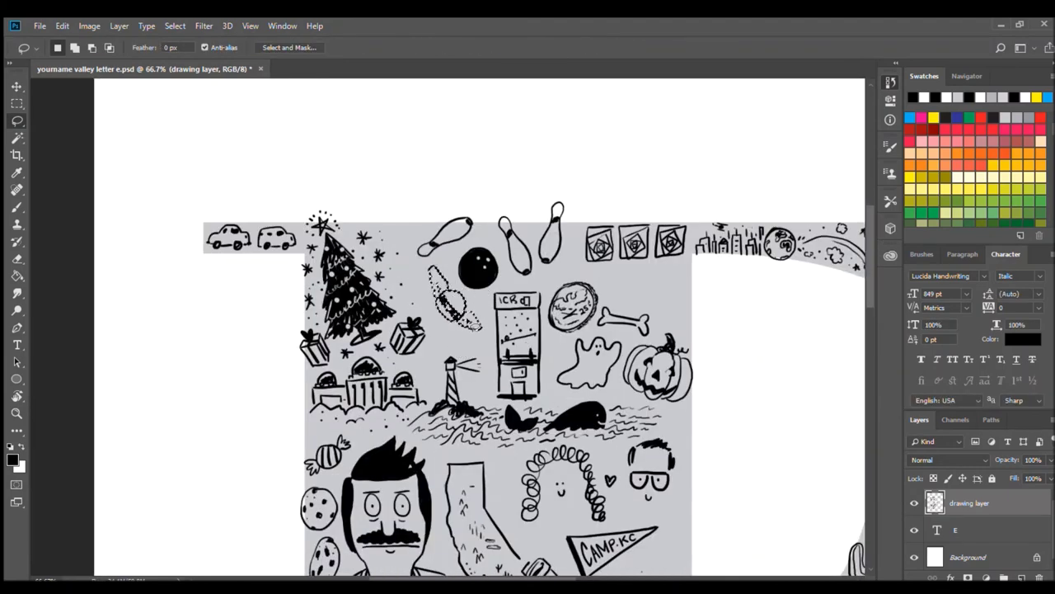
key("alt+bracketleft")
key("alt+bracketright")
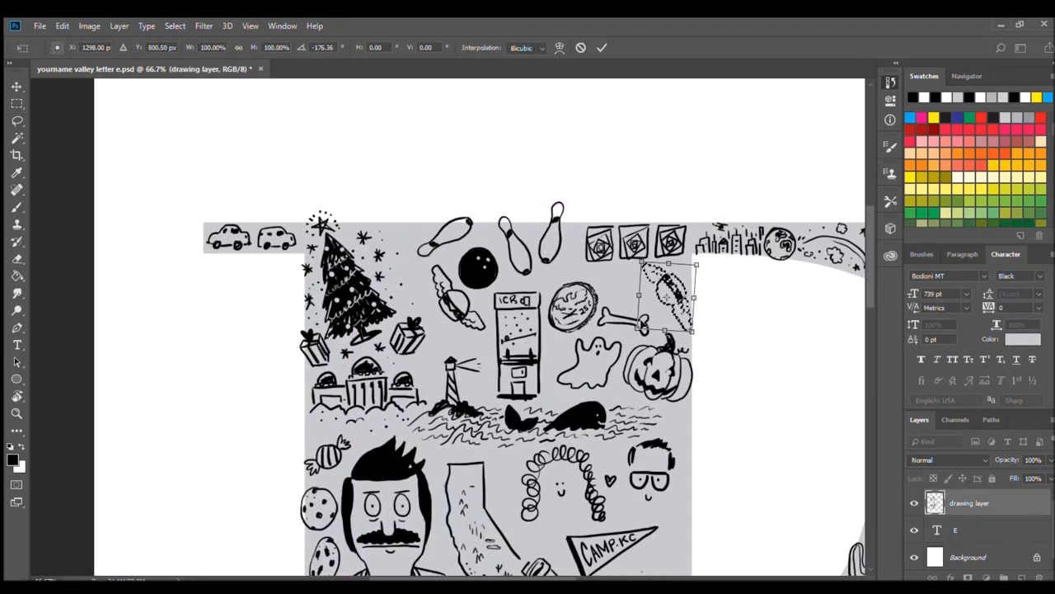
scroll(527, 330, "down", 5)
scroll(628, 169, "up", 5)
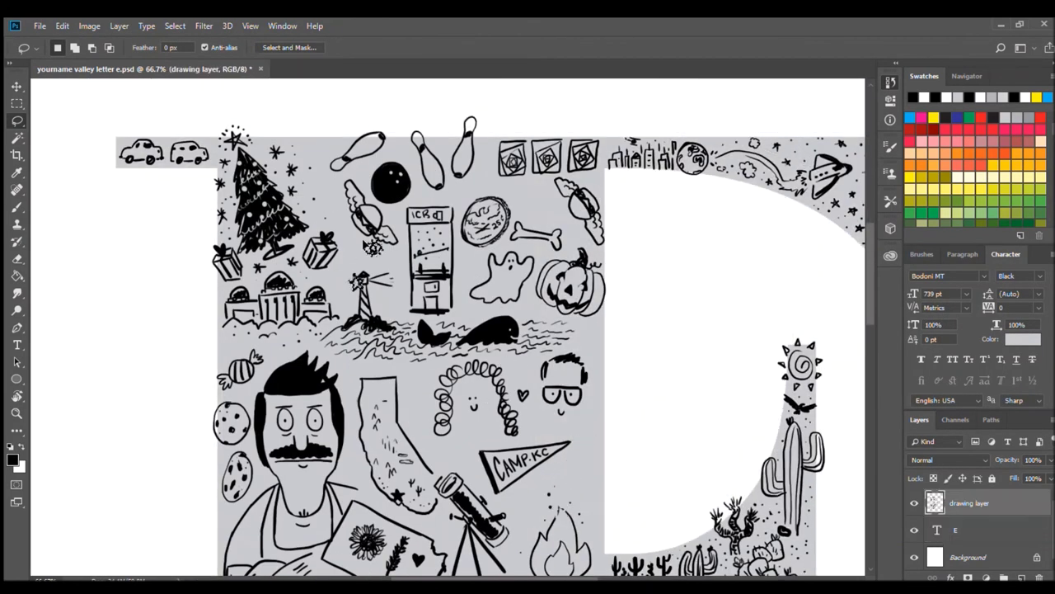
key("ctrl+t")
key("Return")
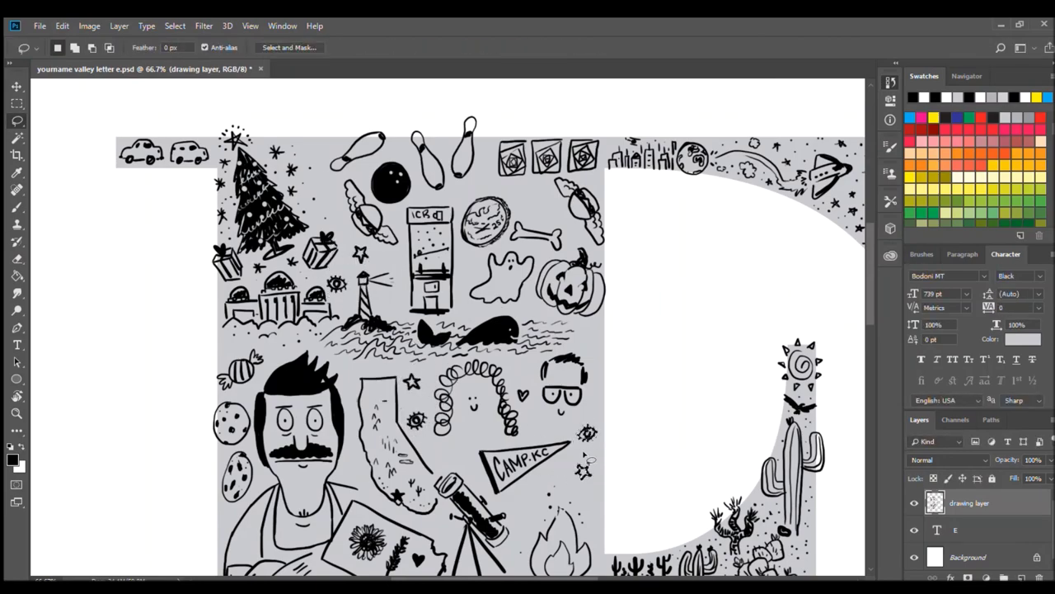
Scatter small eyes and stars between the drawings on the doodle layer
left_click(973, 529)
left_click(984, 506)
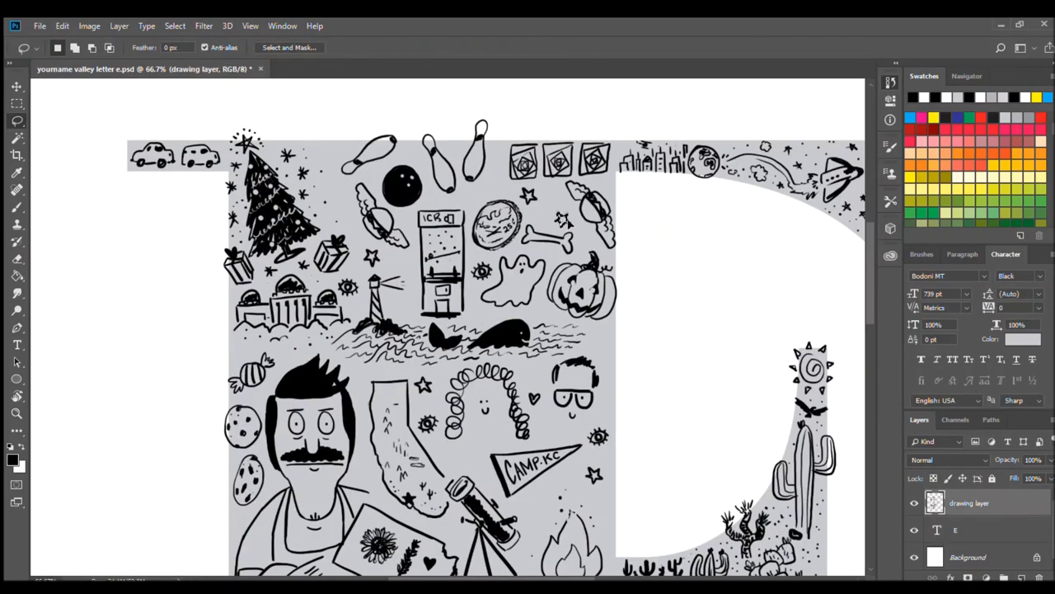
key("b")
mouse_move(532, 256)
left_mouse_down()
mouse_move(549, 352)
mouse_move(599, 313)
left_mouse_up()
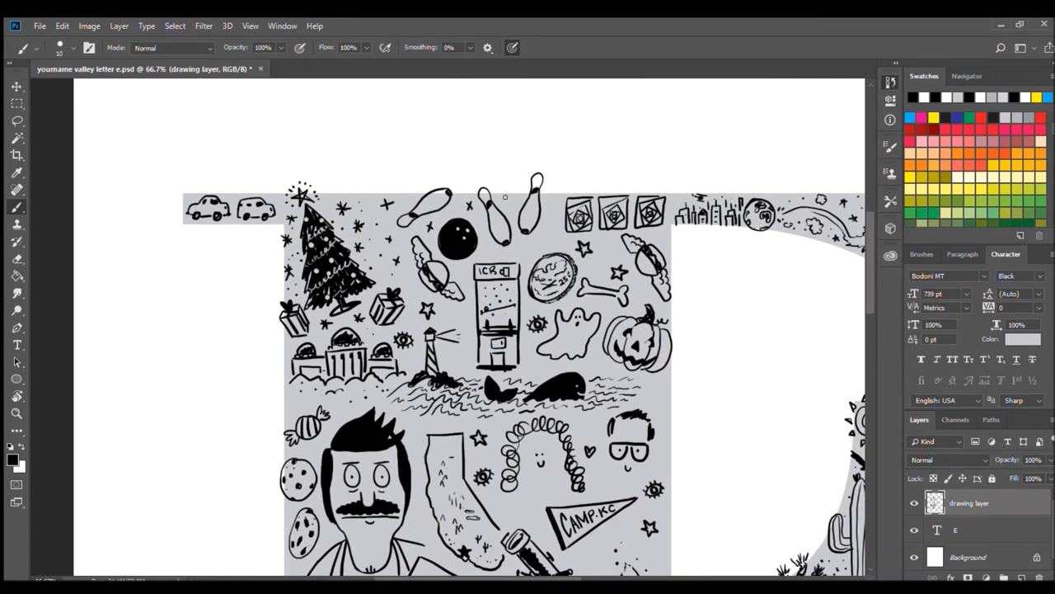
Pan over the artwork, fit the whole letter on screen, and hide the E text layer
scroll(461, 360, "down", 3)
scroll(553, 410, "down", 3)
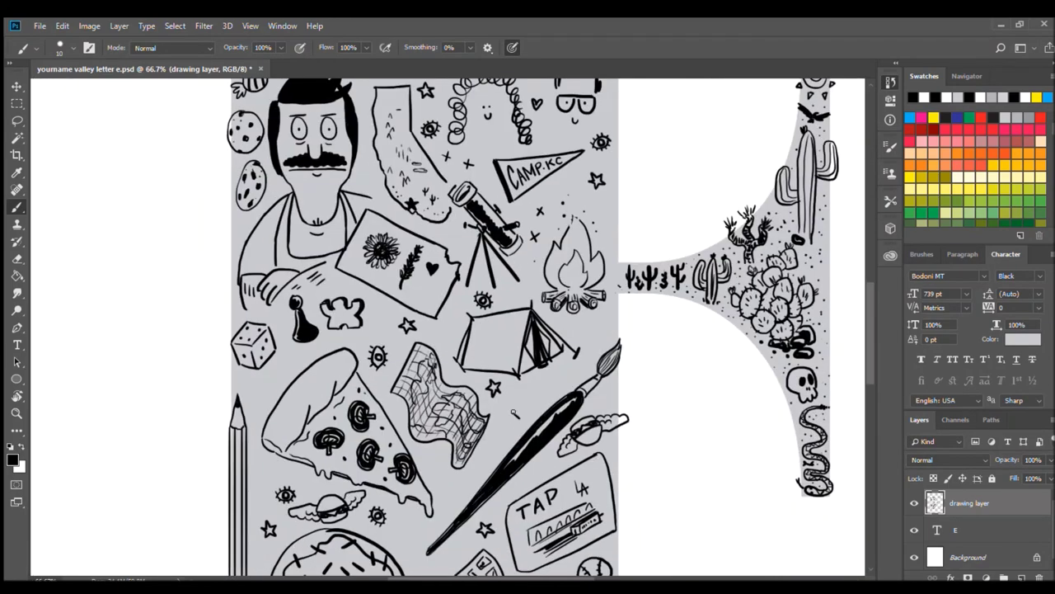
scroll(514, 416, "down", 2)
scroll(334, 406, "down", 1)
scroll(453, 297, "right", 1)
scroll(454, 297, "up", 1)
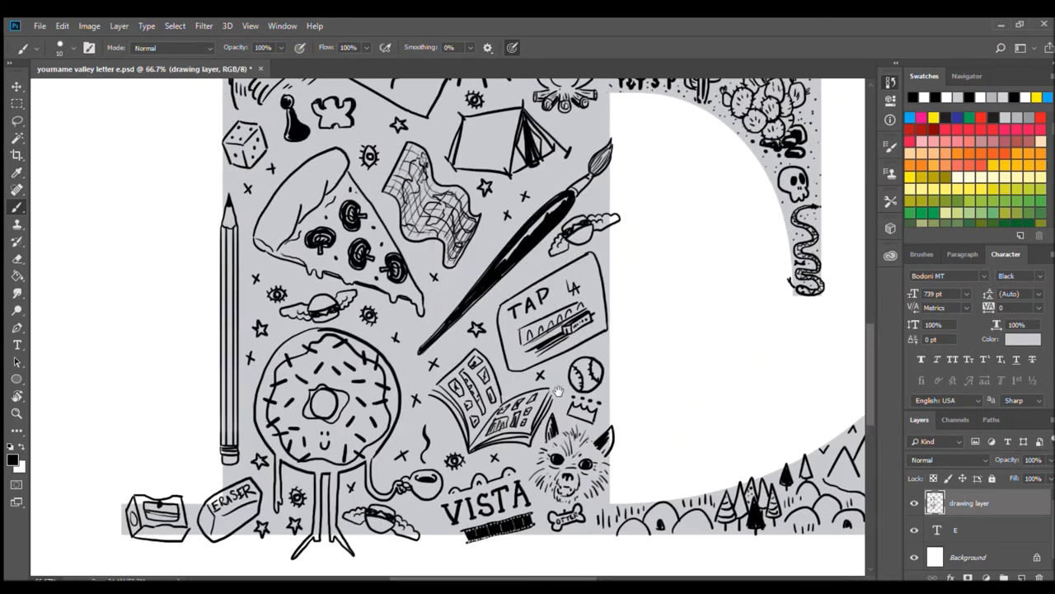
scroll(570, 192, "up", 2)
scroll(772, 260, "up", 1)
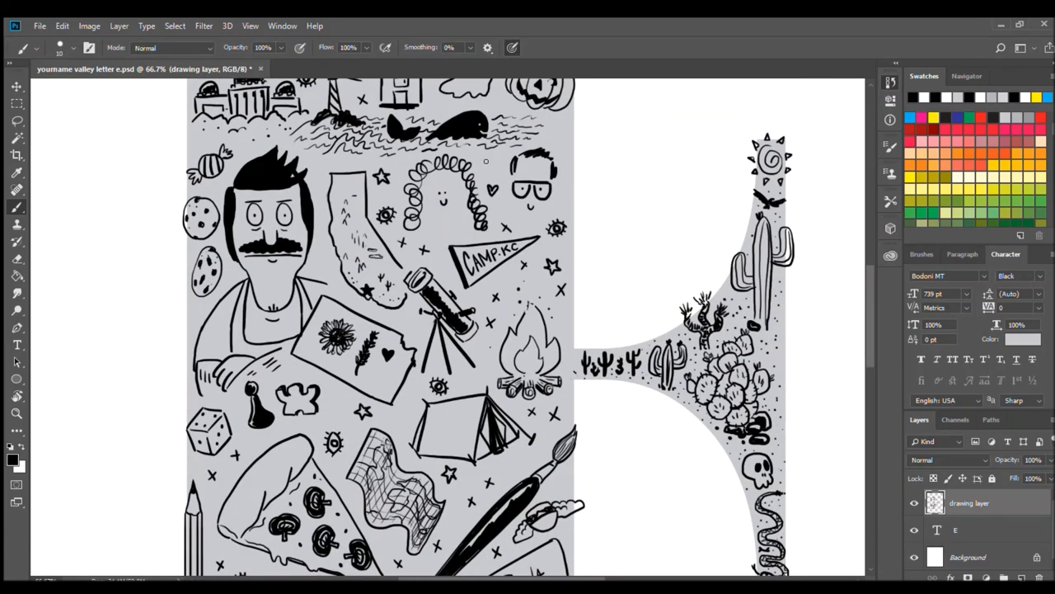
scroll(772, 261, "up", 1)
scroll(495, 247, "left", 2)
scroll(367, 180, "down", 2)
scroll(361, 178, "down", 2)
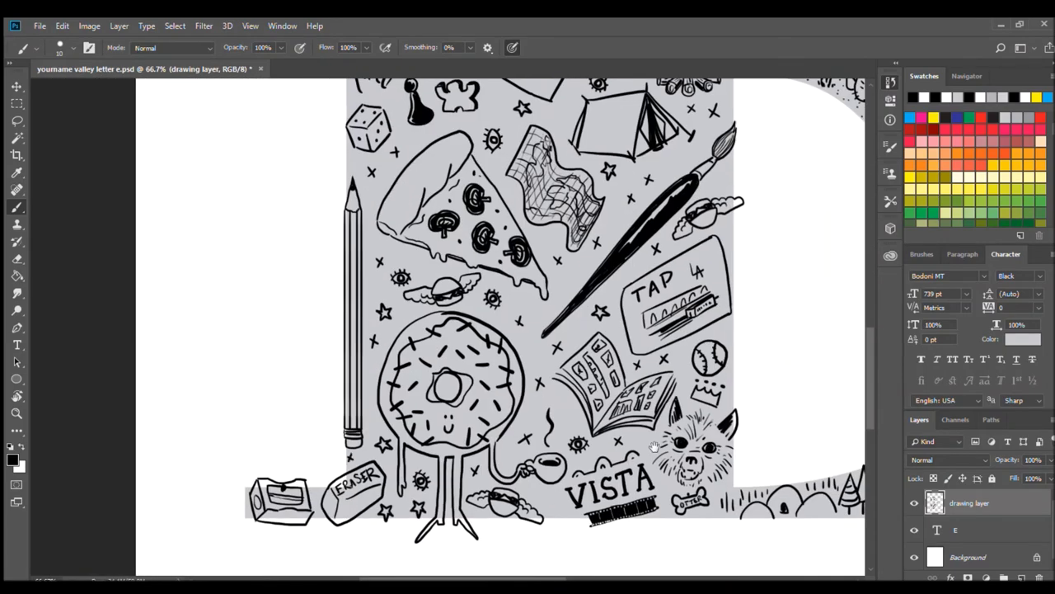
scroll(511, 447, "up", 3)
scroll(512, 446, "right", 3)
scroll(227, 339, "up", 3)
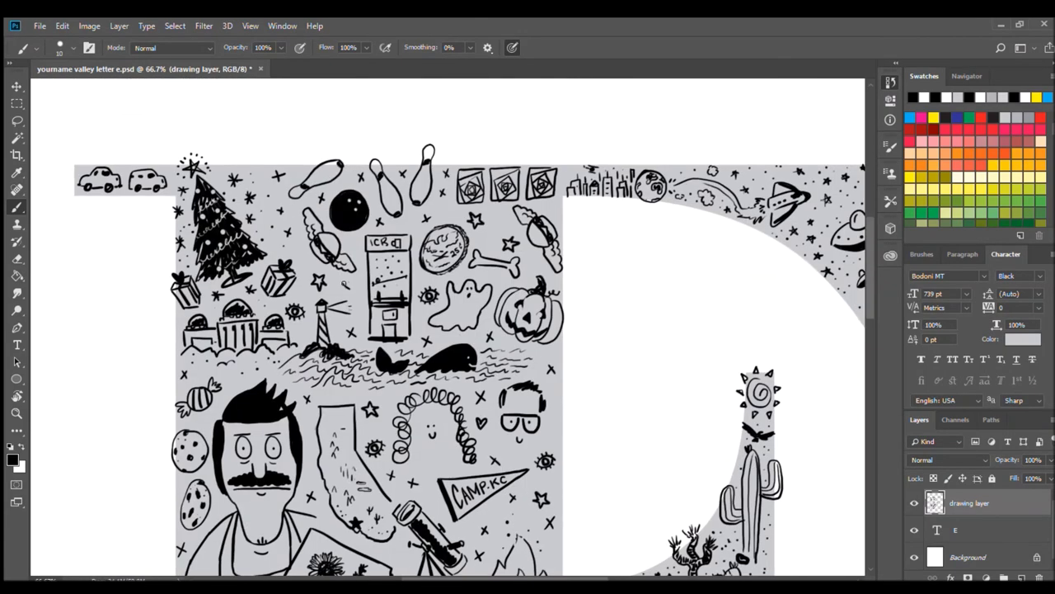
scroll(227, 338, "right", 2)
key("ctrl+0")
left_click(914, 530)
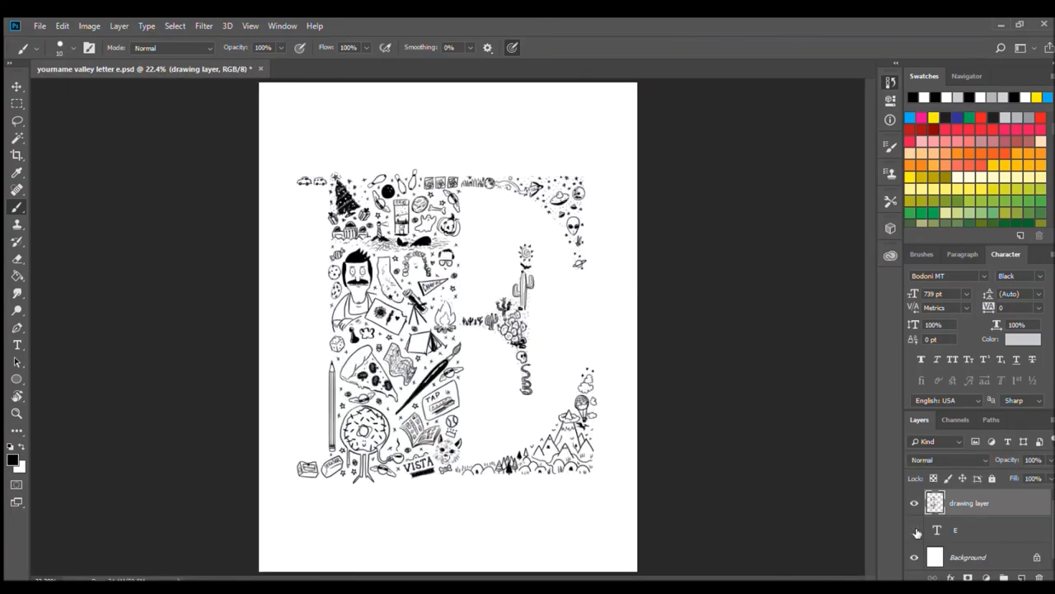
Inspect the desert, mountain and mustached-face doodles at 100%, zoom back out, and save the document
key("z")
left_click_drag(347, 198, 495, 198)
left_click_drag(825, 347, 437, 254)
scroll(437, 254, "down", 5)
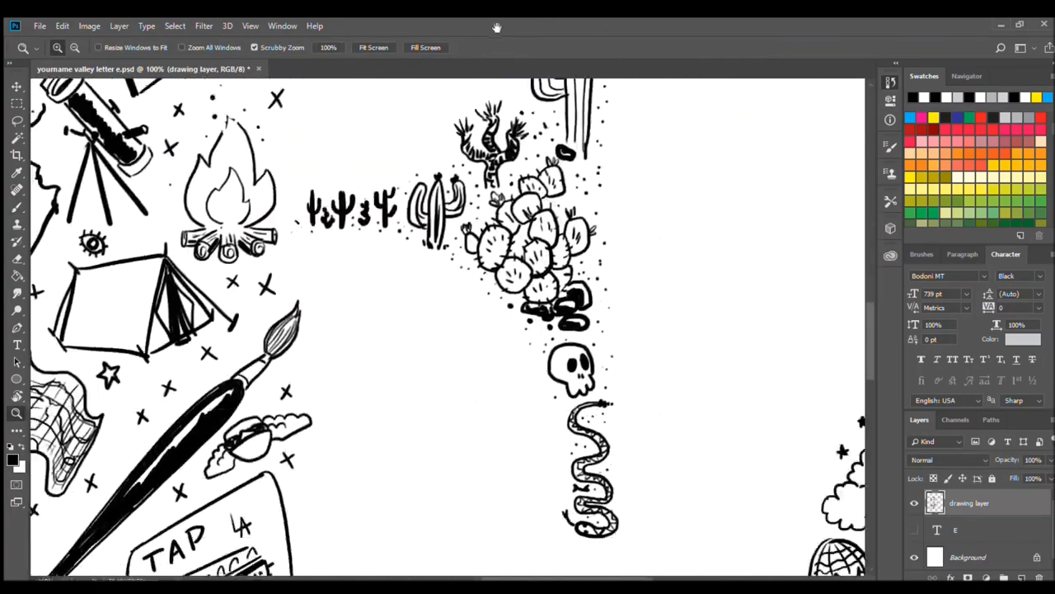
scroll(495, 330, "left", 3)
scroll(552, 424, "up", 3)
scroll(577, 412, "down", 5)
scroll(586, 399, "right", 5)
scroll(587, 398, "down", 2)
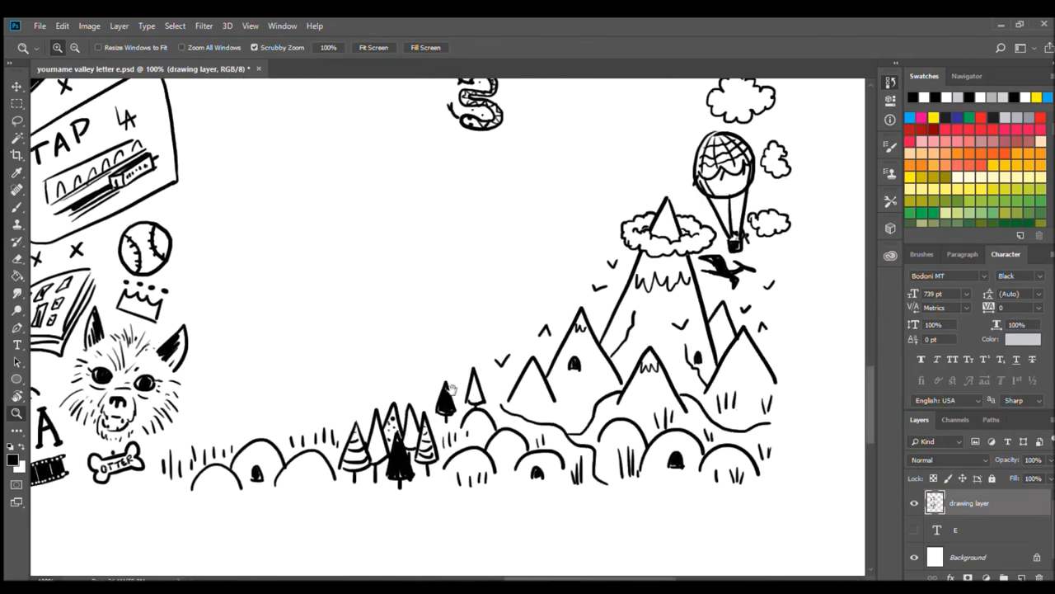
scroll(486, 385, "up", 5)
scroll(486, 384, "left", 5)
scroll(629, 334, "down", 2)
left_click_drag(630, 334, 469, 347)
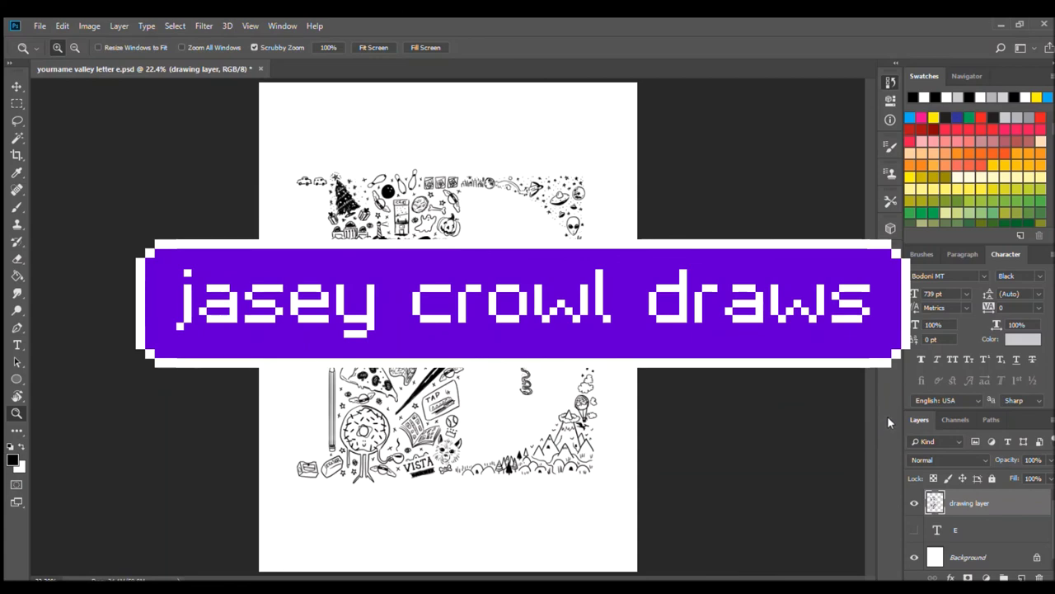
key("ctrl+s")
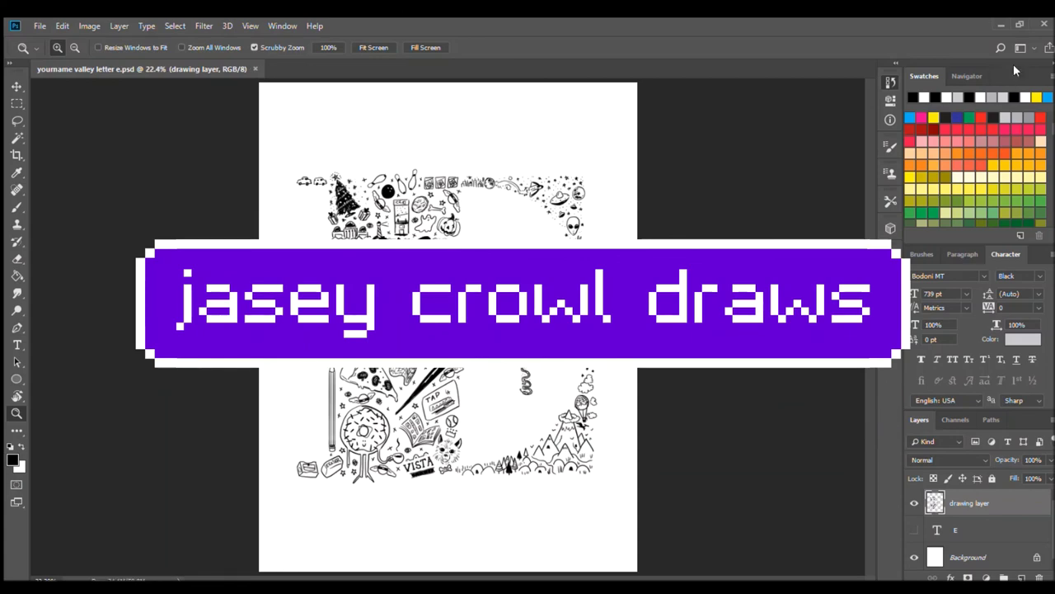